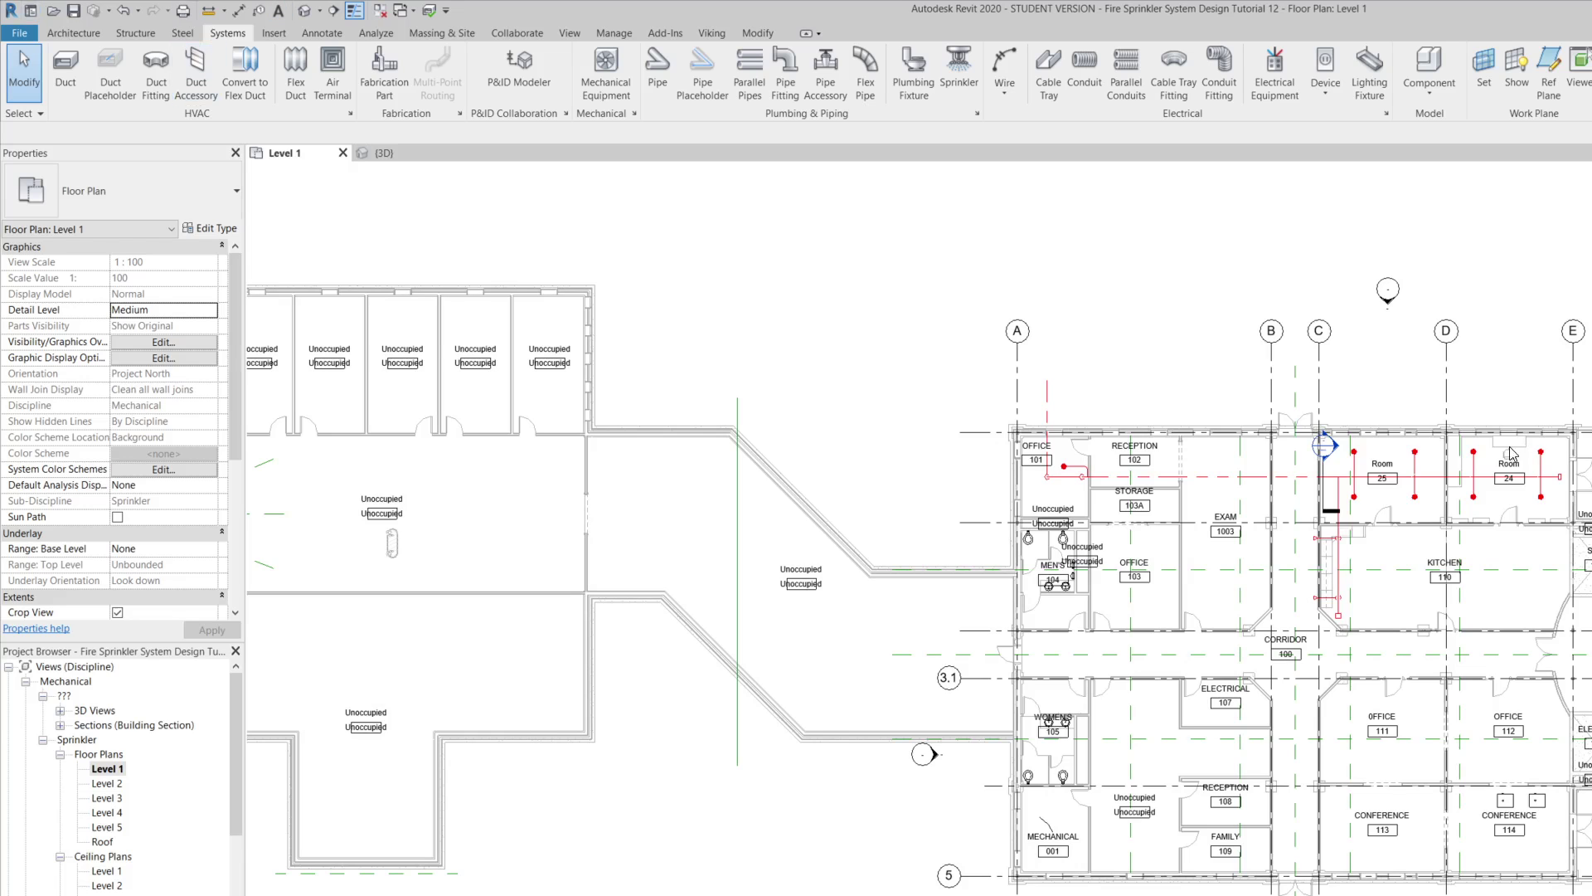
pyautogui.scroll(2, 1255, 509)
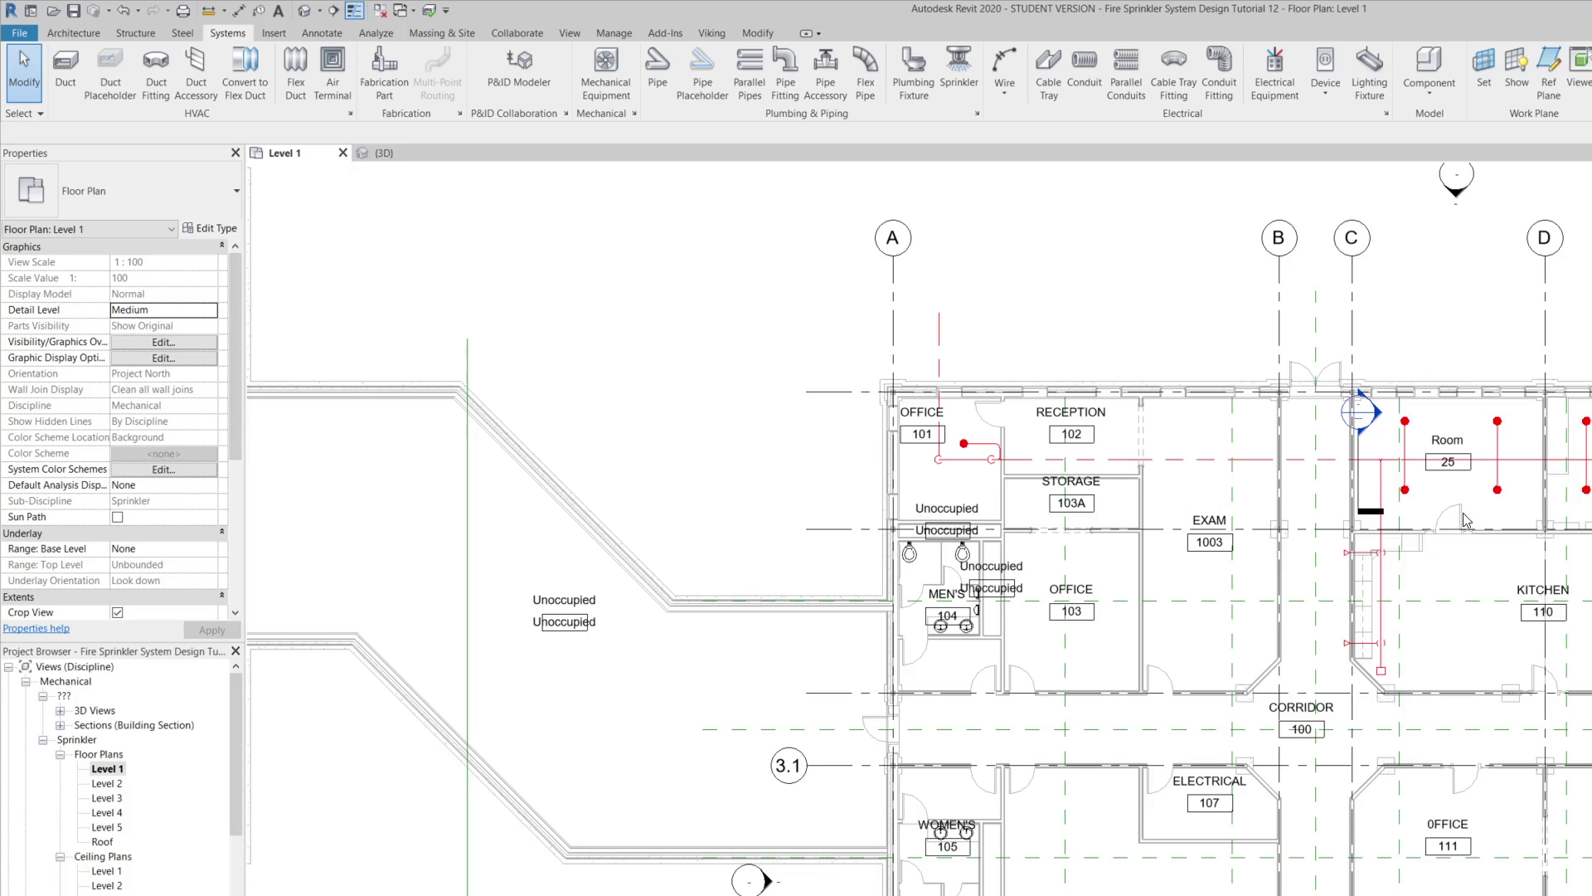
pyautogui.scroll(2, 1342, 558)
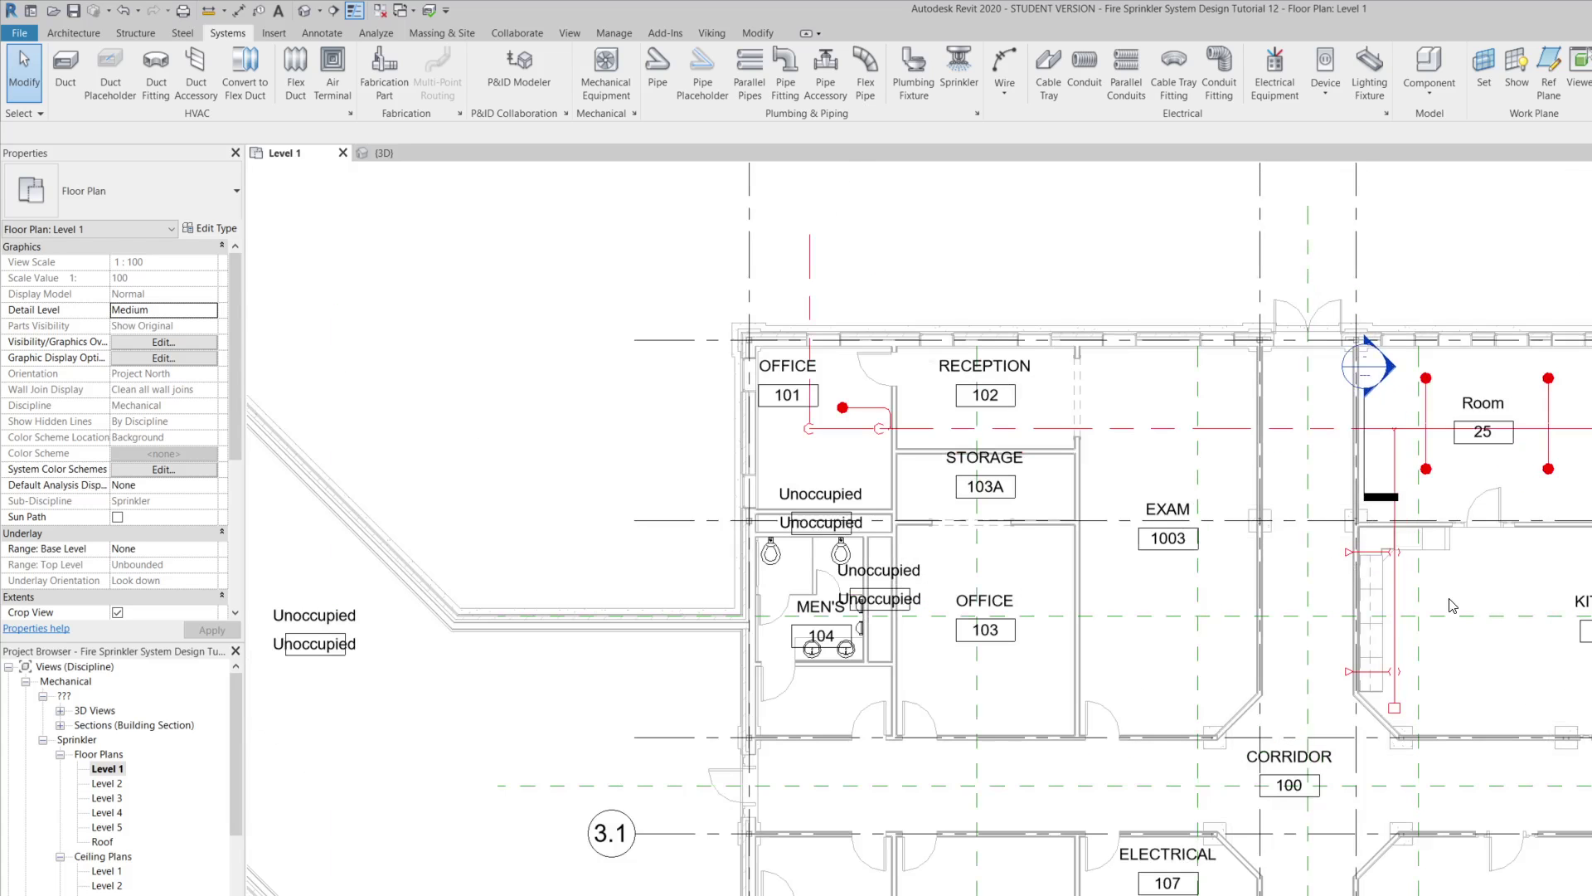
pyautogui.scroll(-2, 1196, 552)
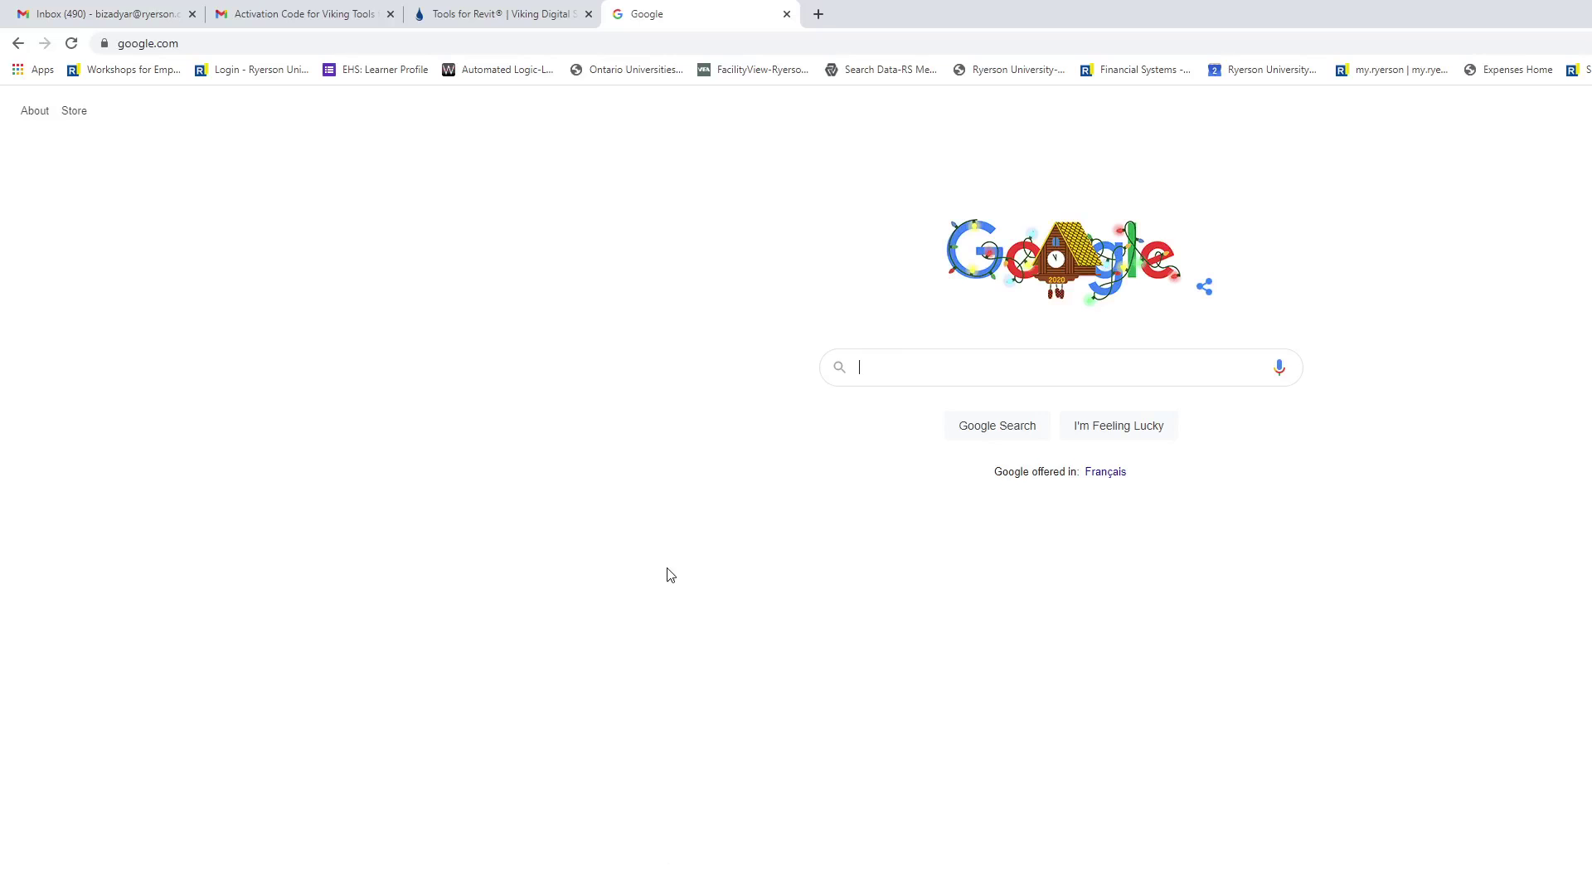
# Step: In the web browser, search Google for "viking revit tool" and open the Viking Group result "Viking Tools for Revit"
pyautogui.write('vi')
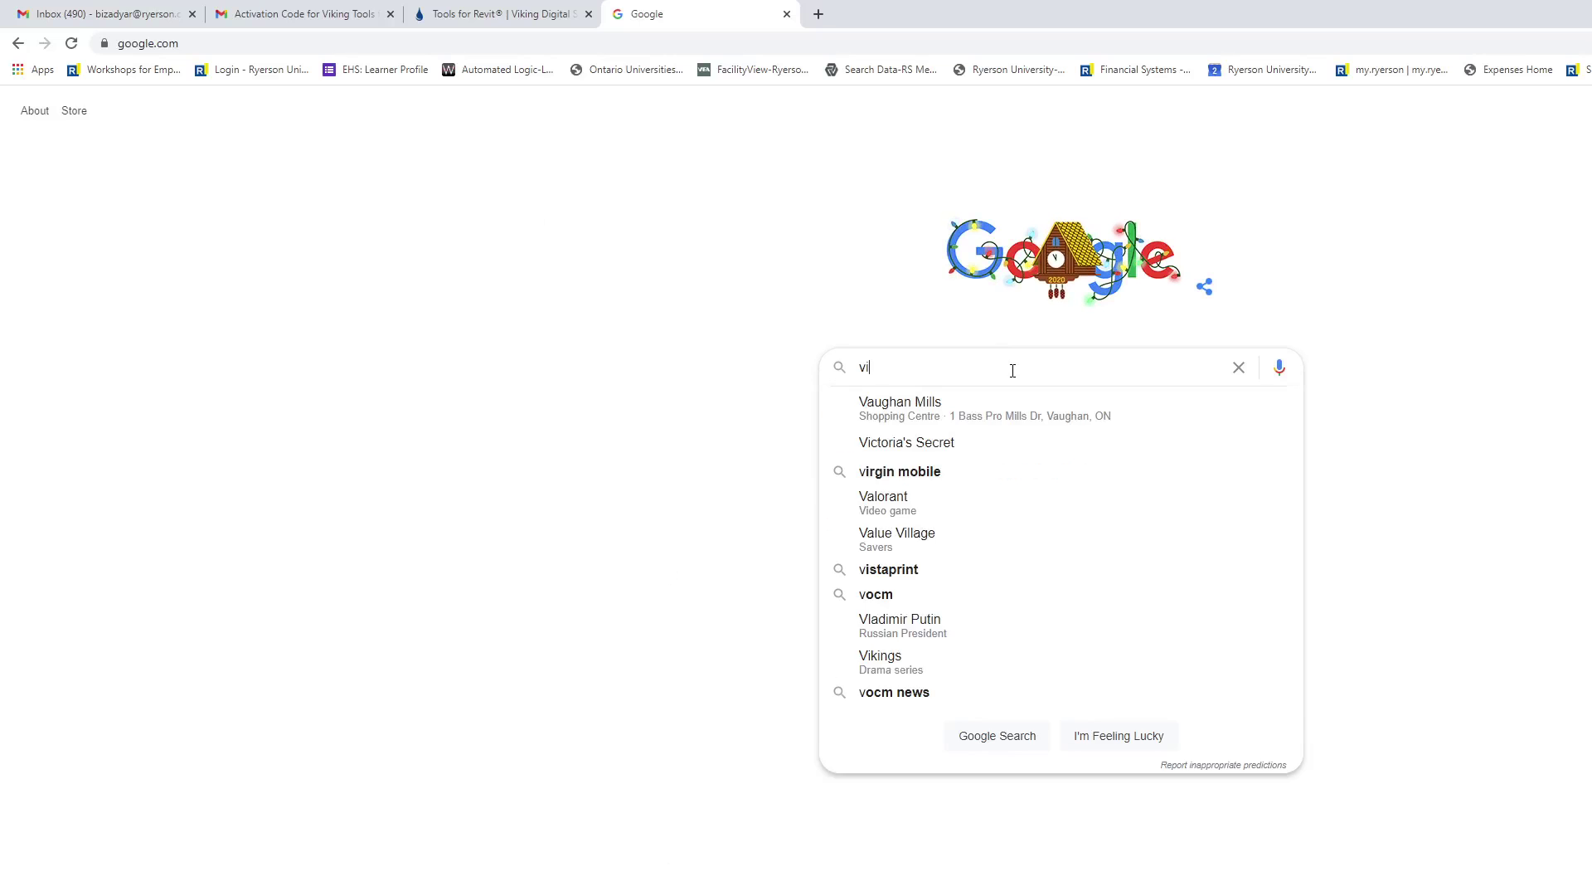
pyautogui.write('king ')
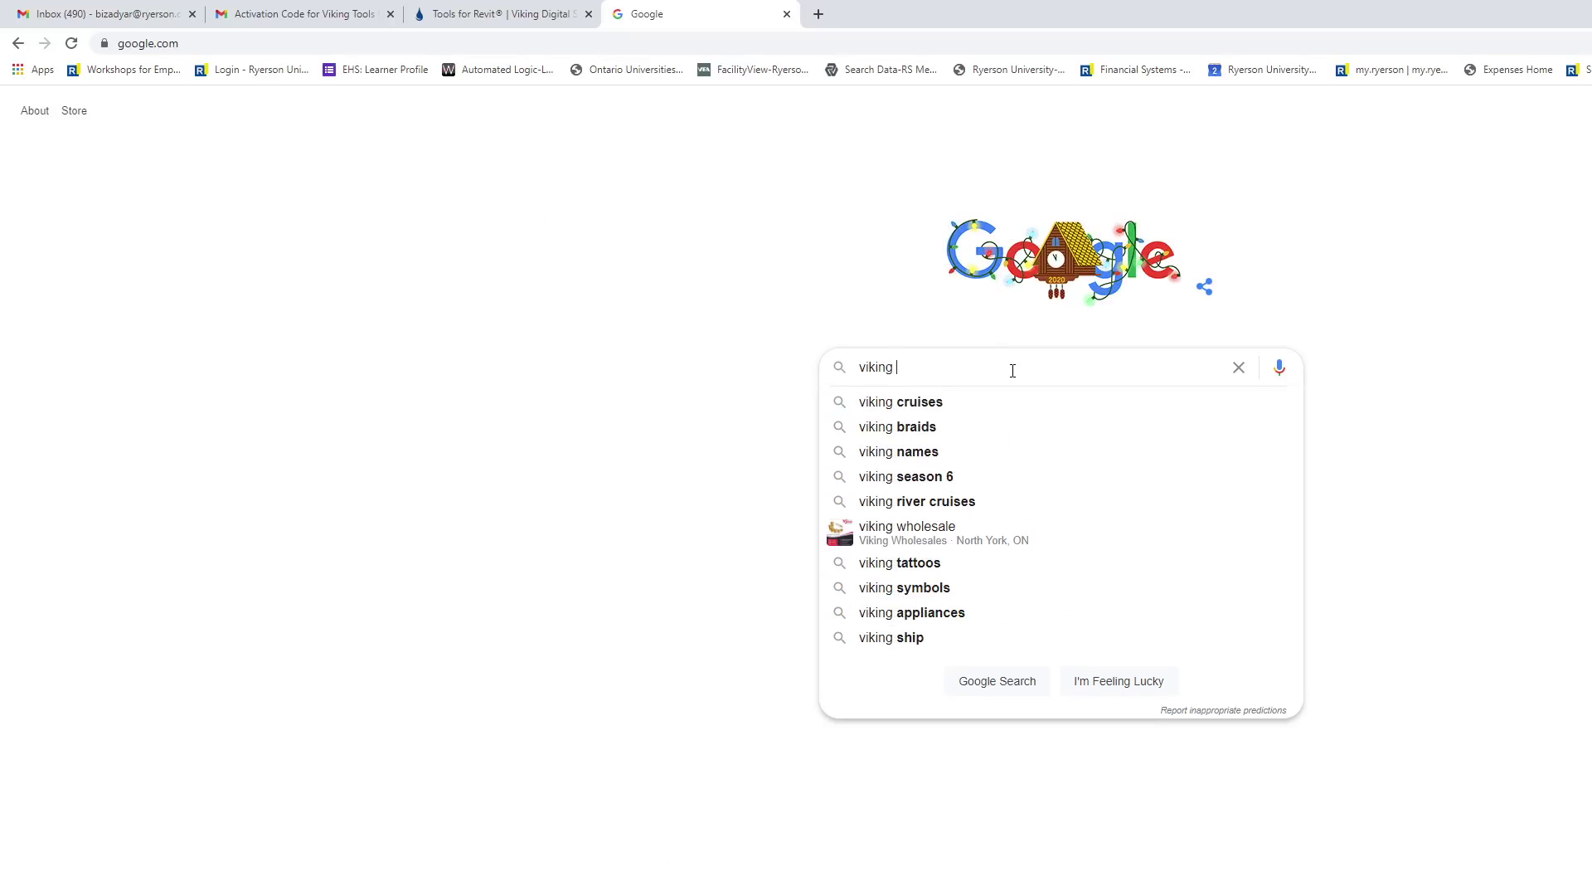
pyautogui.write('revit tool')
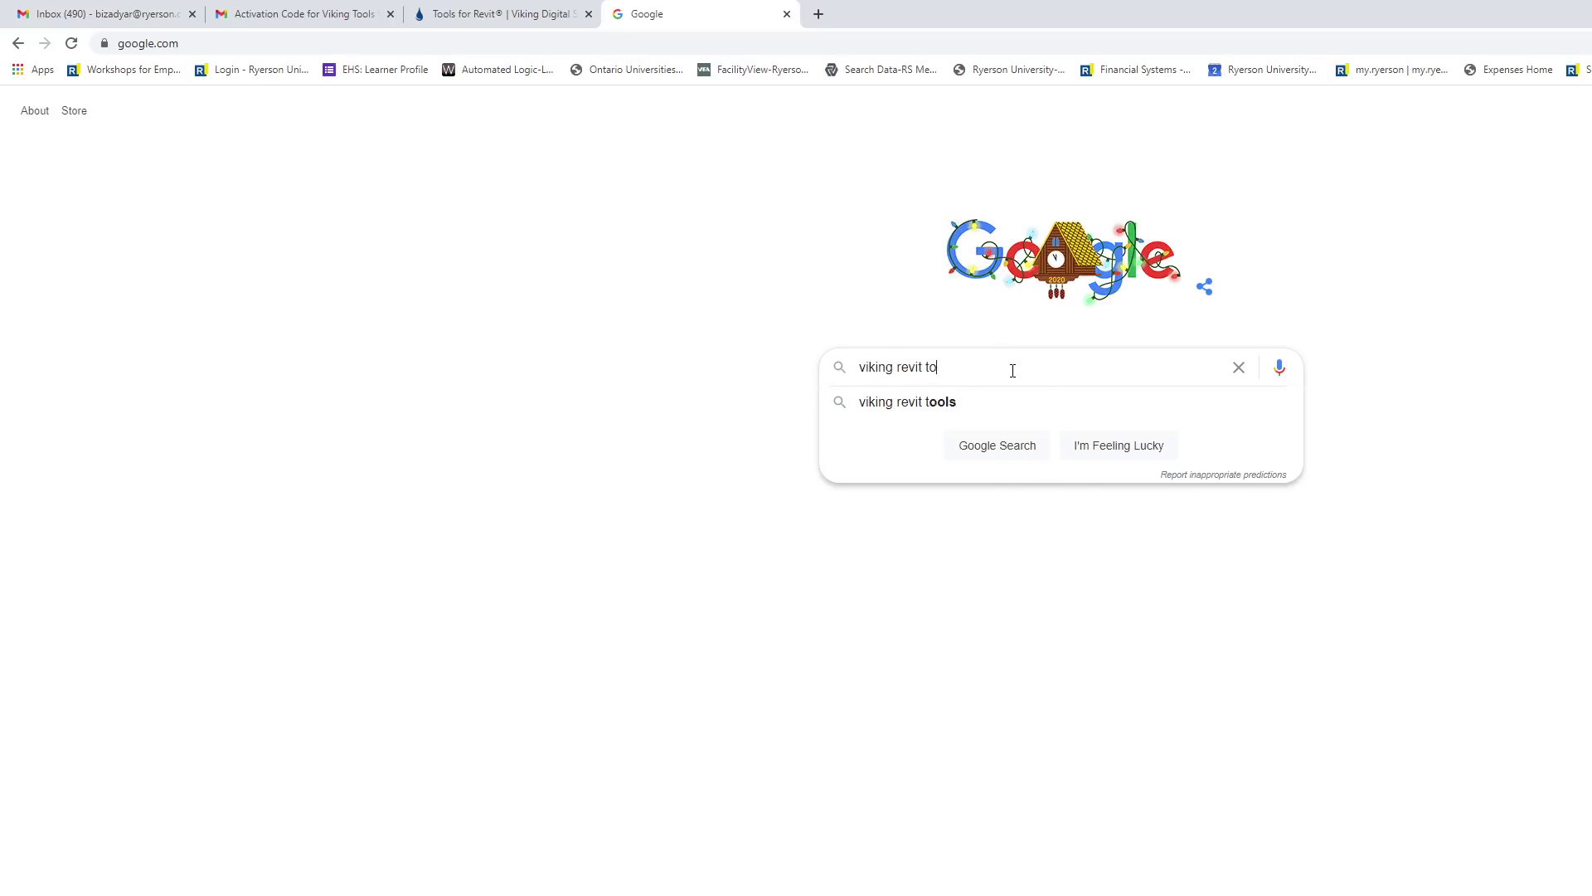
pyautogui.press('Return')
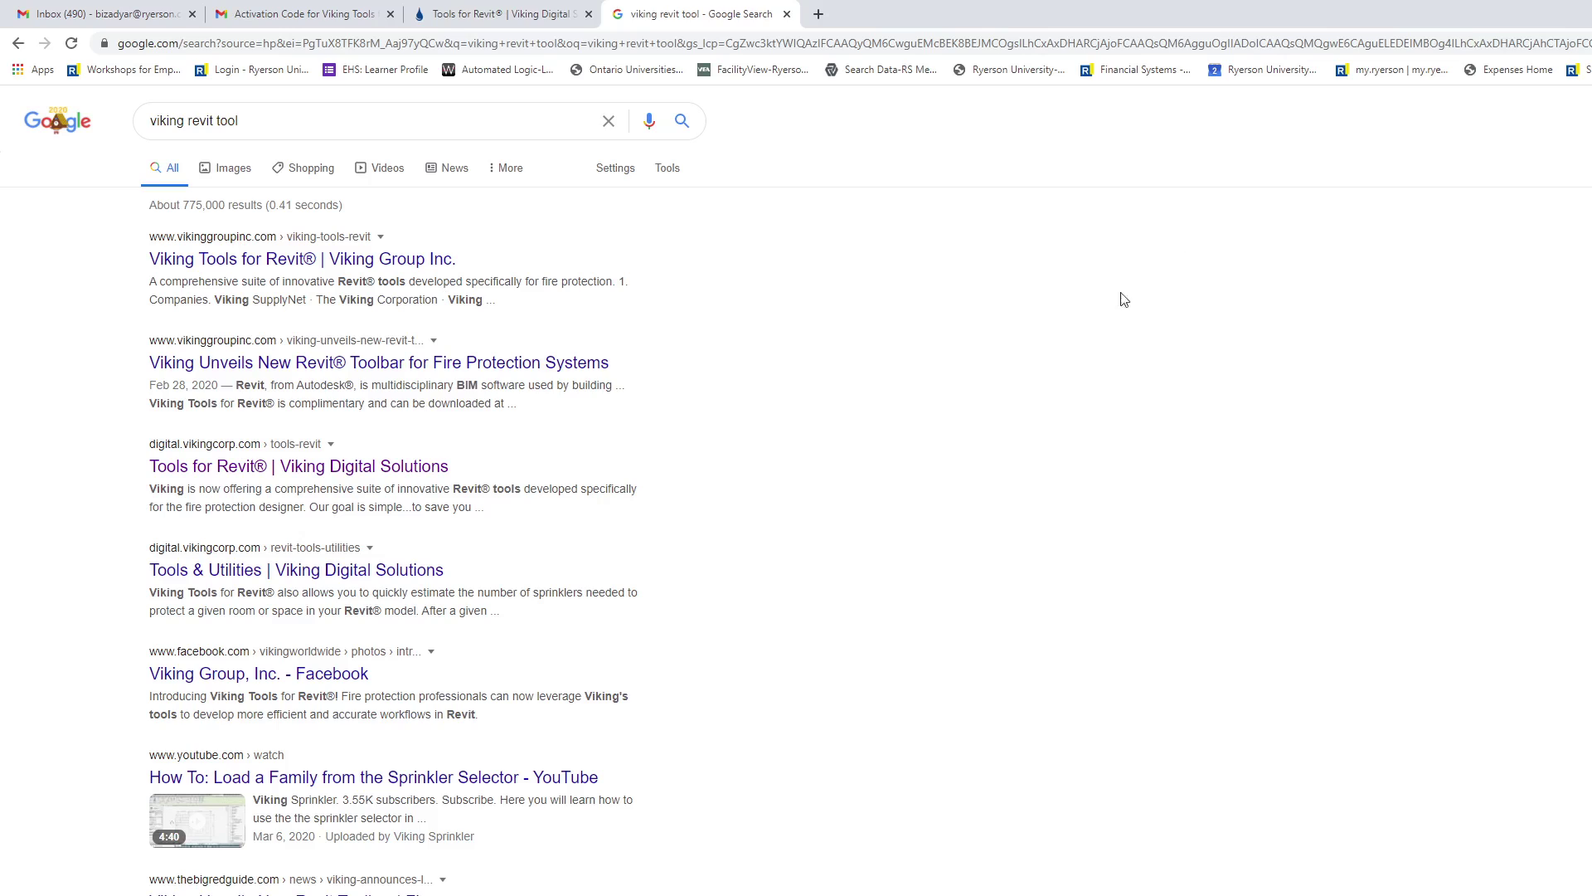
pyautogui.click(250, 264)
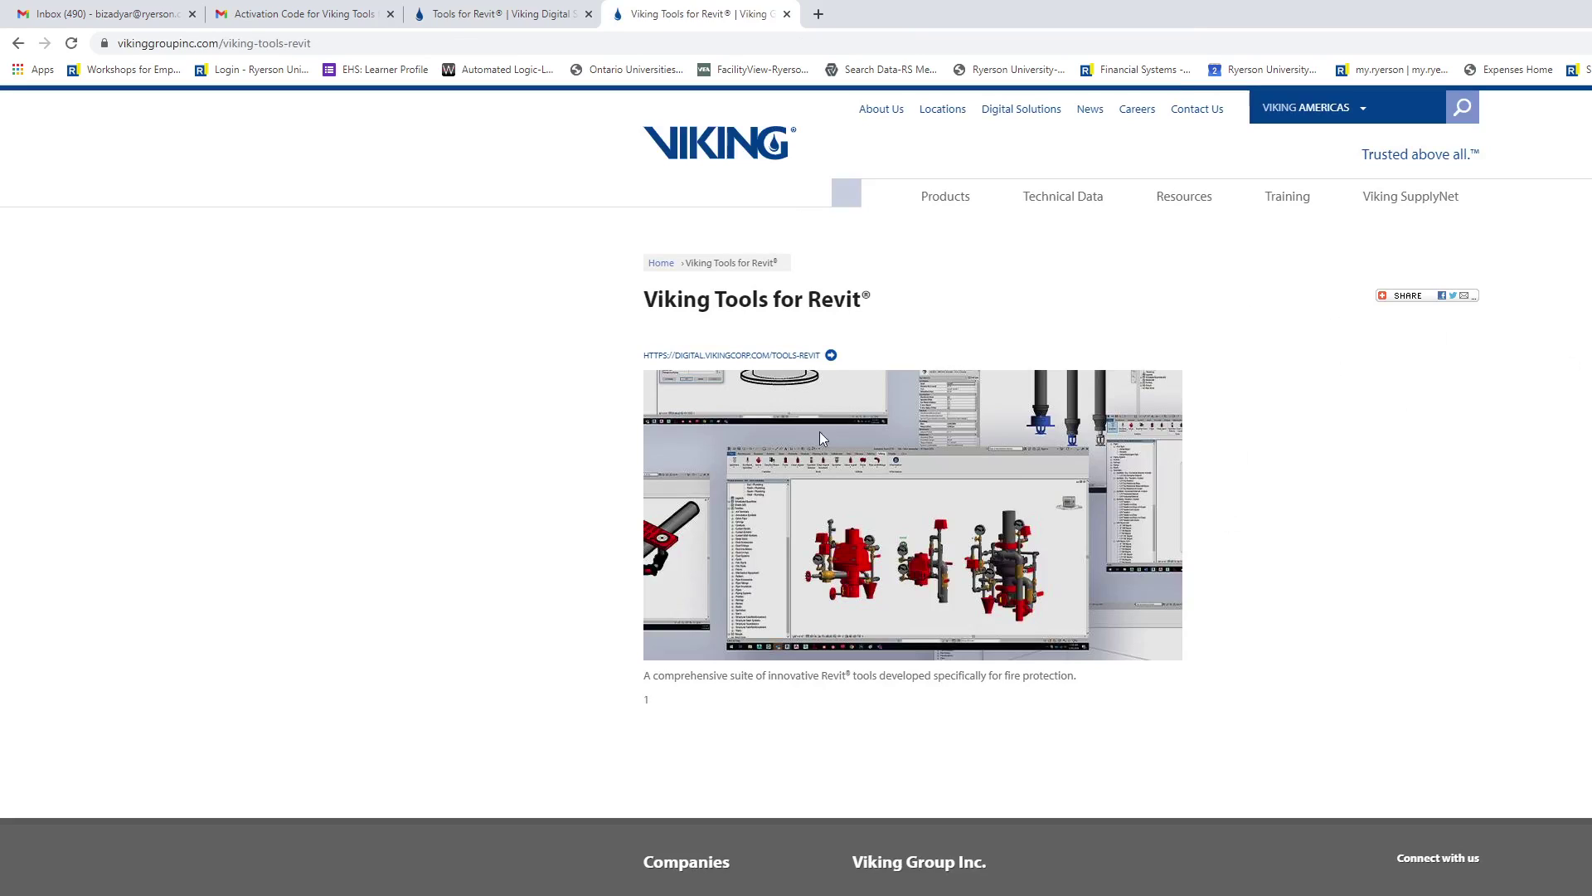
# Step: Look through the Viking site's Products, Resources and Technical Data sections for the Revit tools
pyautogui.moveTo(1065, 208)
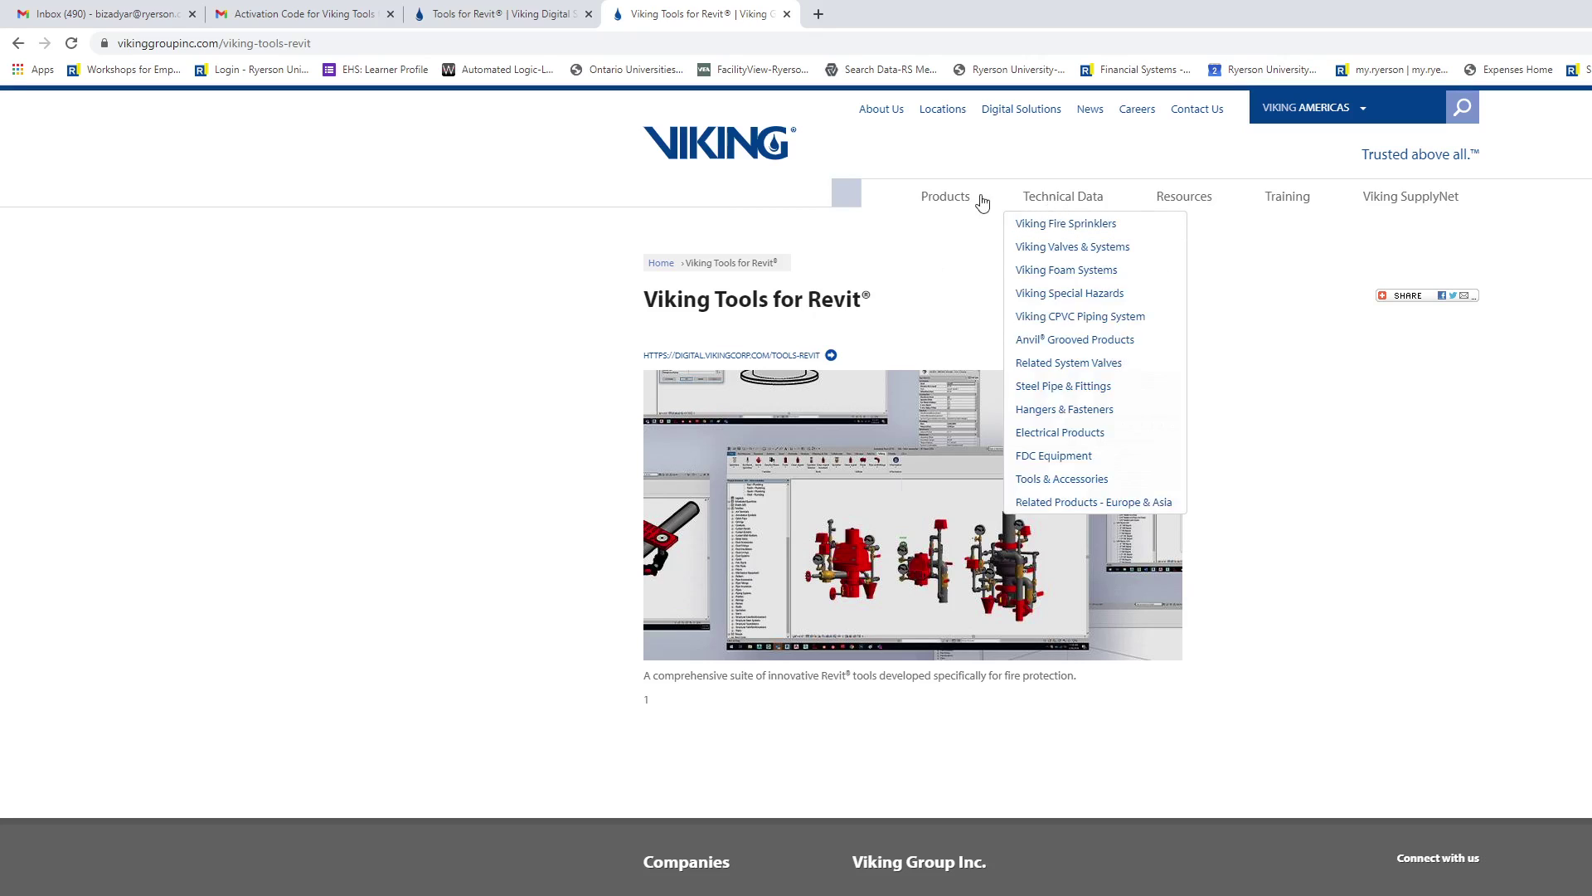
pyautogui.click(954, 200)
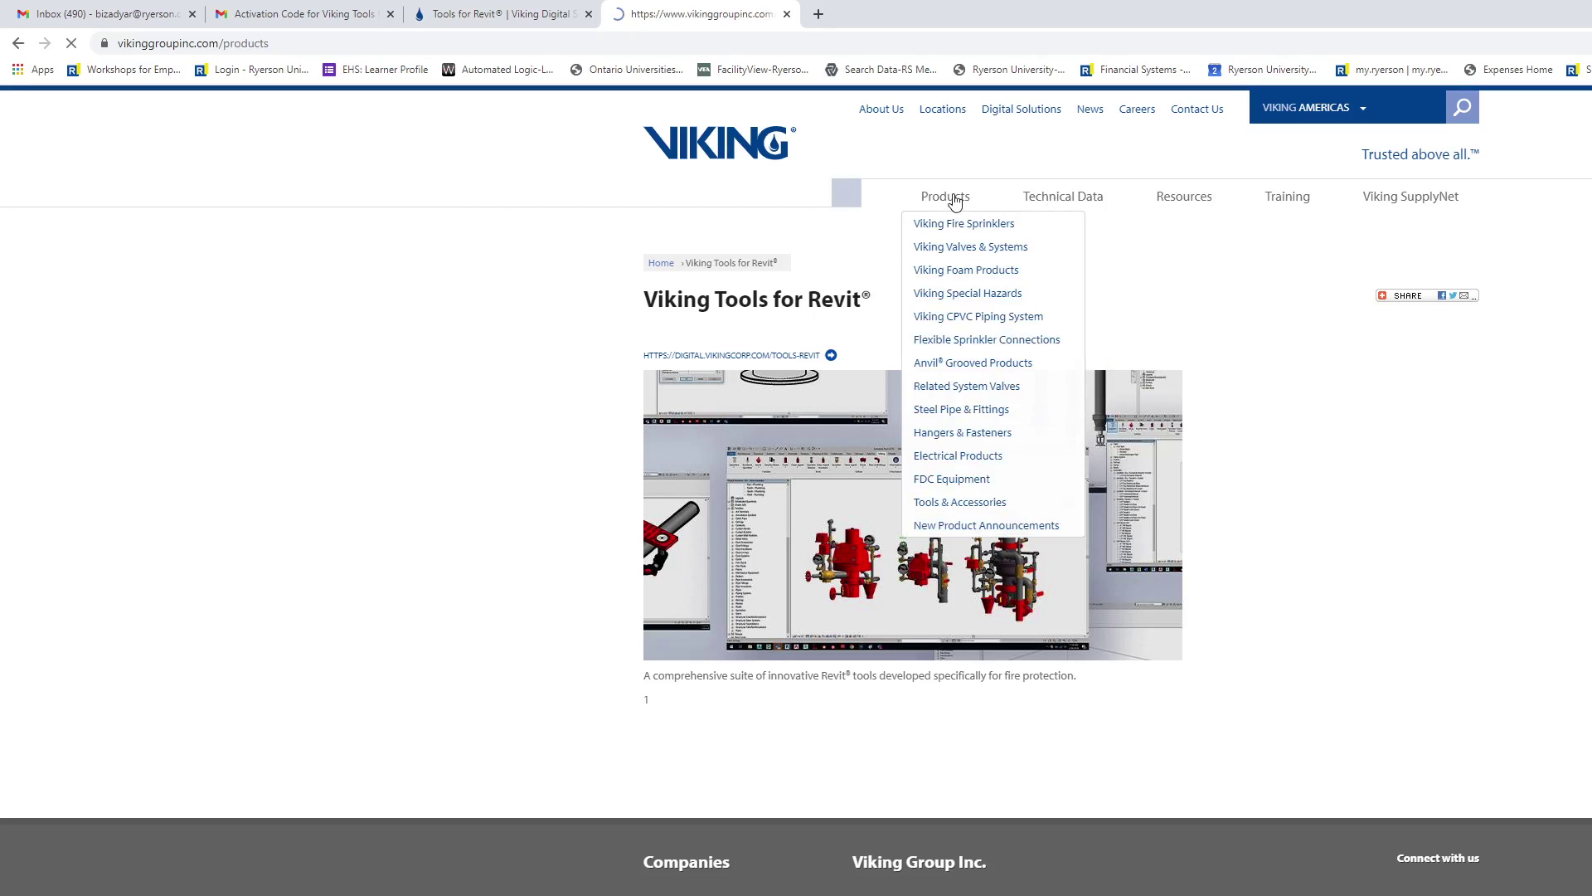
pyautogui.moveTo(1197, 202)
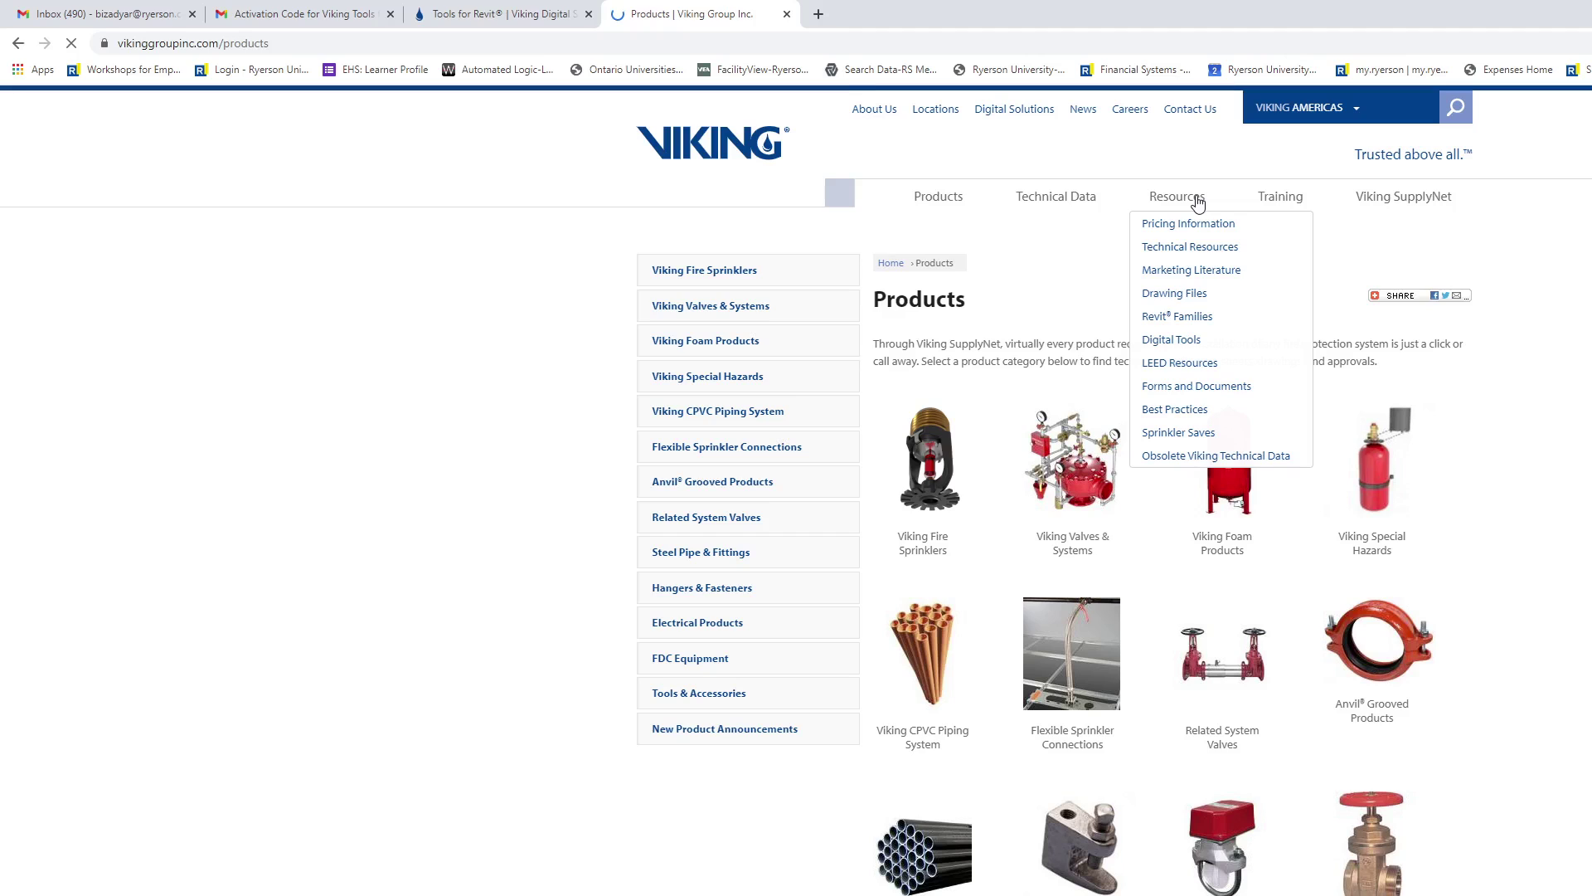
pyautogui.click(1198, 199)
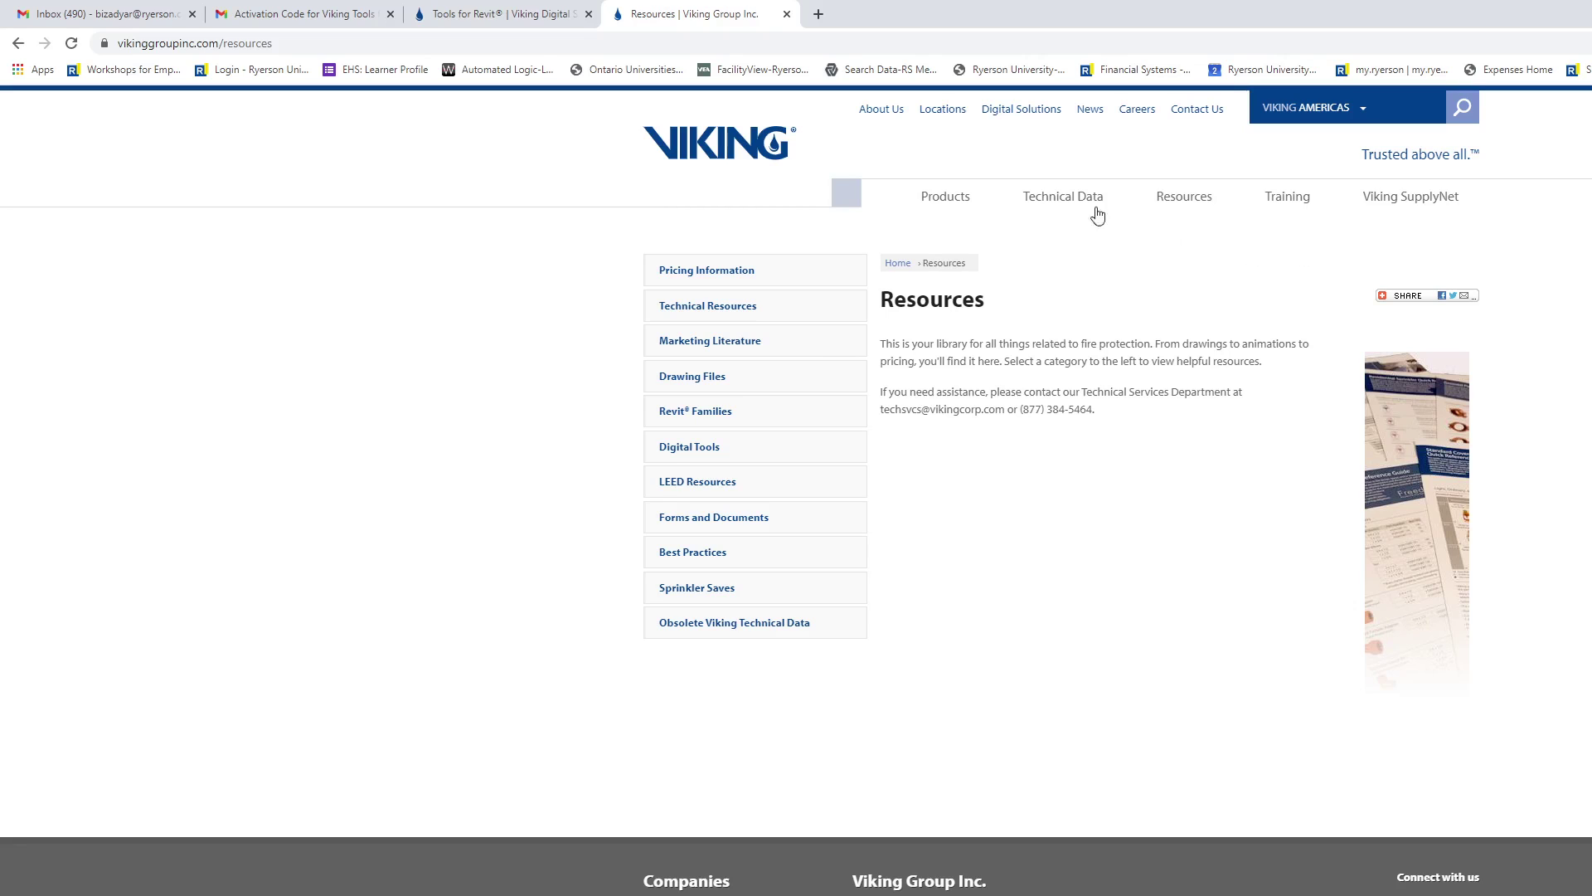
pyautogui.moveTo(1068, 199)
pyautogui.moveTo(966, 200)
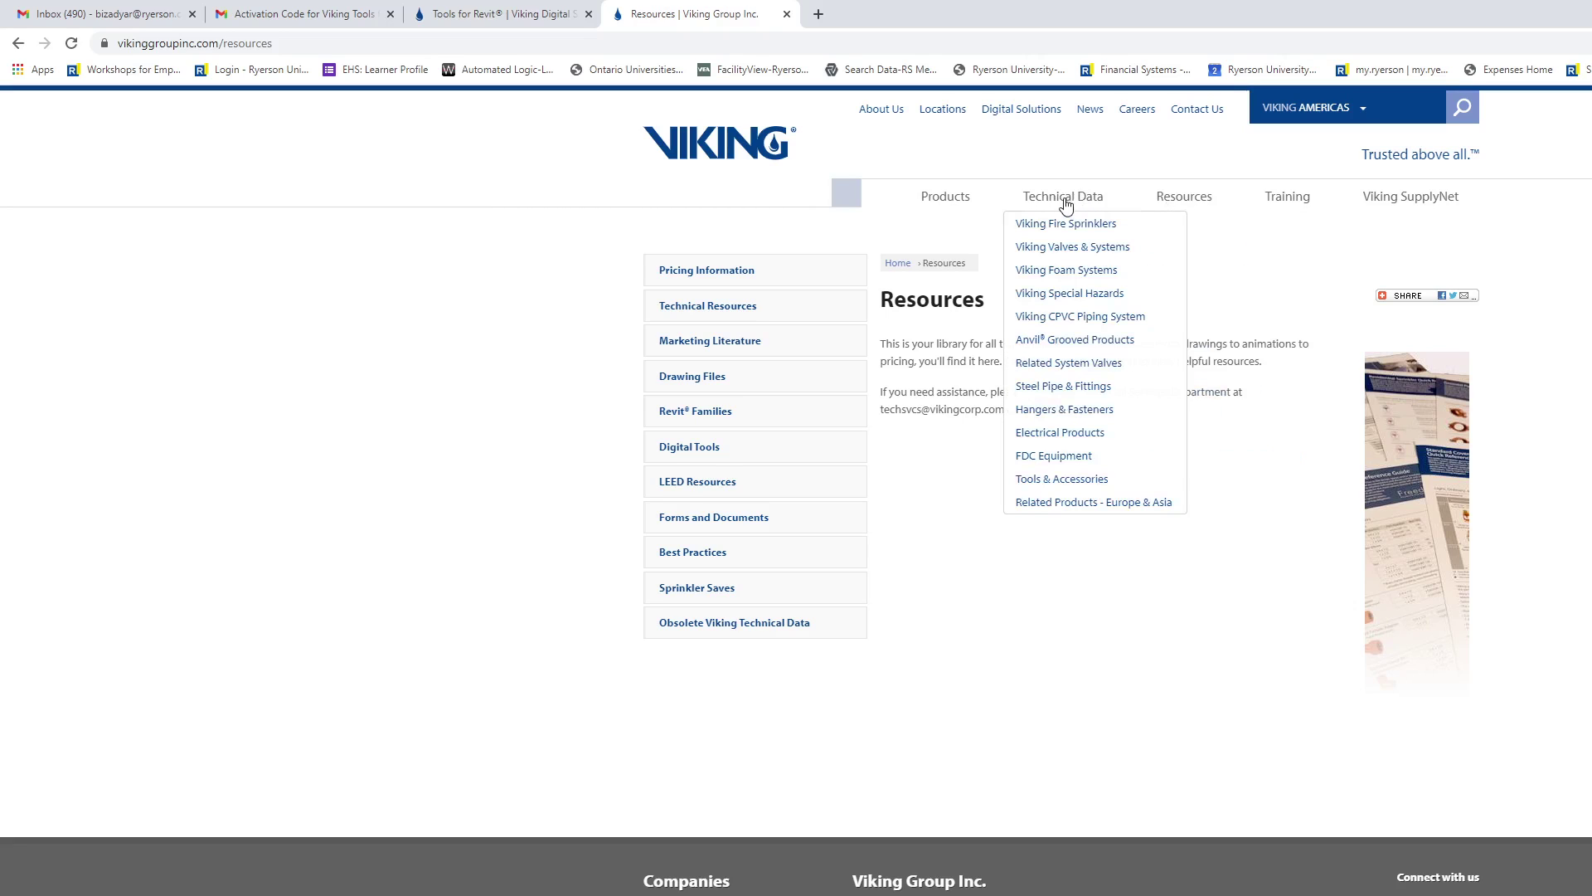
pyautogui.moveTo(1257, 196)
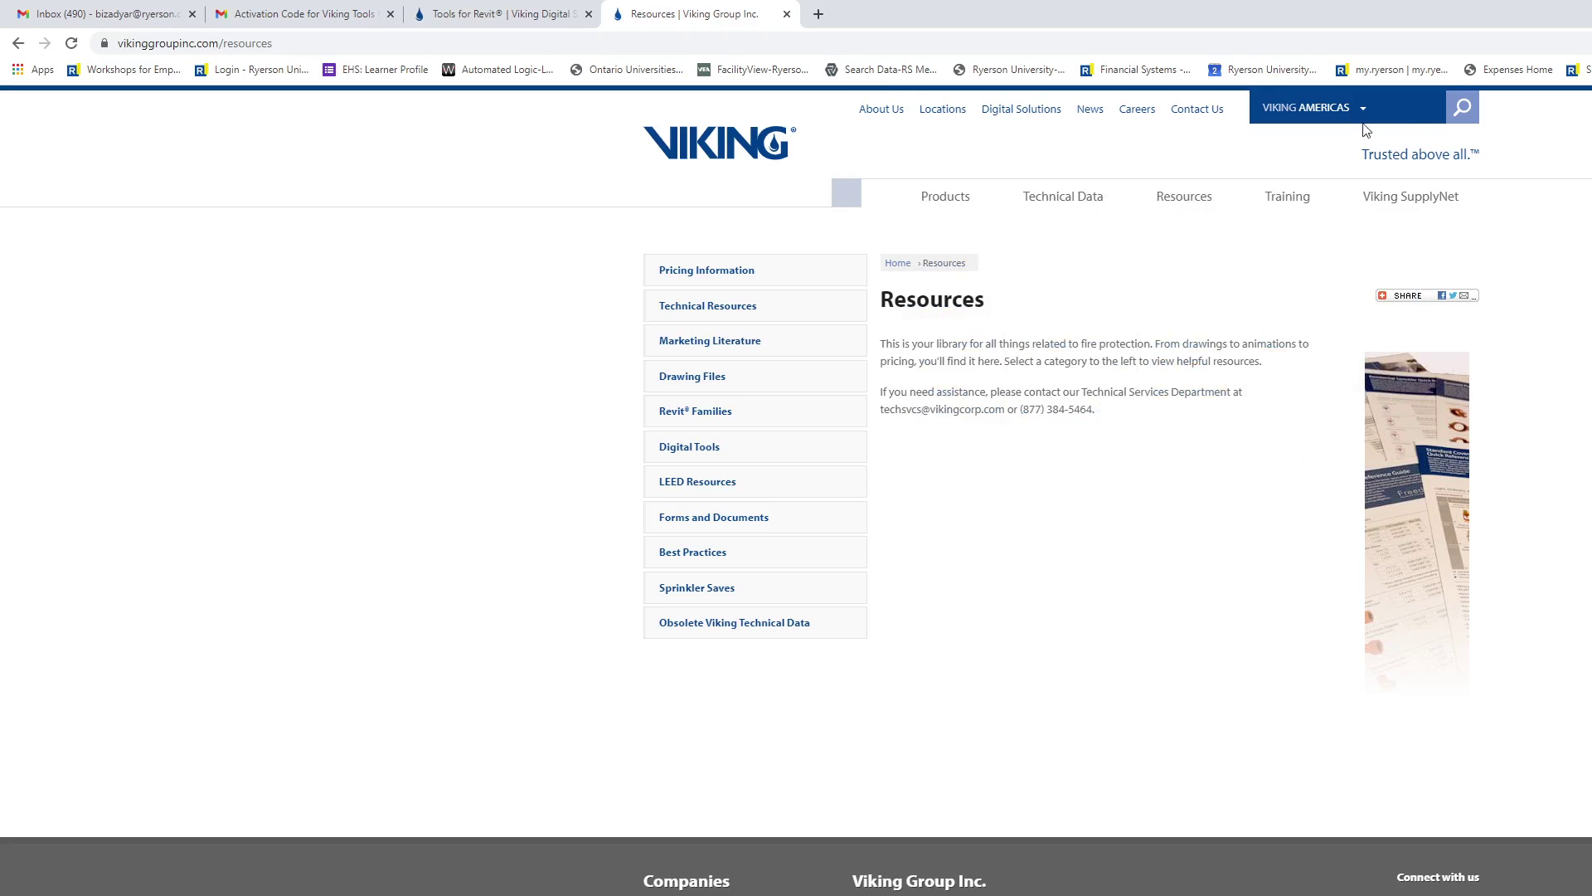
# Step: Search the Viking site for "revit tool" and open the article announcing the new Revit toolbar for fire protection systems
pyautogui.click(1463, 108)
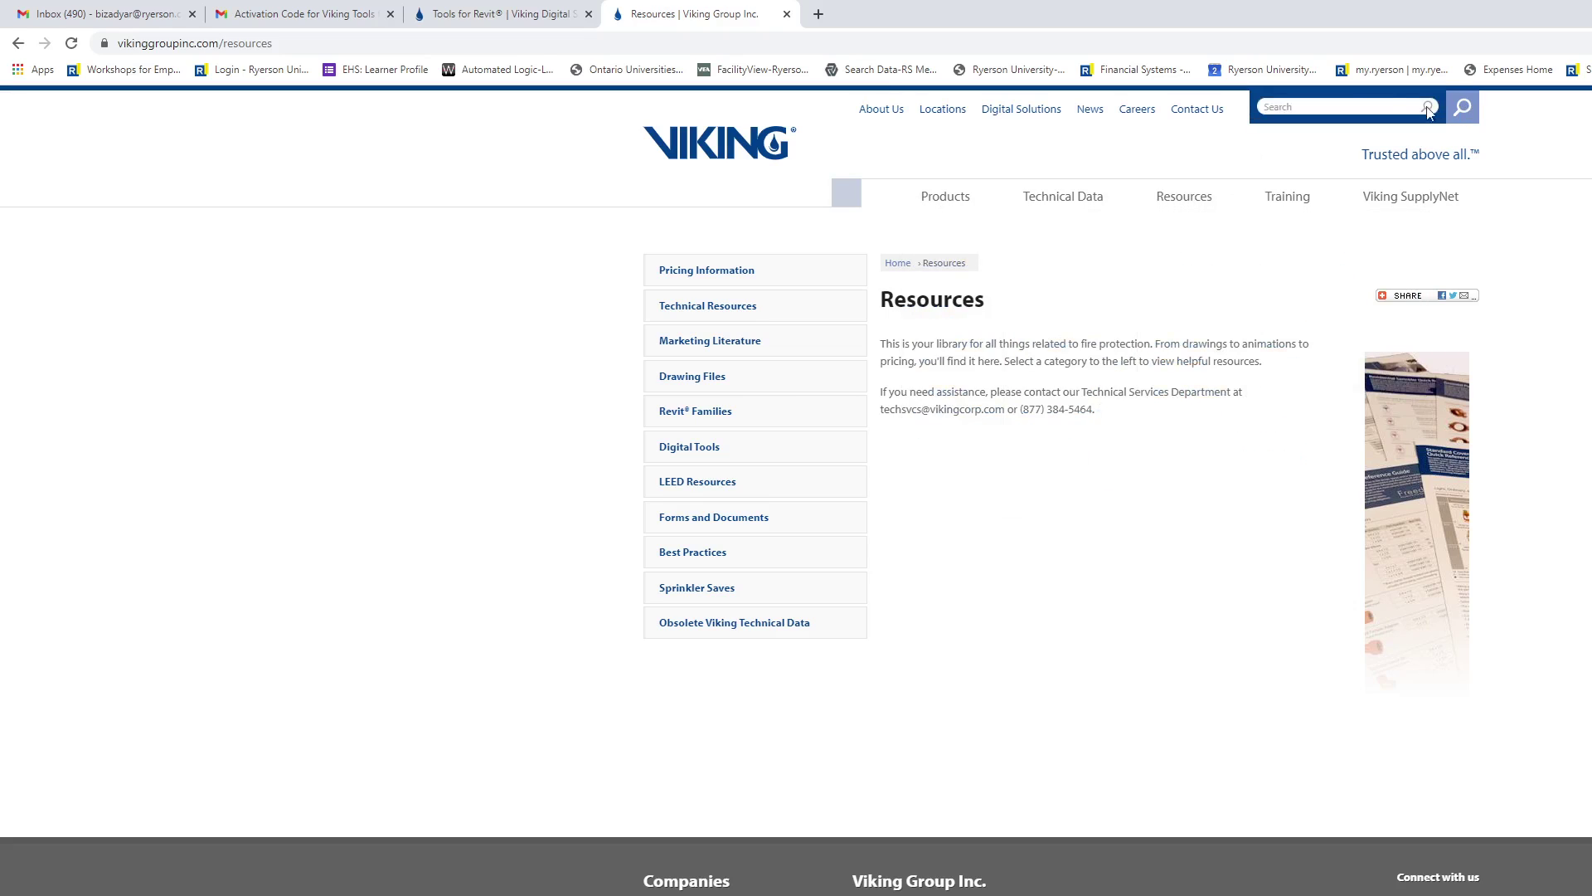
pyautogui.click(1344, 107)
pyautogui.write('revit tool')
pyautogui.press('Return')
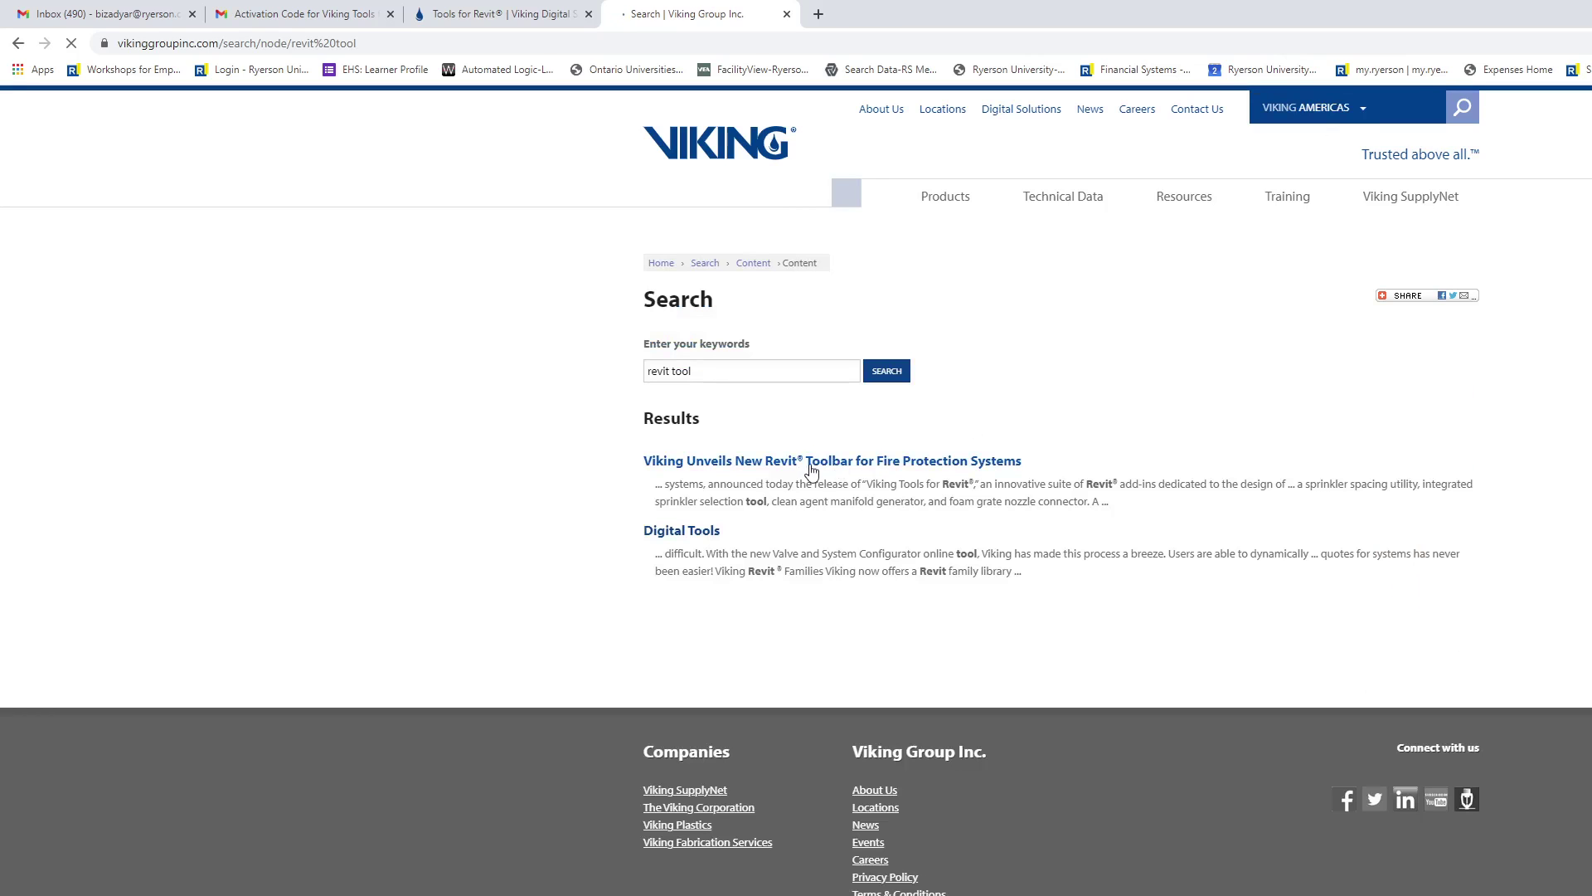
pyautogui.click(796, 468)
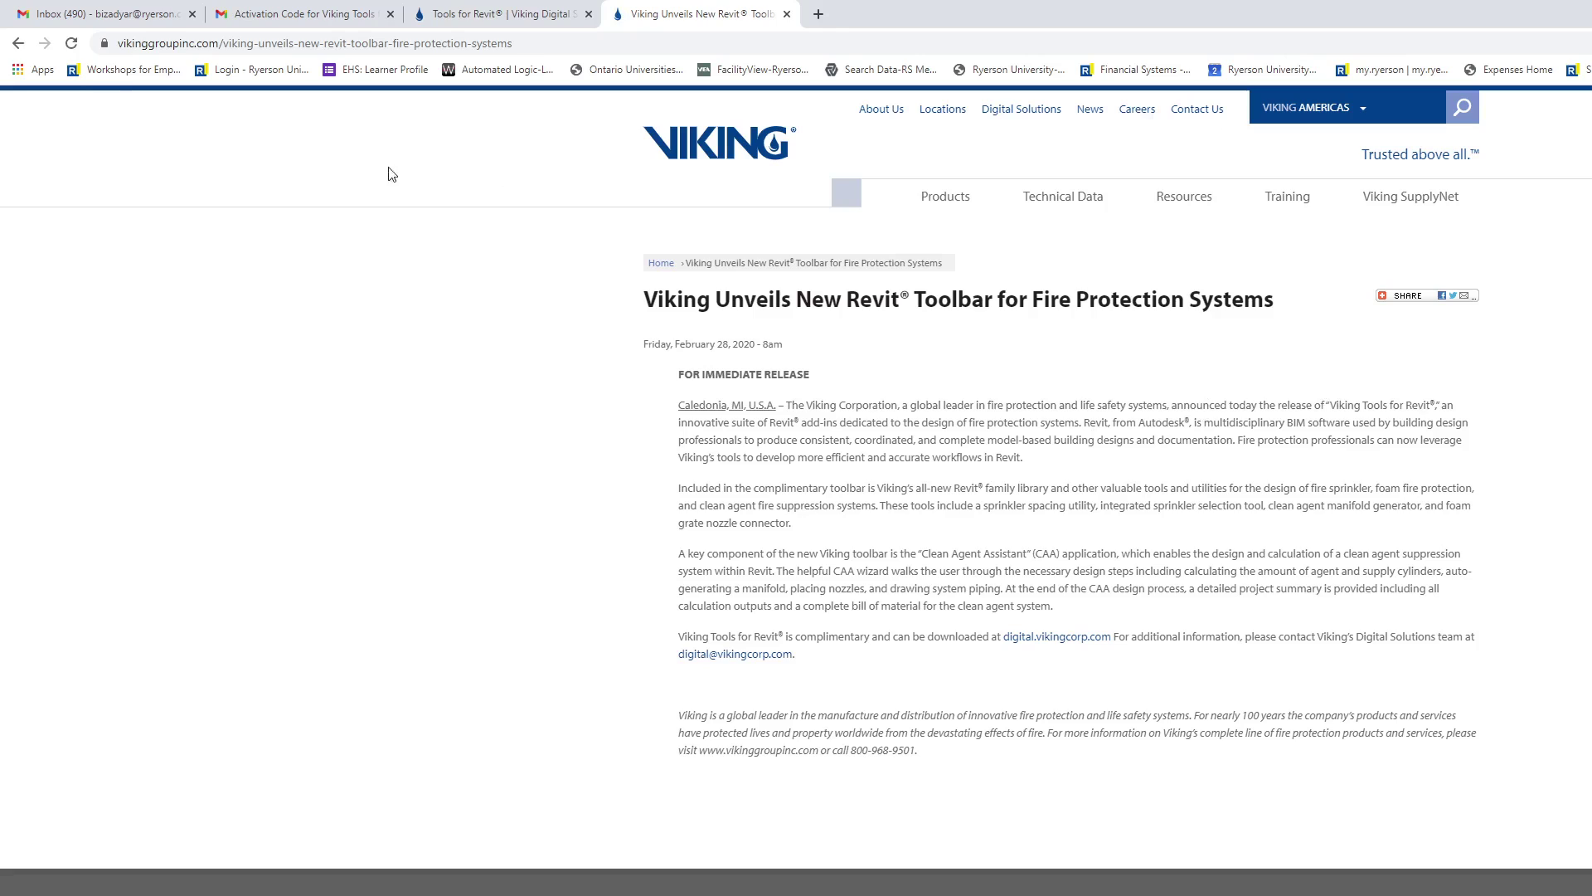
# Step: Return to the Google results and open the "Tools for Revit" page of Viking Digital Solutions
pyautogui.click(17, 44)
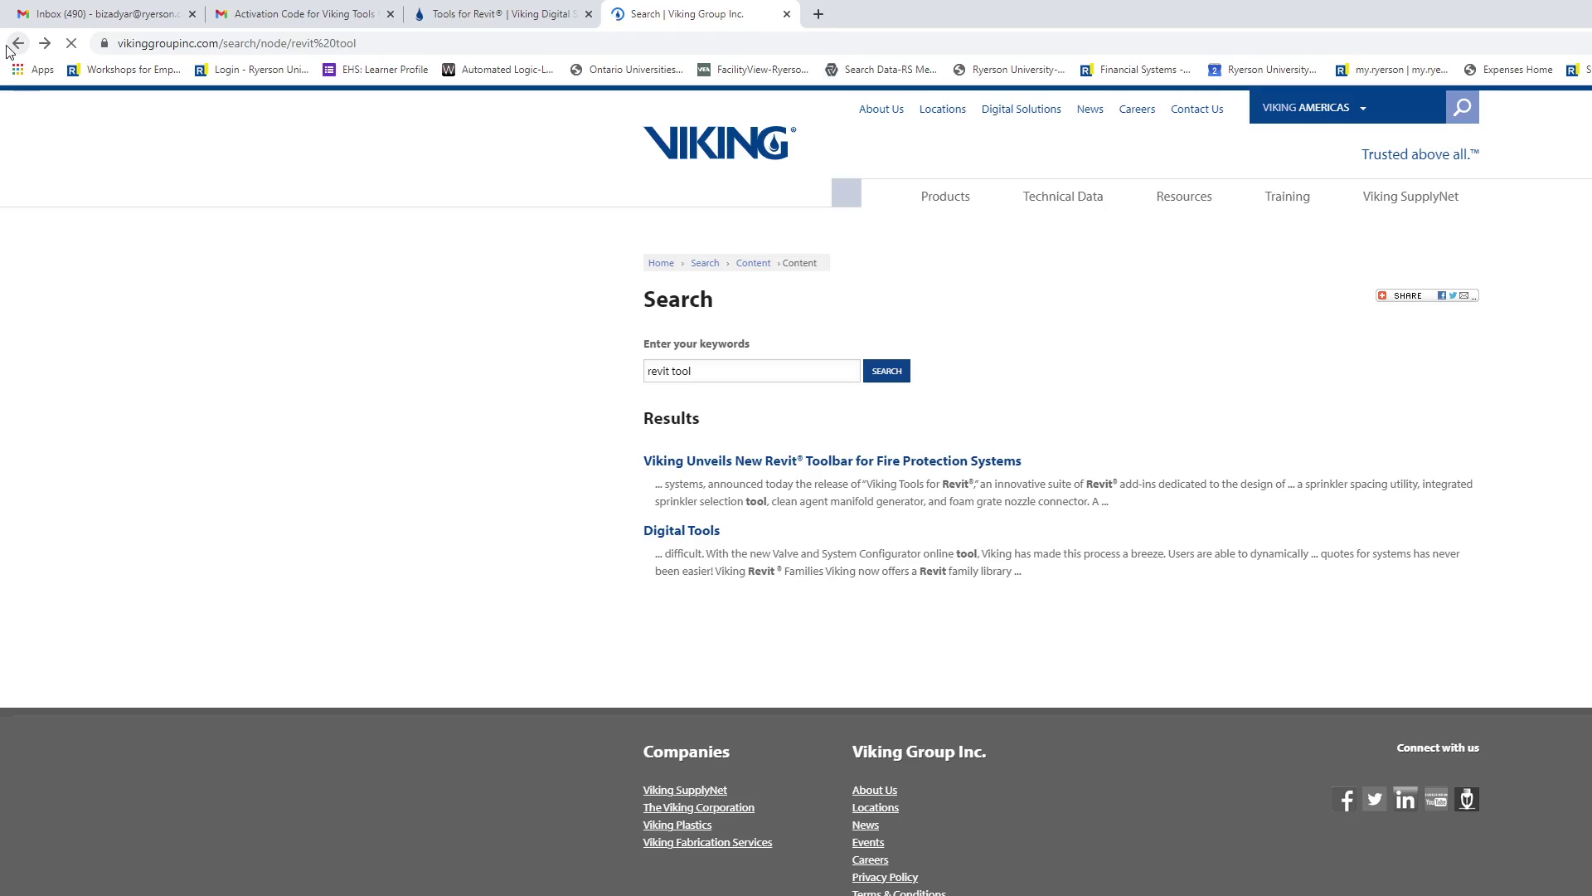
pyautogui.click(8, 48)
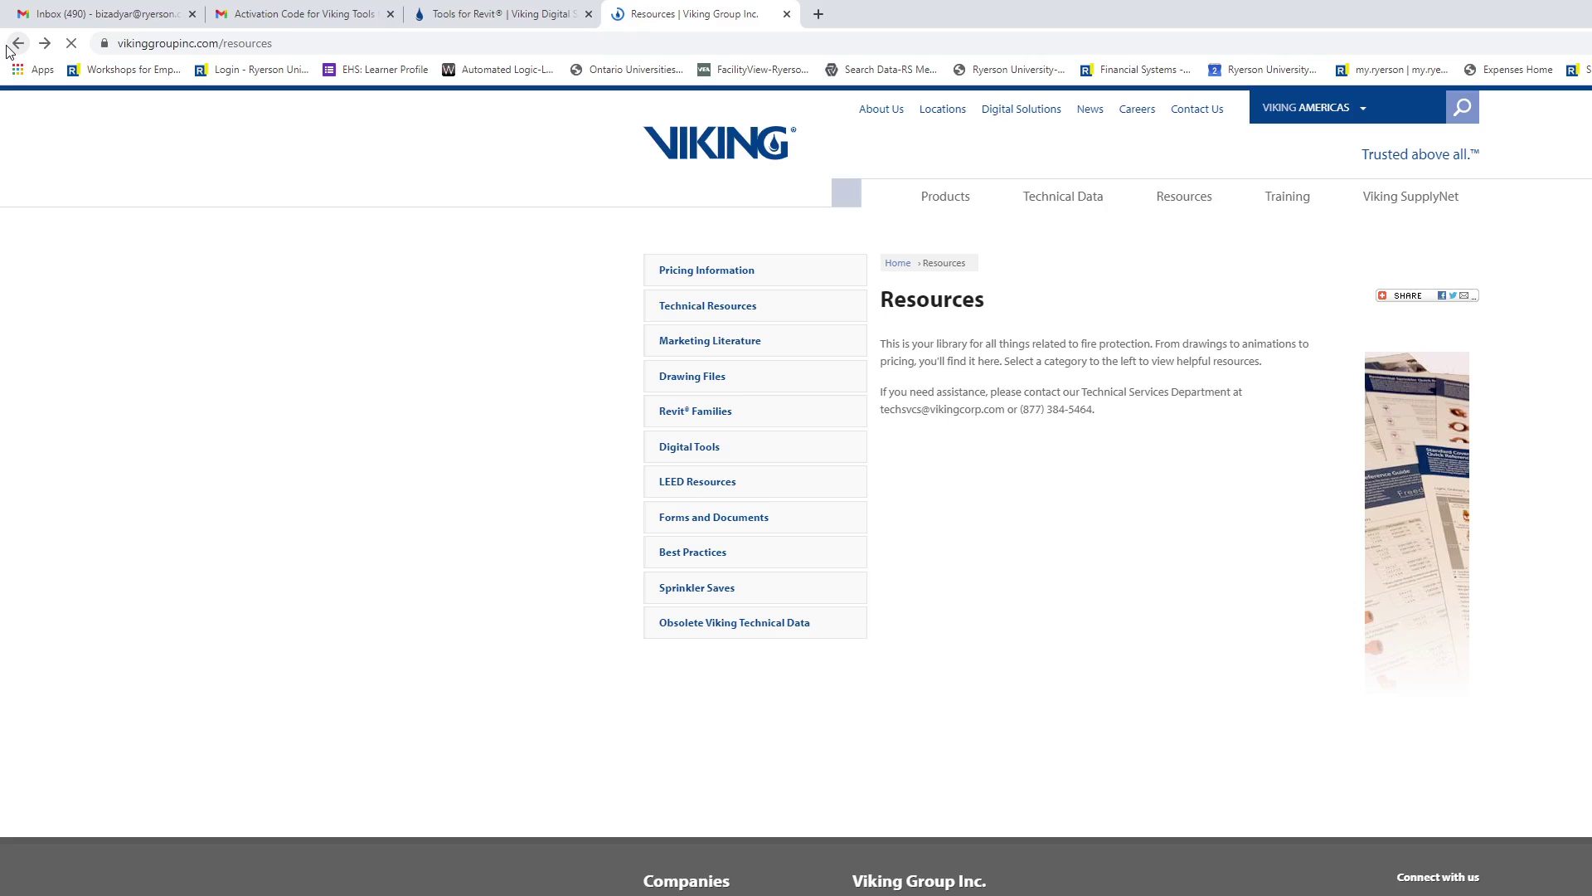
pyautogui.click(8, 49)
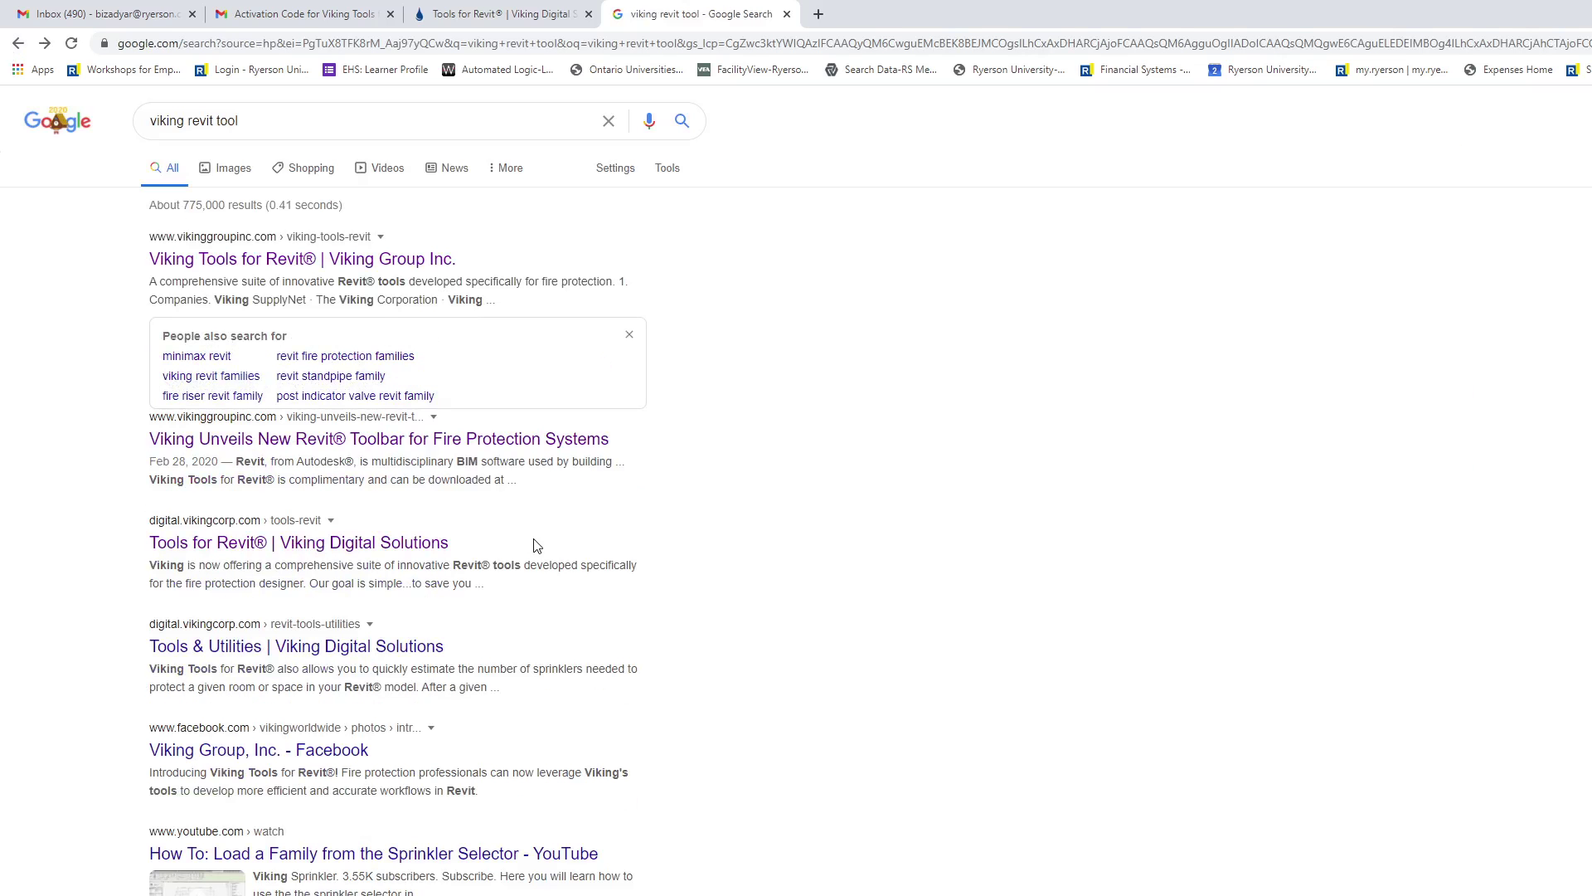
pyautogui.click(358, 564)
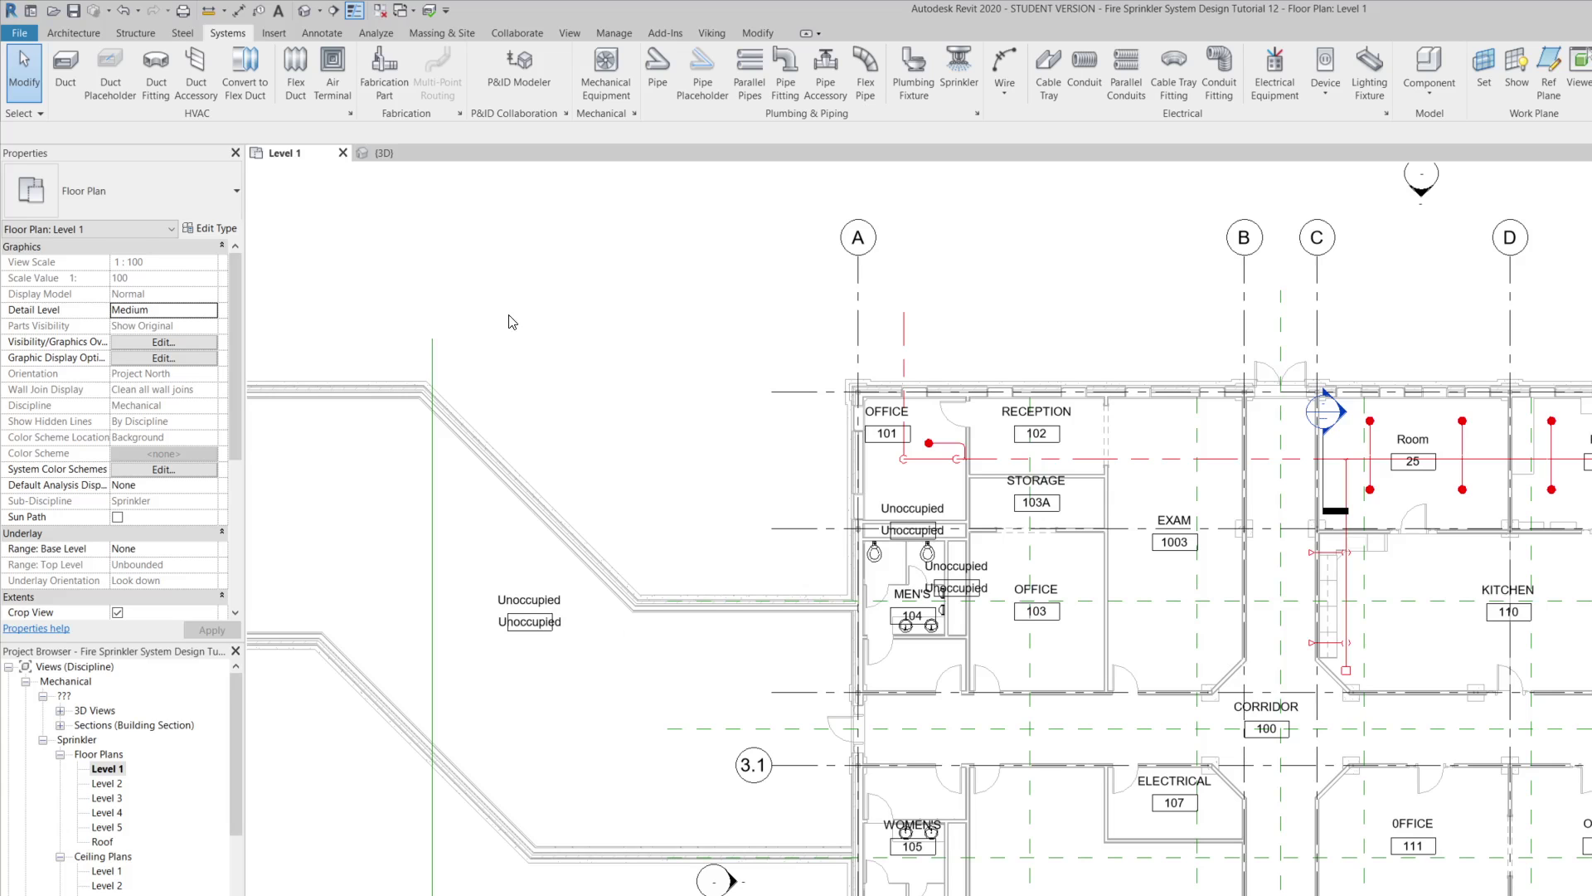
# Step: Back in Revit, start the Viking Valve Configurator and begin configuring a wet-system Model J-1 alarm valve
pyautogui.click(710, 33)
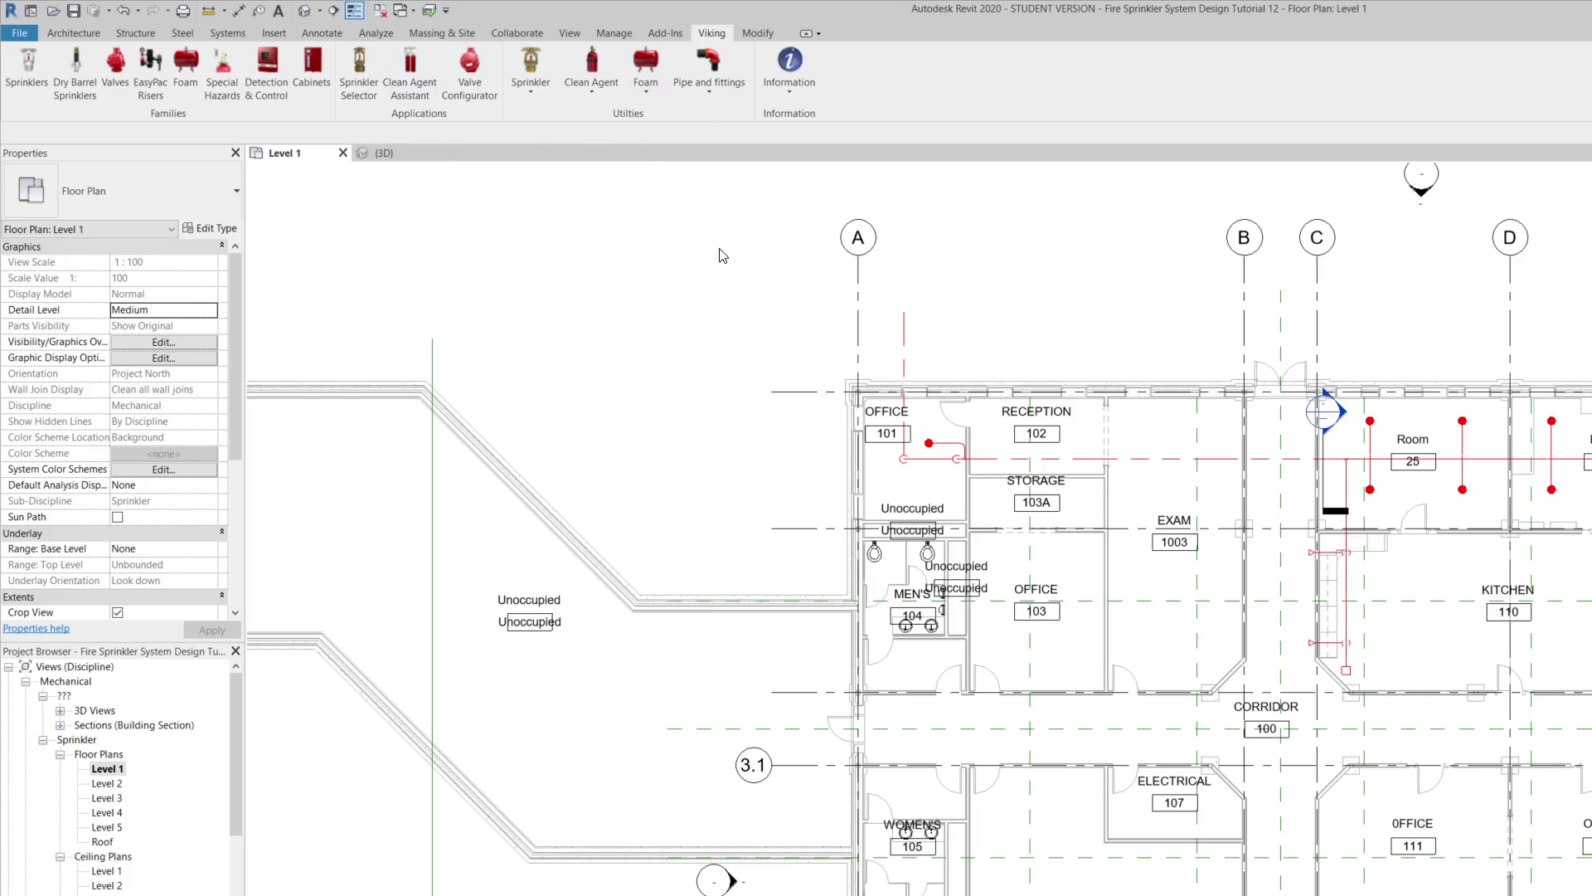
pyautogui.click(475, 81)
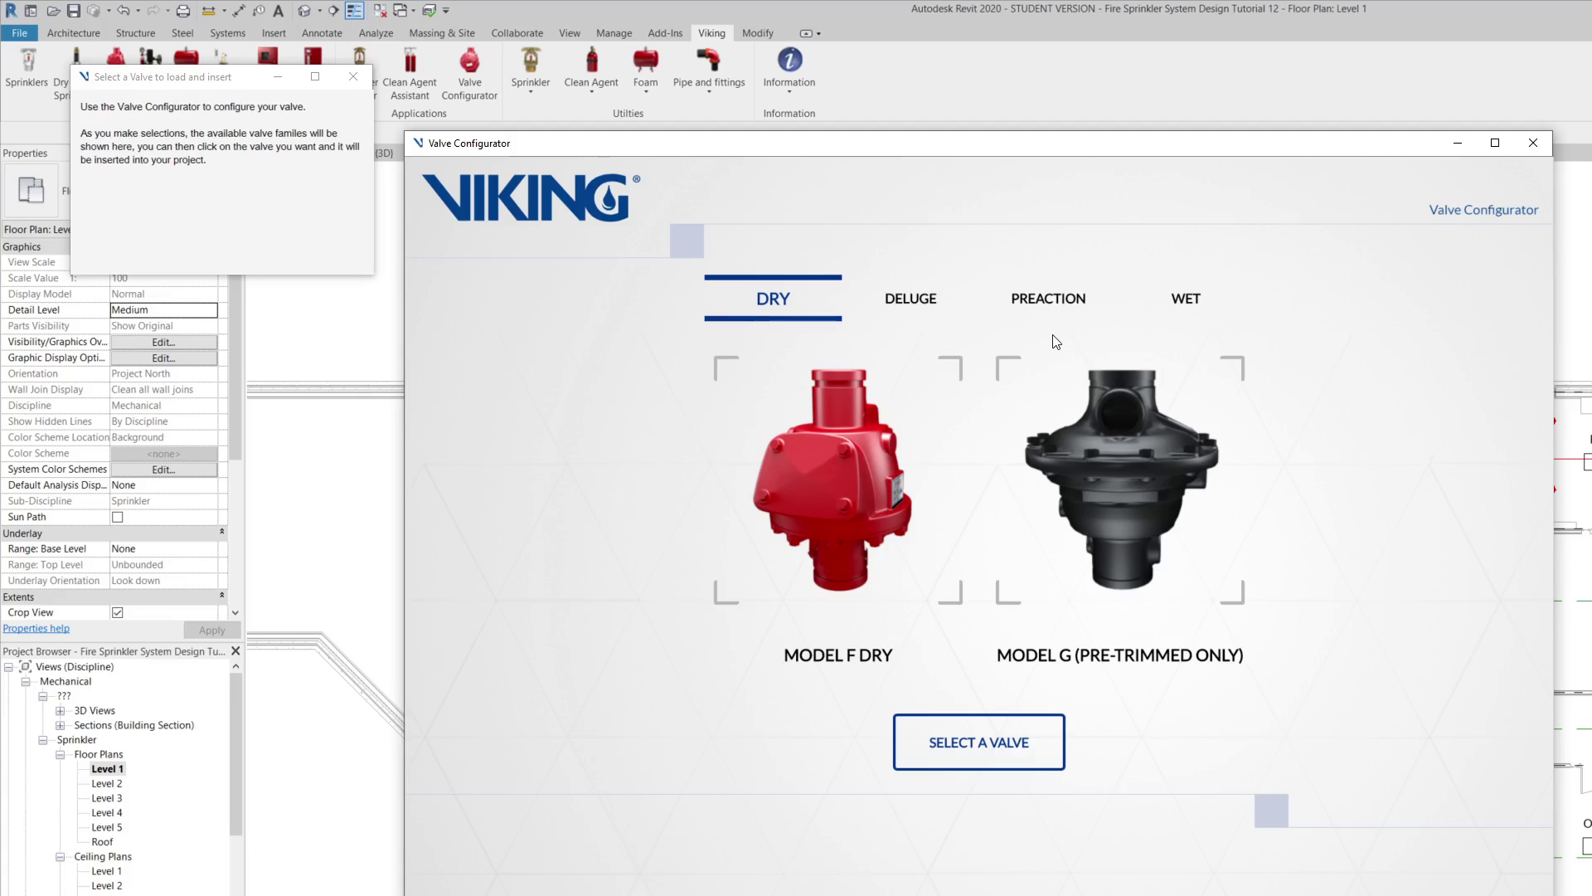
pyautogui.click(1186, 305)
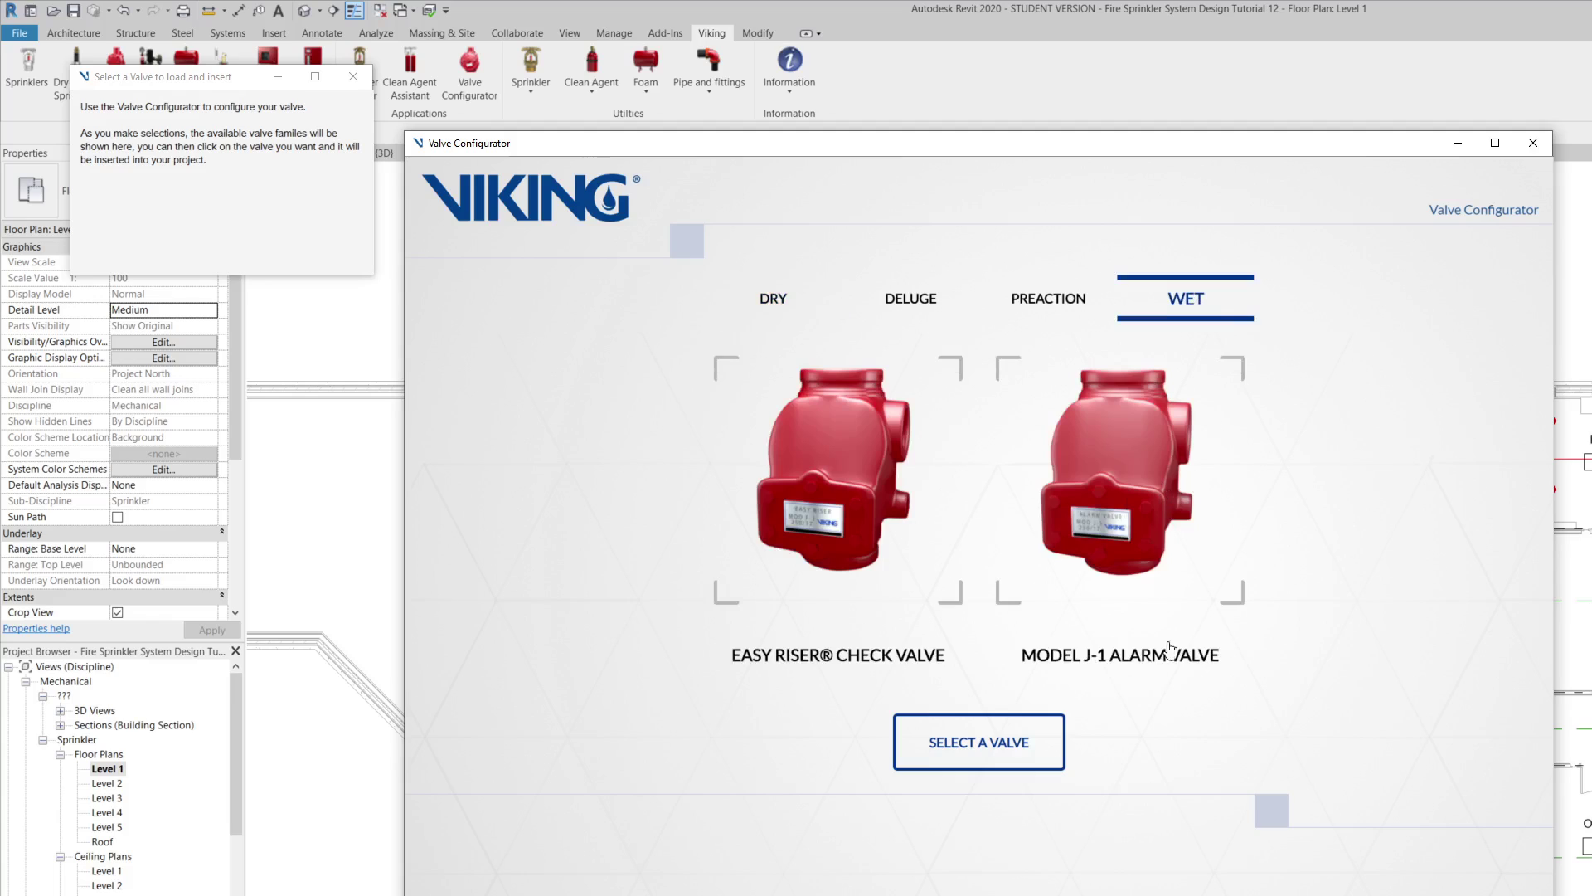
pyautogui.click(1147, 487)
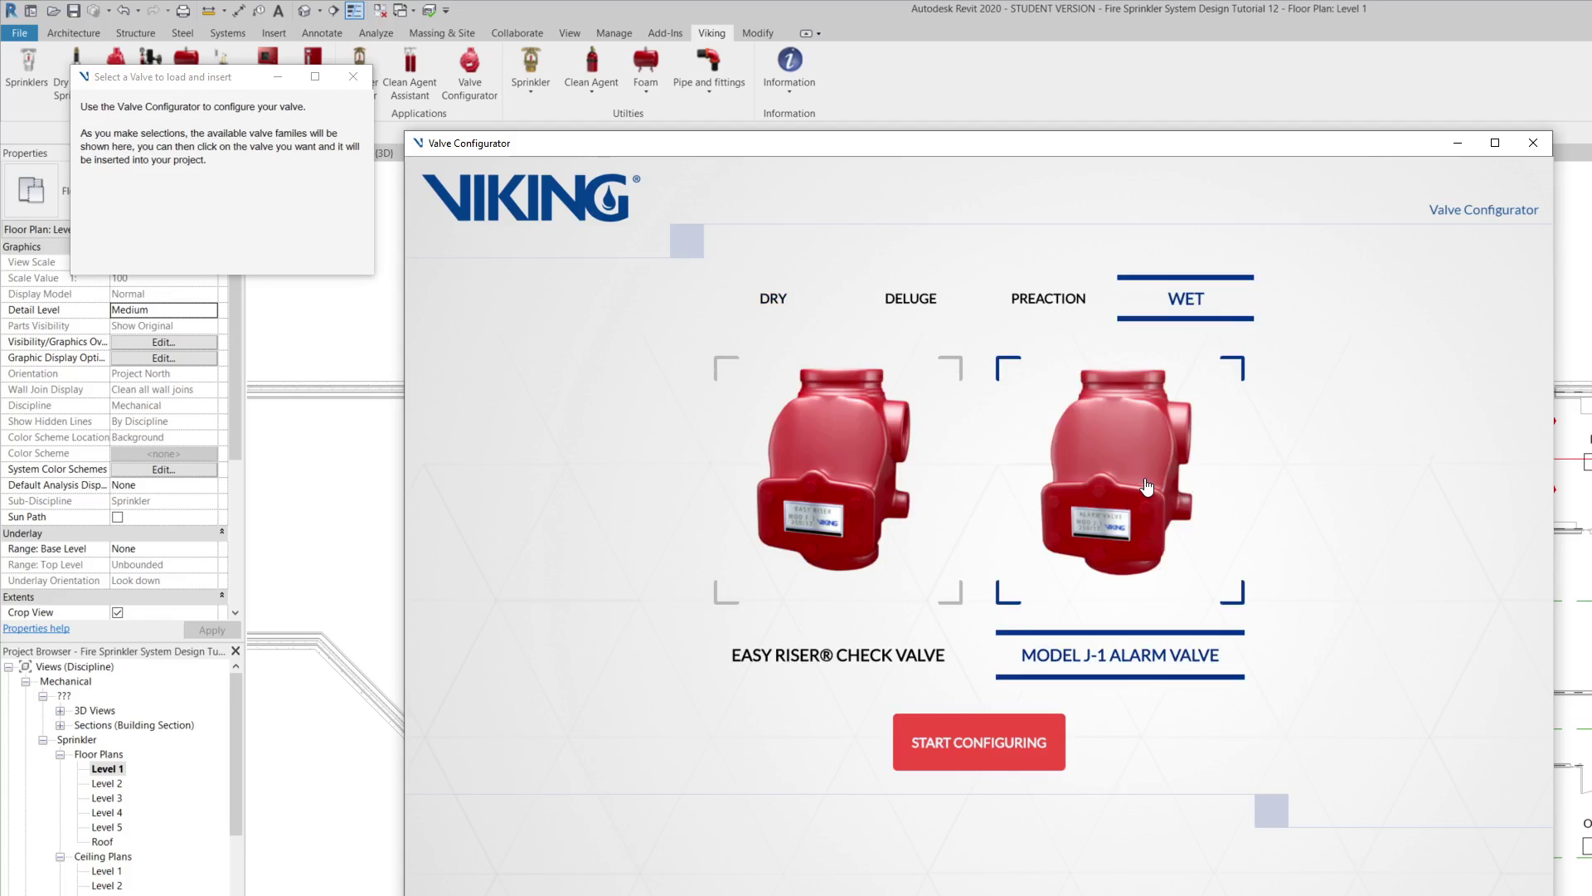
pyautogui.click(993, 740)
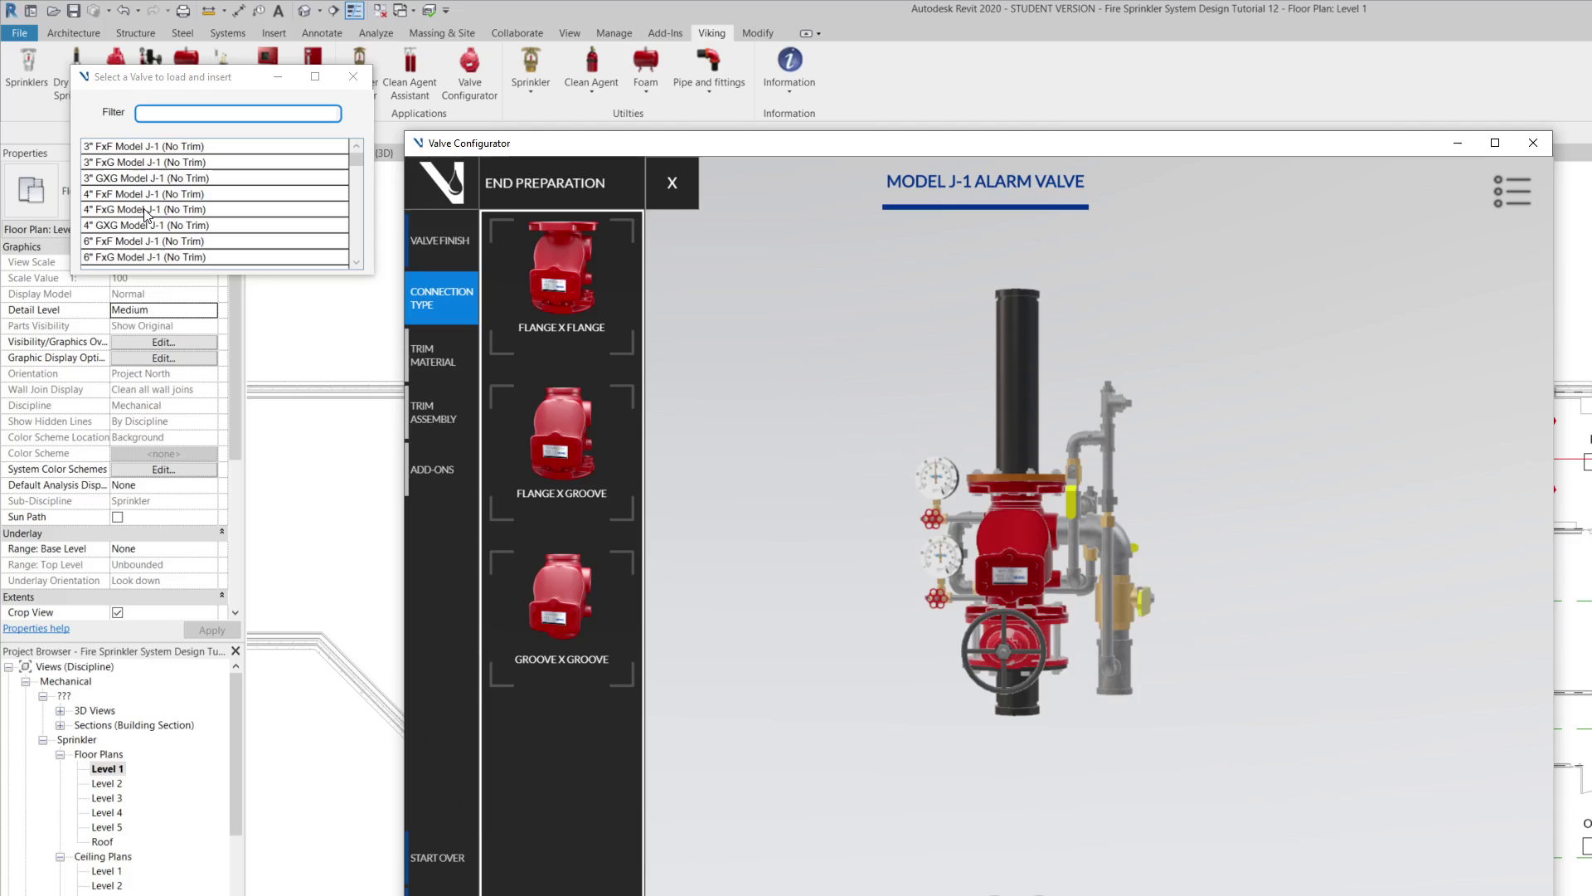
# Step: Configure the alarm valve with flange x flange end preparation and a 3" size, keeping the list of matching valves accessible
pyautogui.click(559, 286)
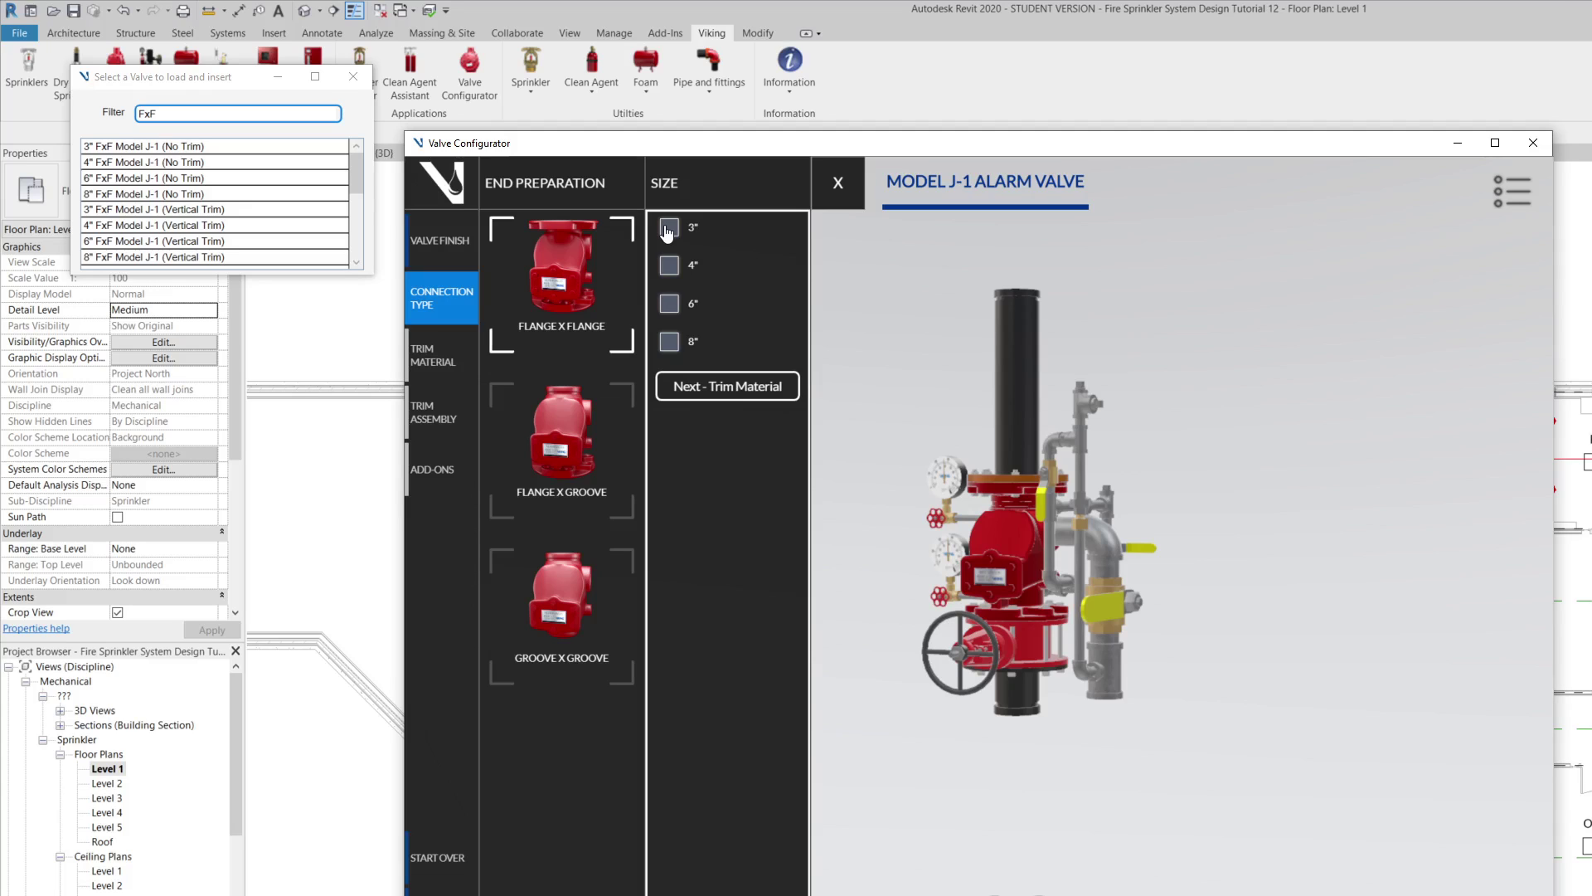
pyautogui.click(668, 228)
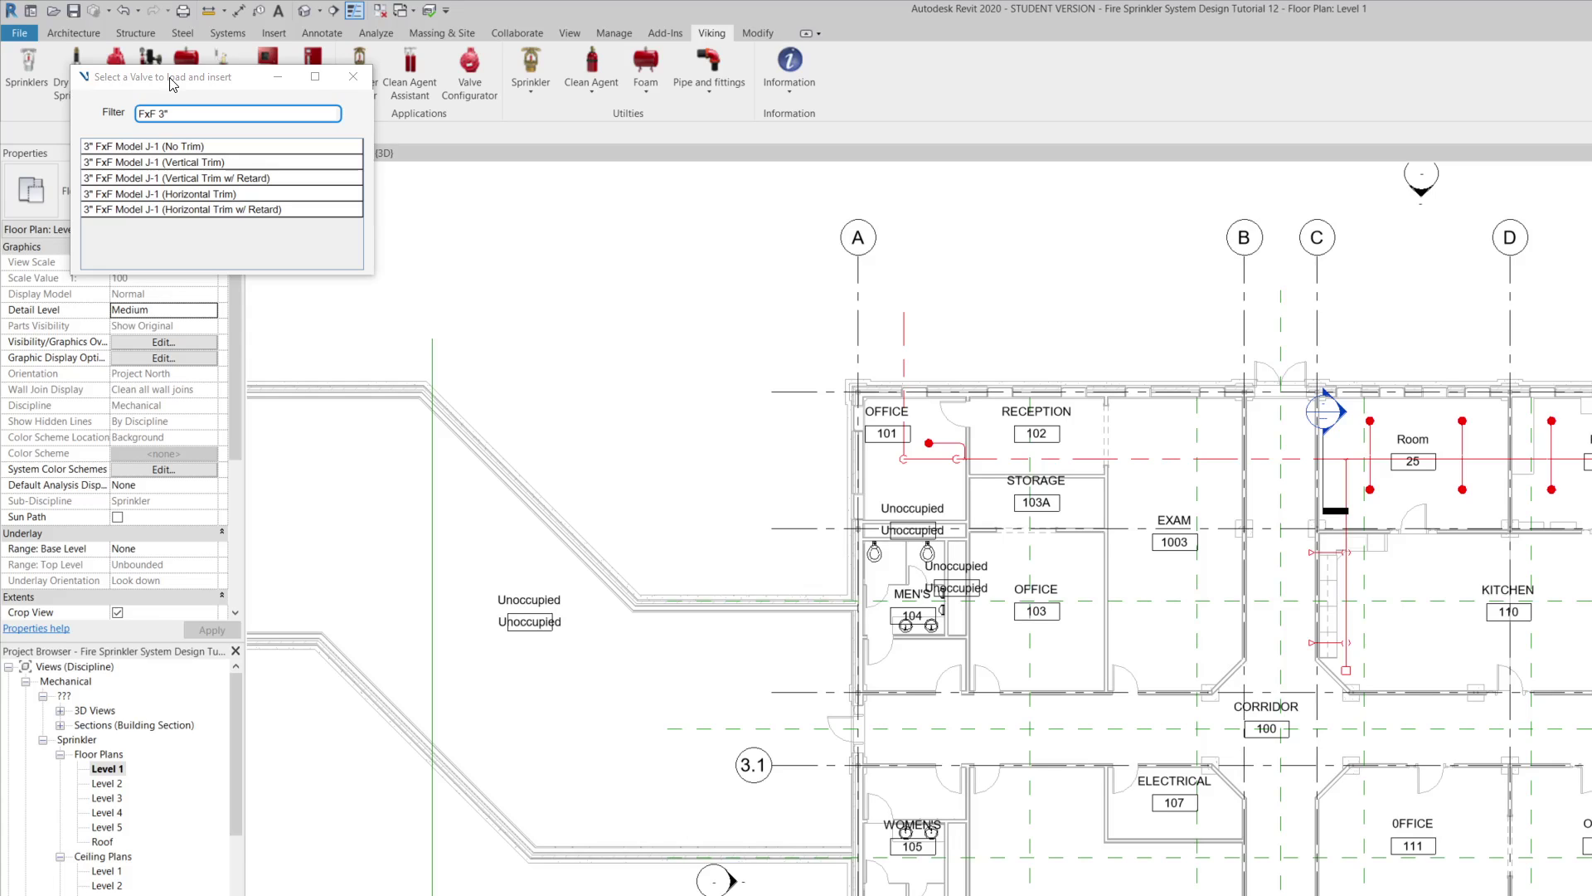
pyautogui.moveTo(173, 84); pyautogui.dragTo(323, 101)
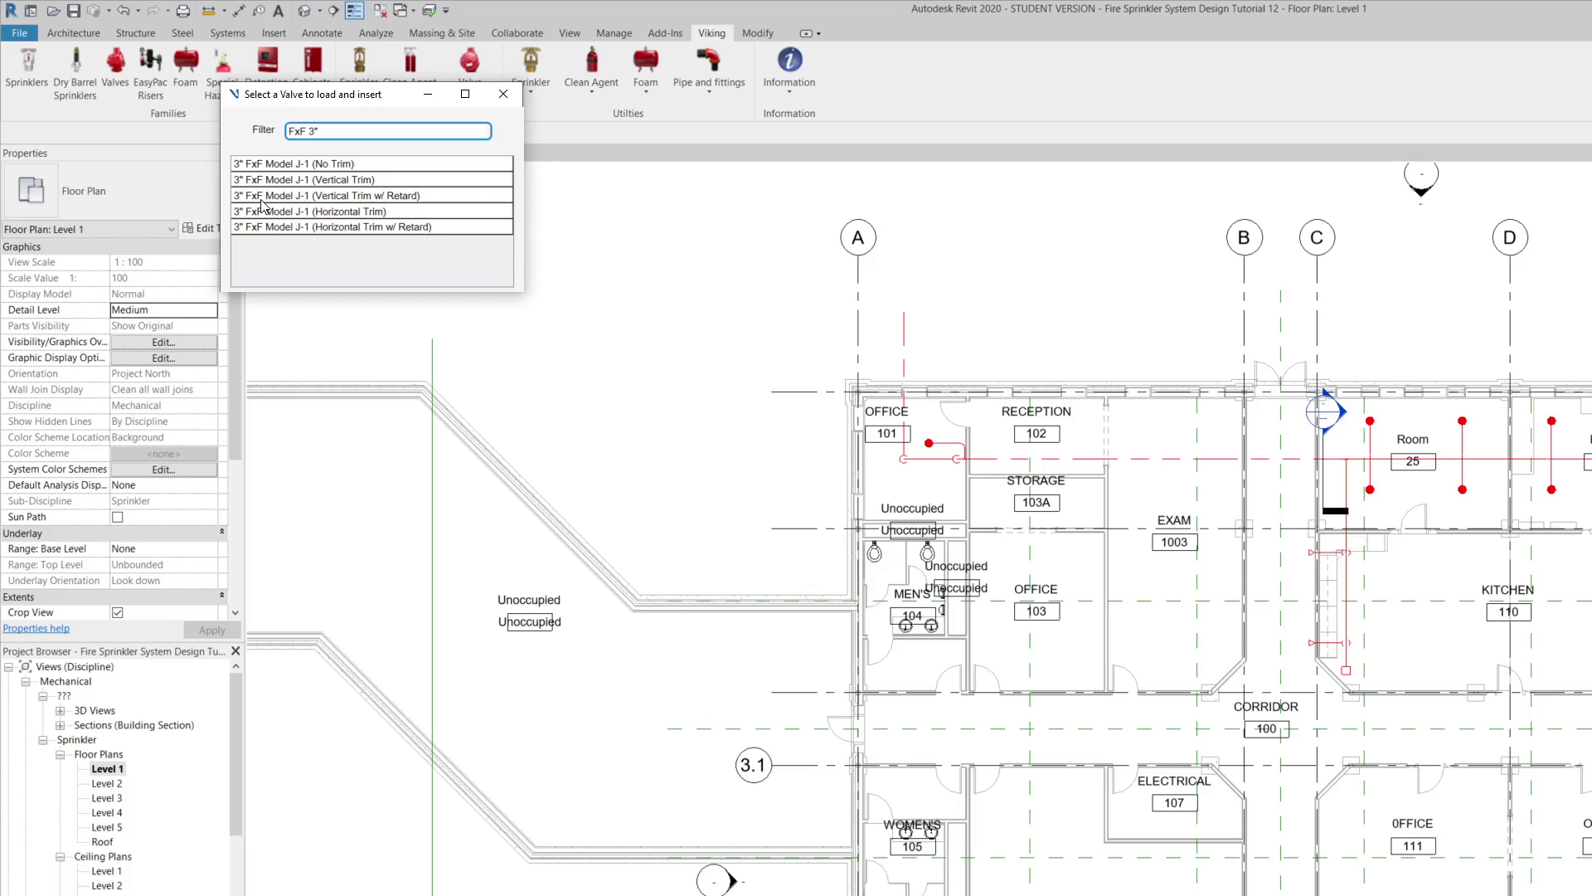
# Step: Load the 3" FxF Model J-1 (Vertical Trim w/ Retard) valve and place it on the vertical riser pipe in the 3D view
pyautogui.doubleClick(262, 200)
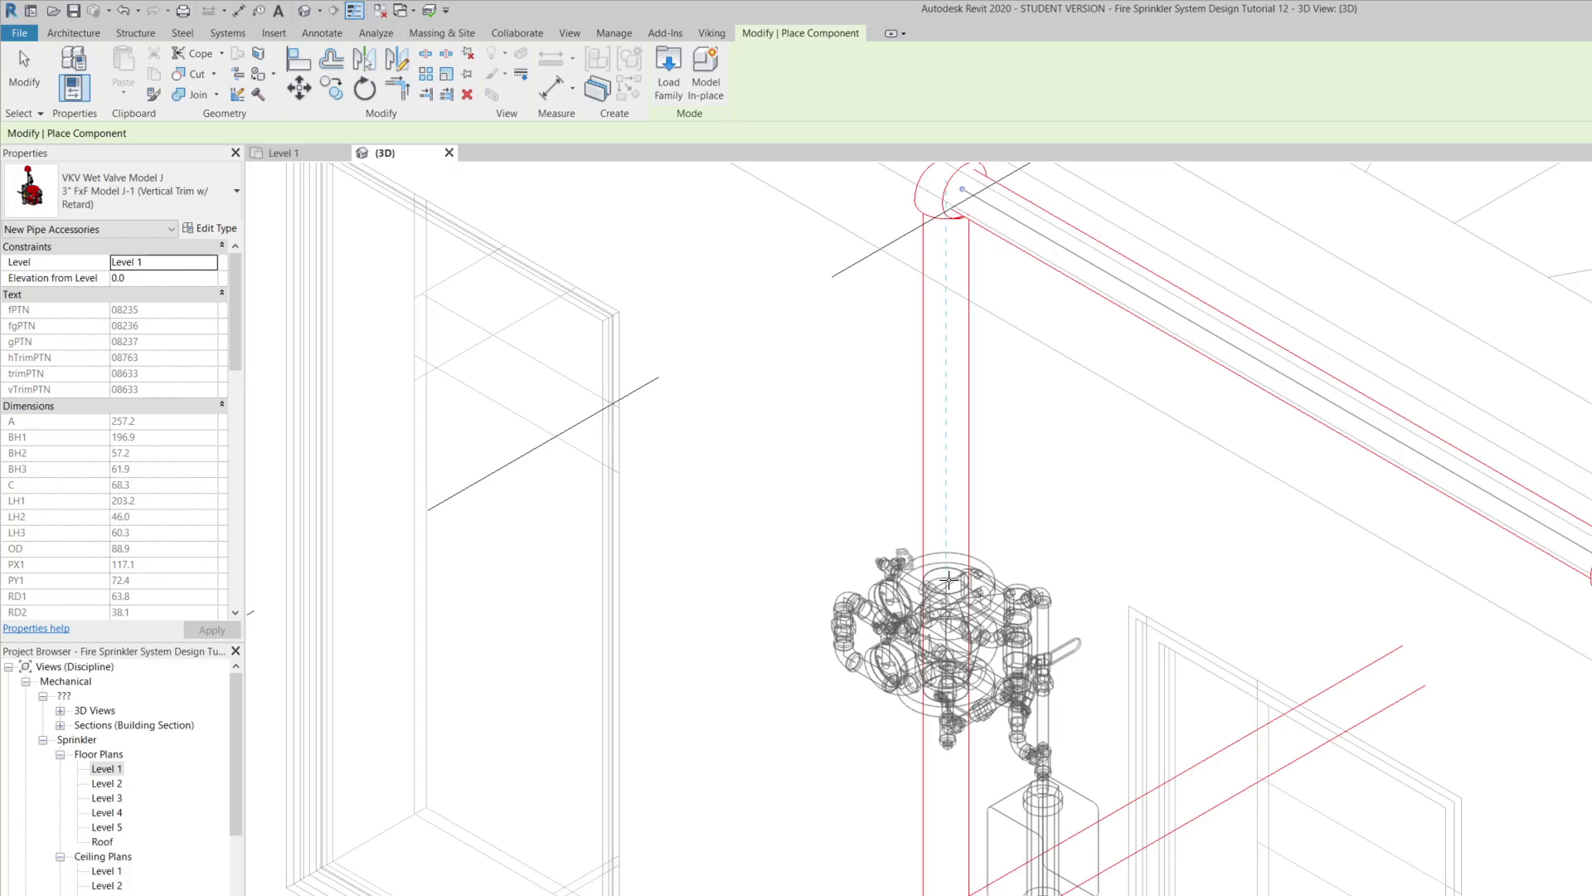
pyautogui.click(949, 579)
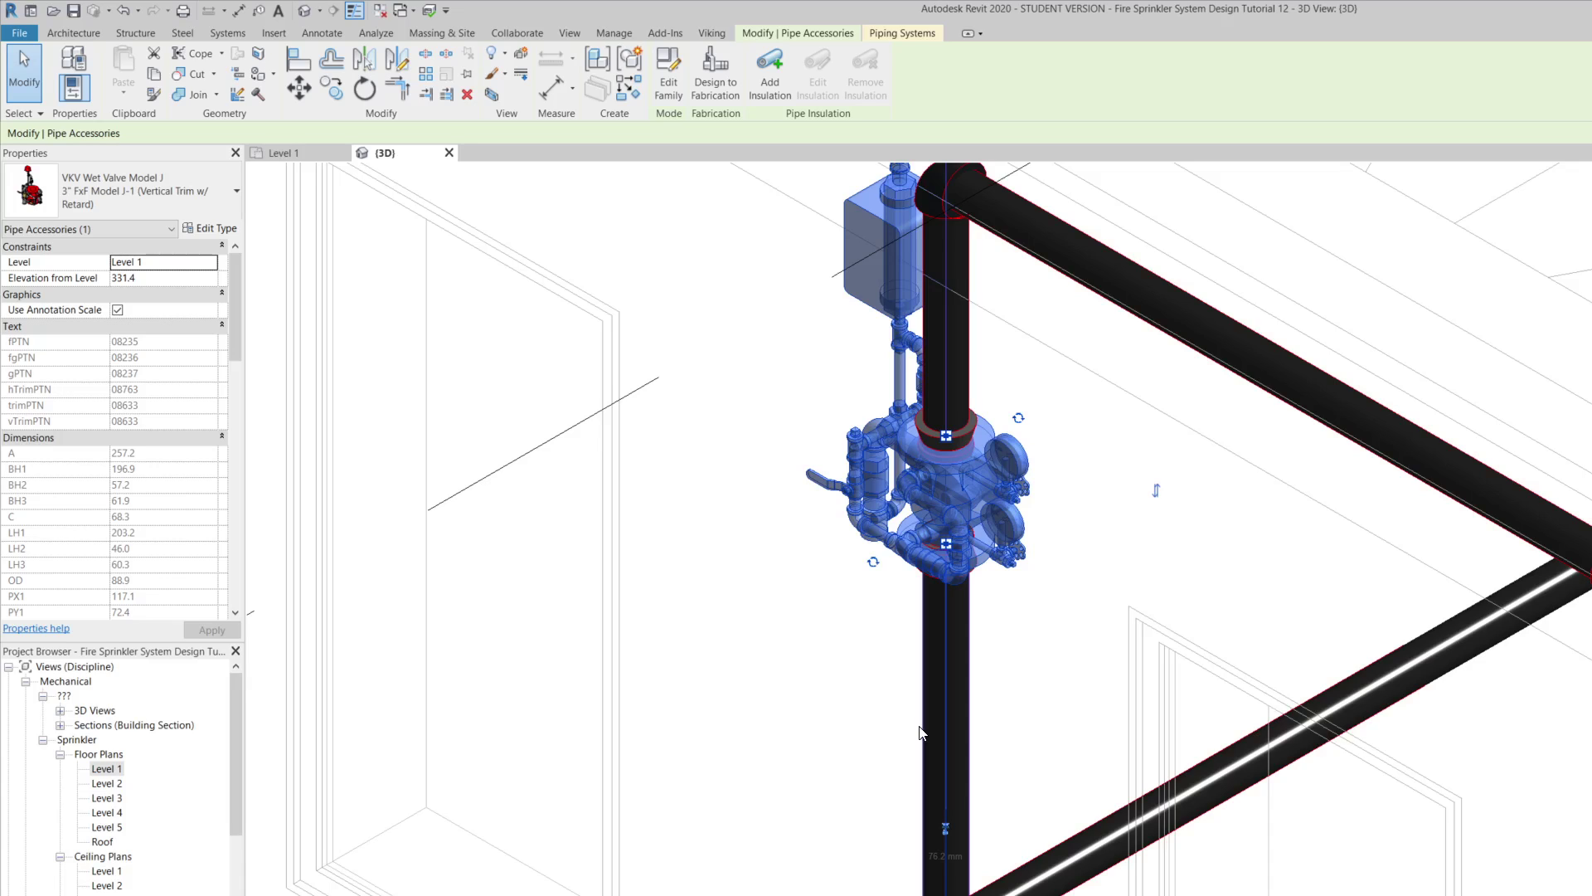
pyautogui.press('Escape')
pyautogui.scroll(-2, 919, 734)
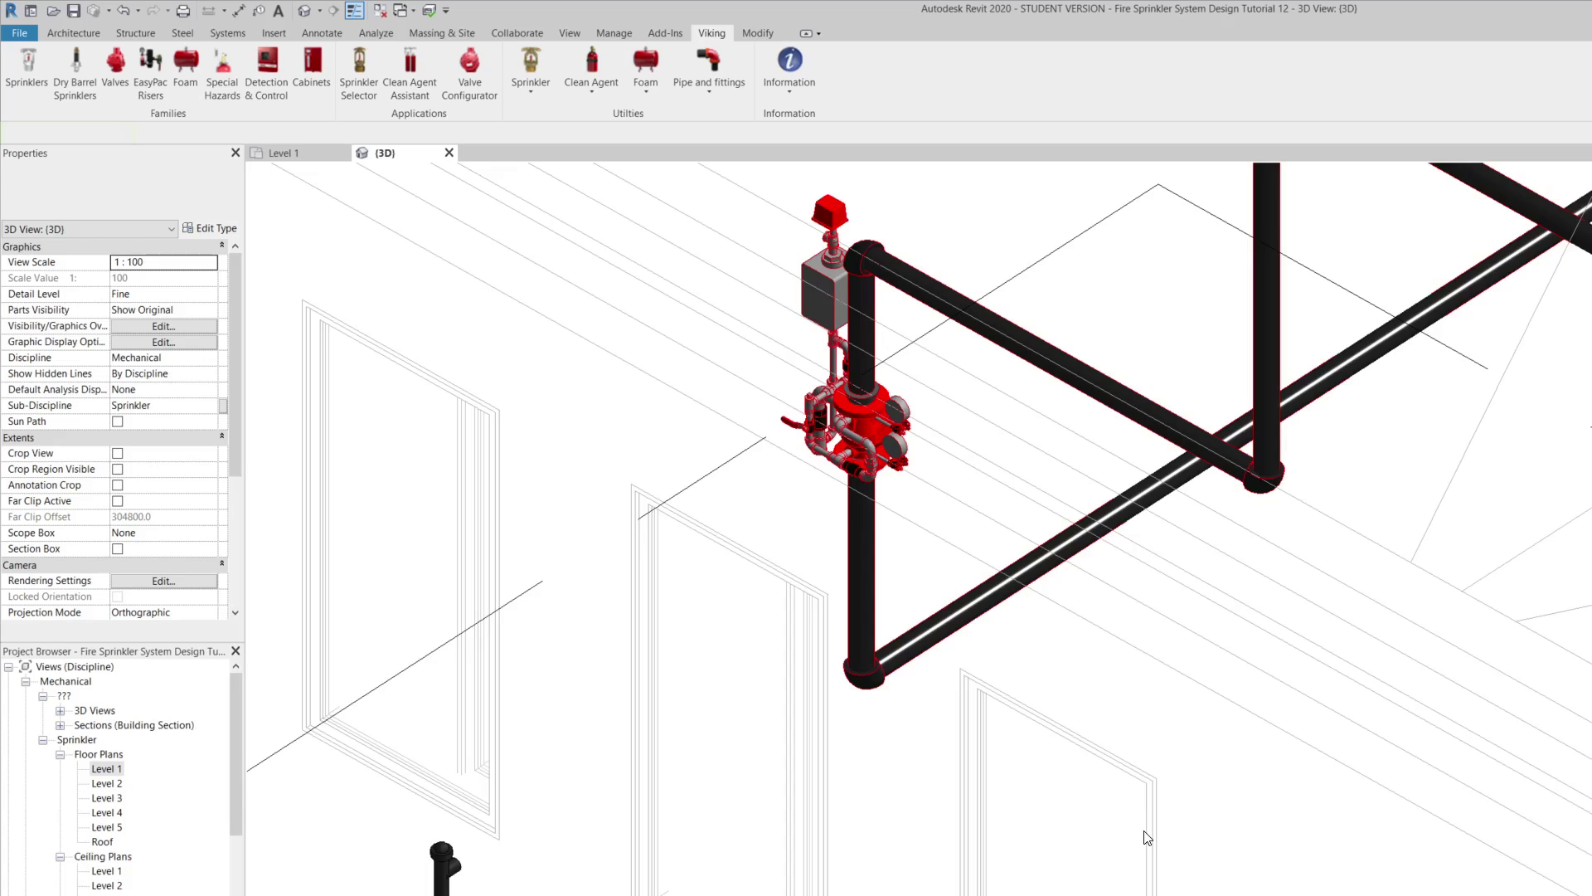
# Step: Inspect the wet valve on the riser up close in 3D and select it
pyautogui.scroll(-3, 1053, 759)
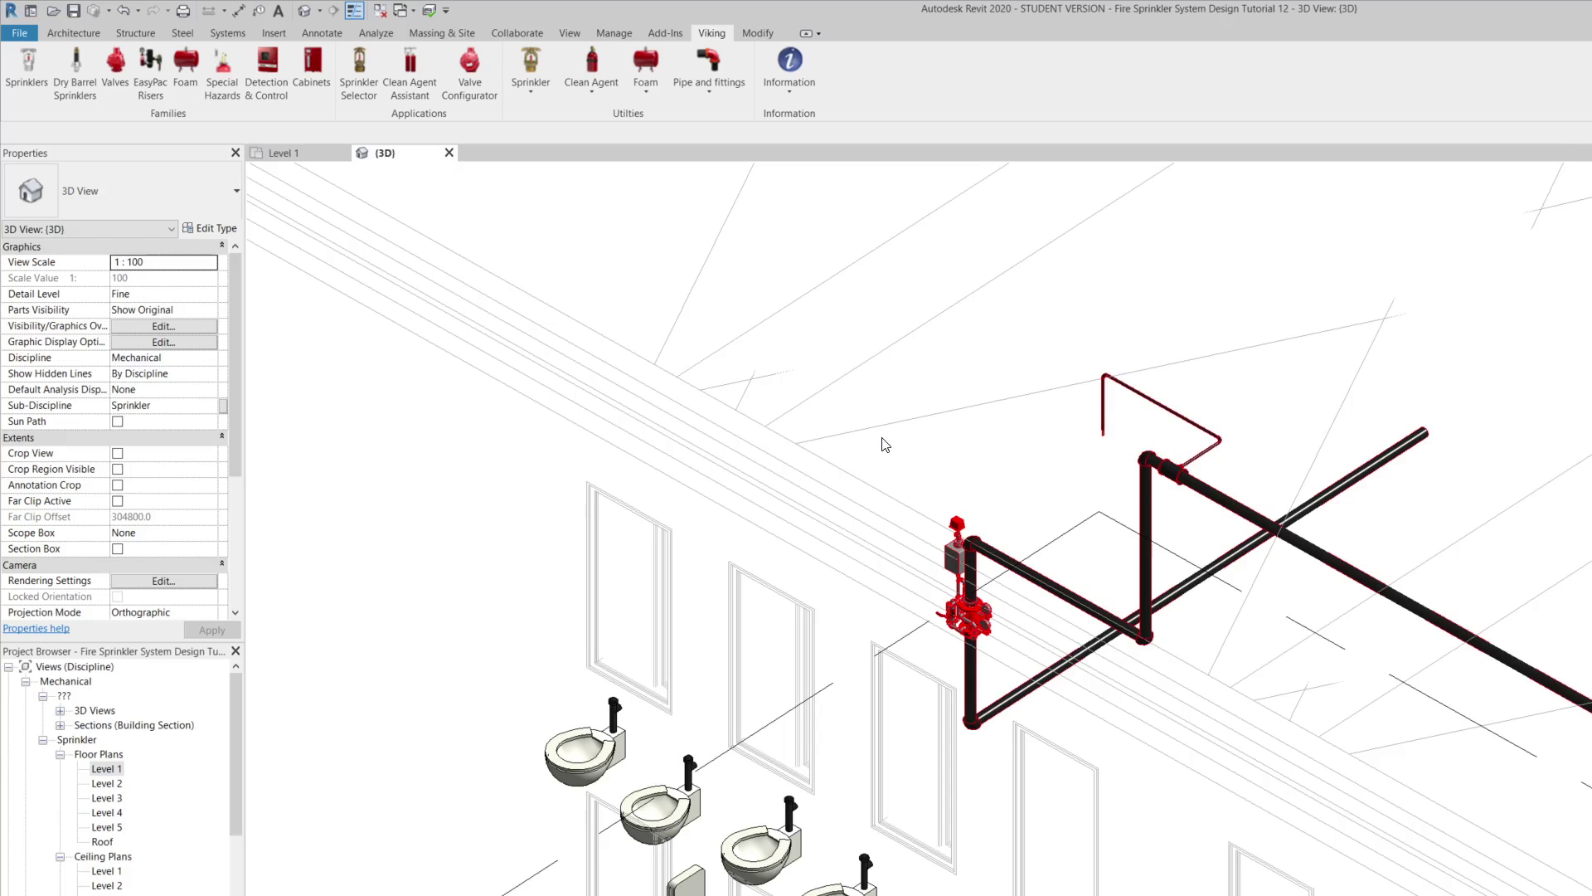
pyautogui.scroll(10, 885, 446)
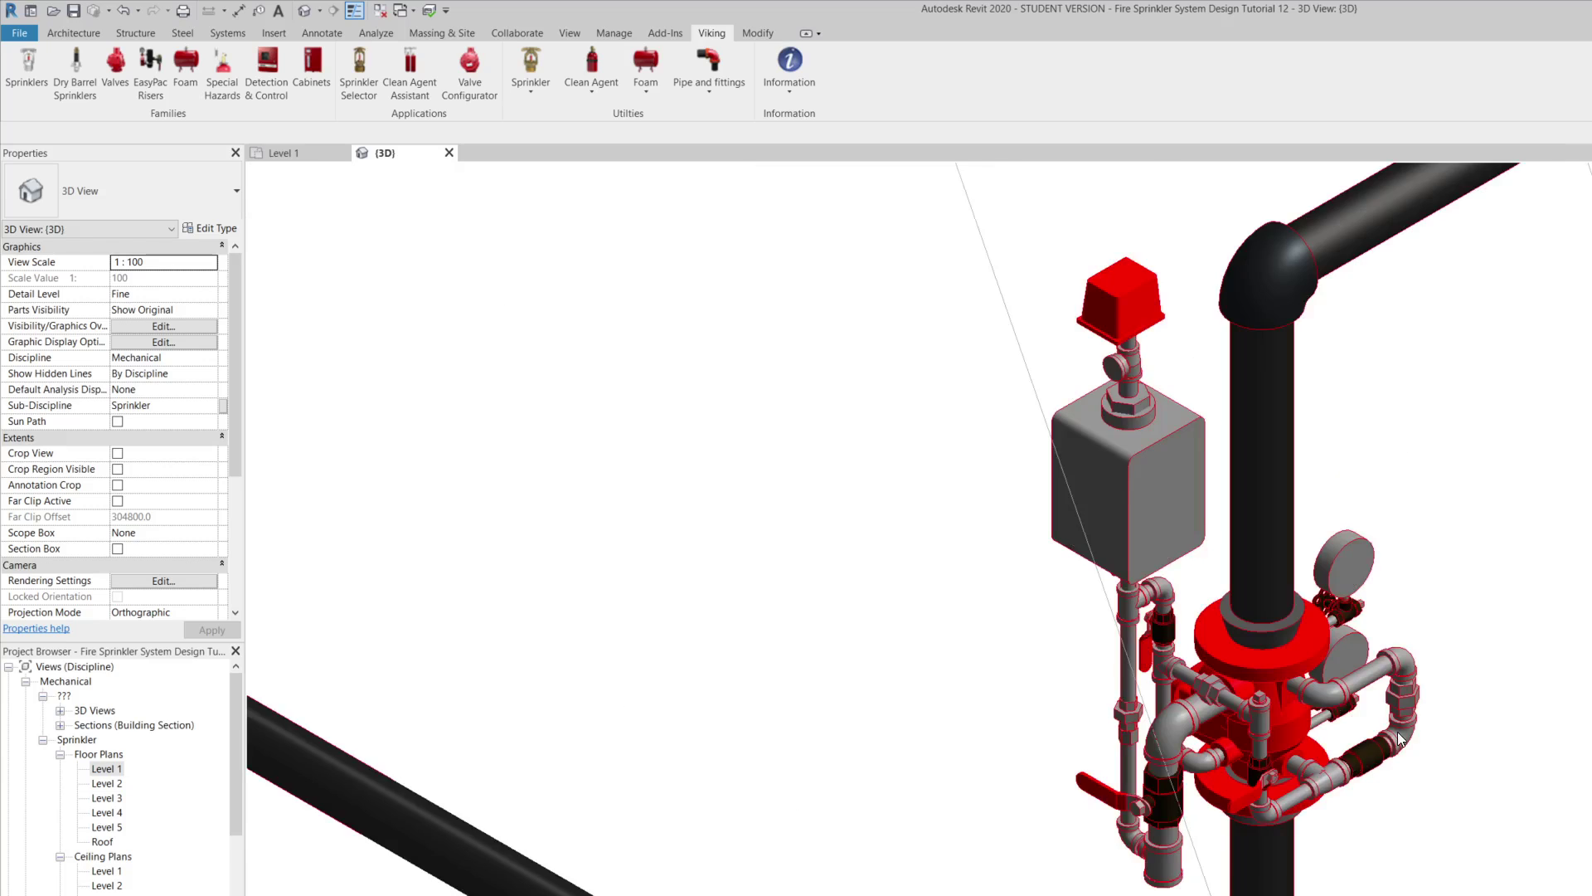
pyautogui.click(1252, 713)
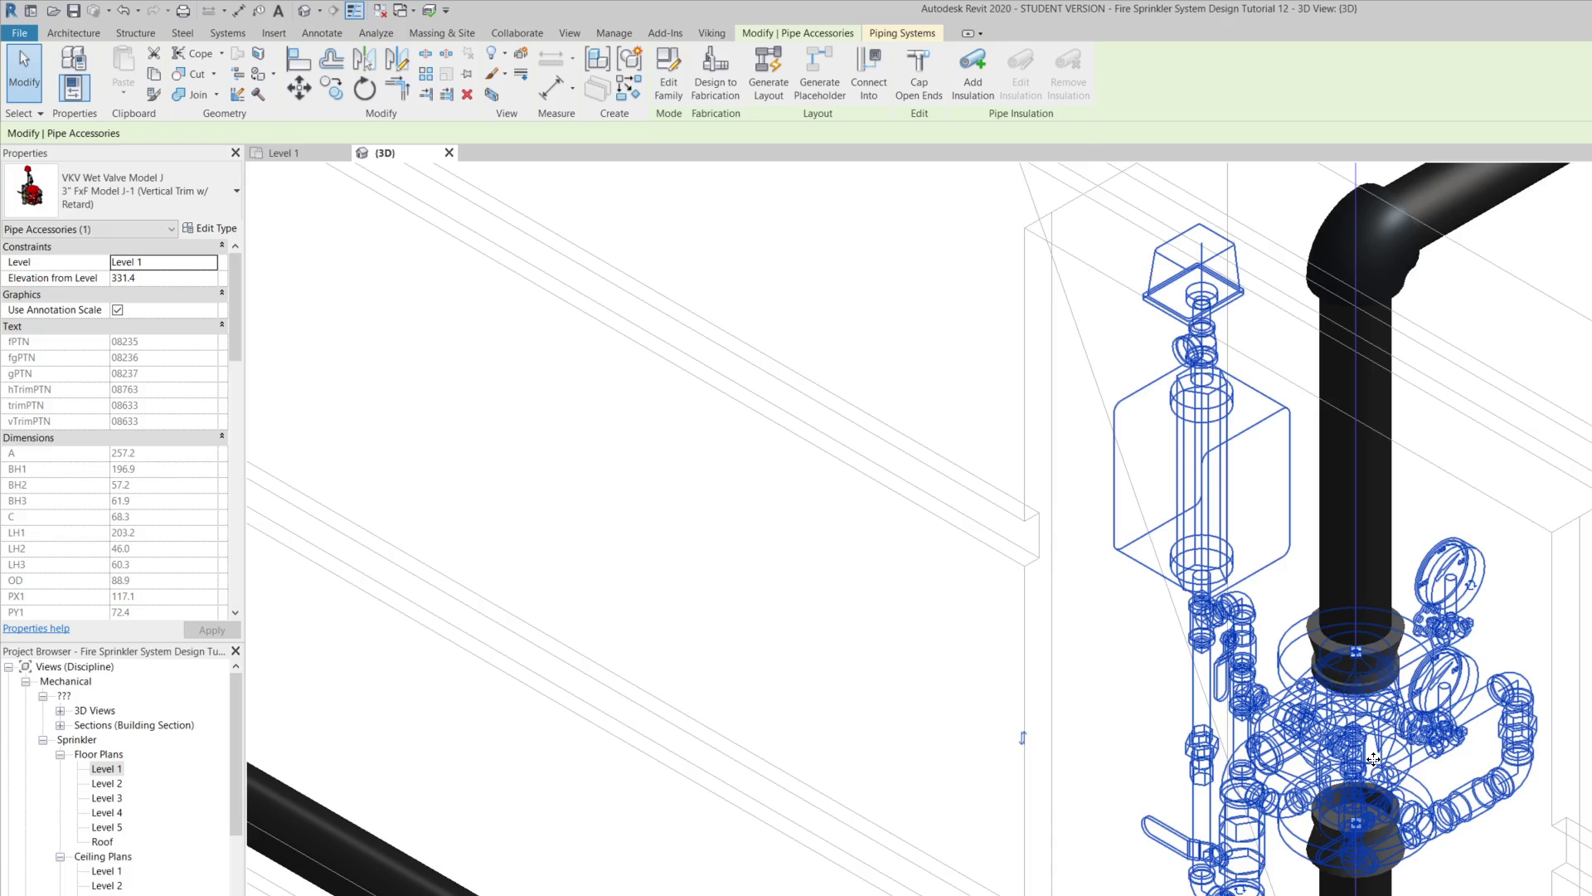
# Step: Flip the wet valve vertically on the riser and rotate it about the pipe's axis
pyautogui.scroll(3, 1374, 759)
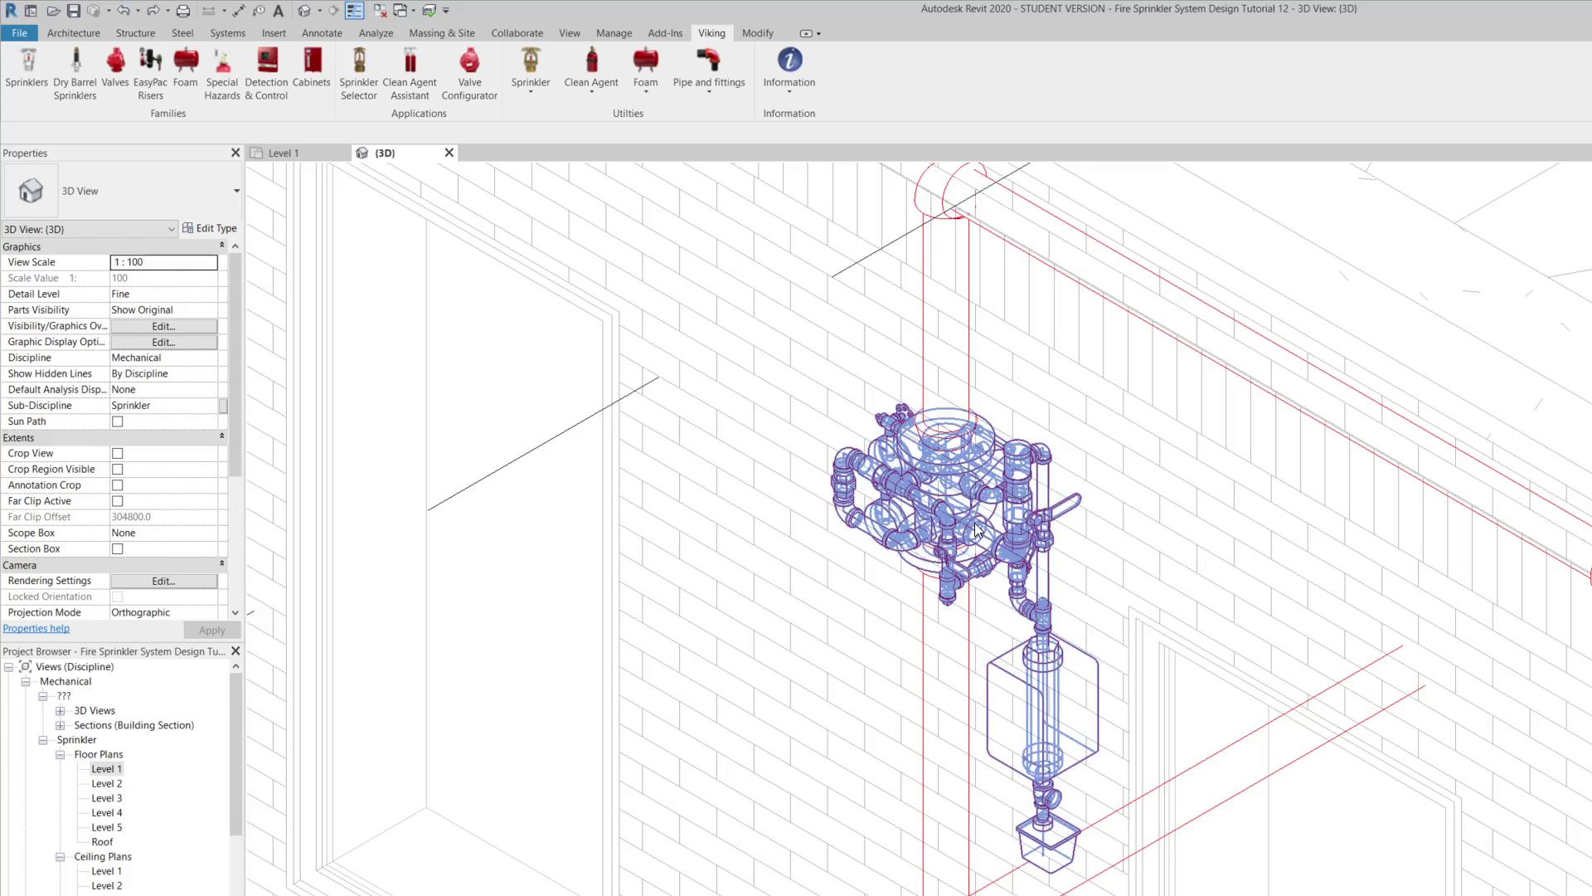
pyautogui.click(976, 531)
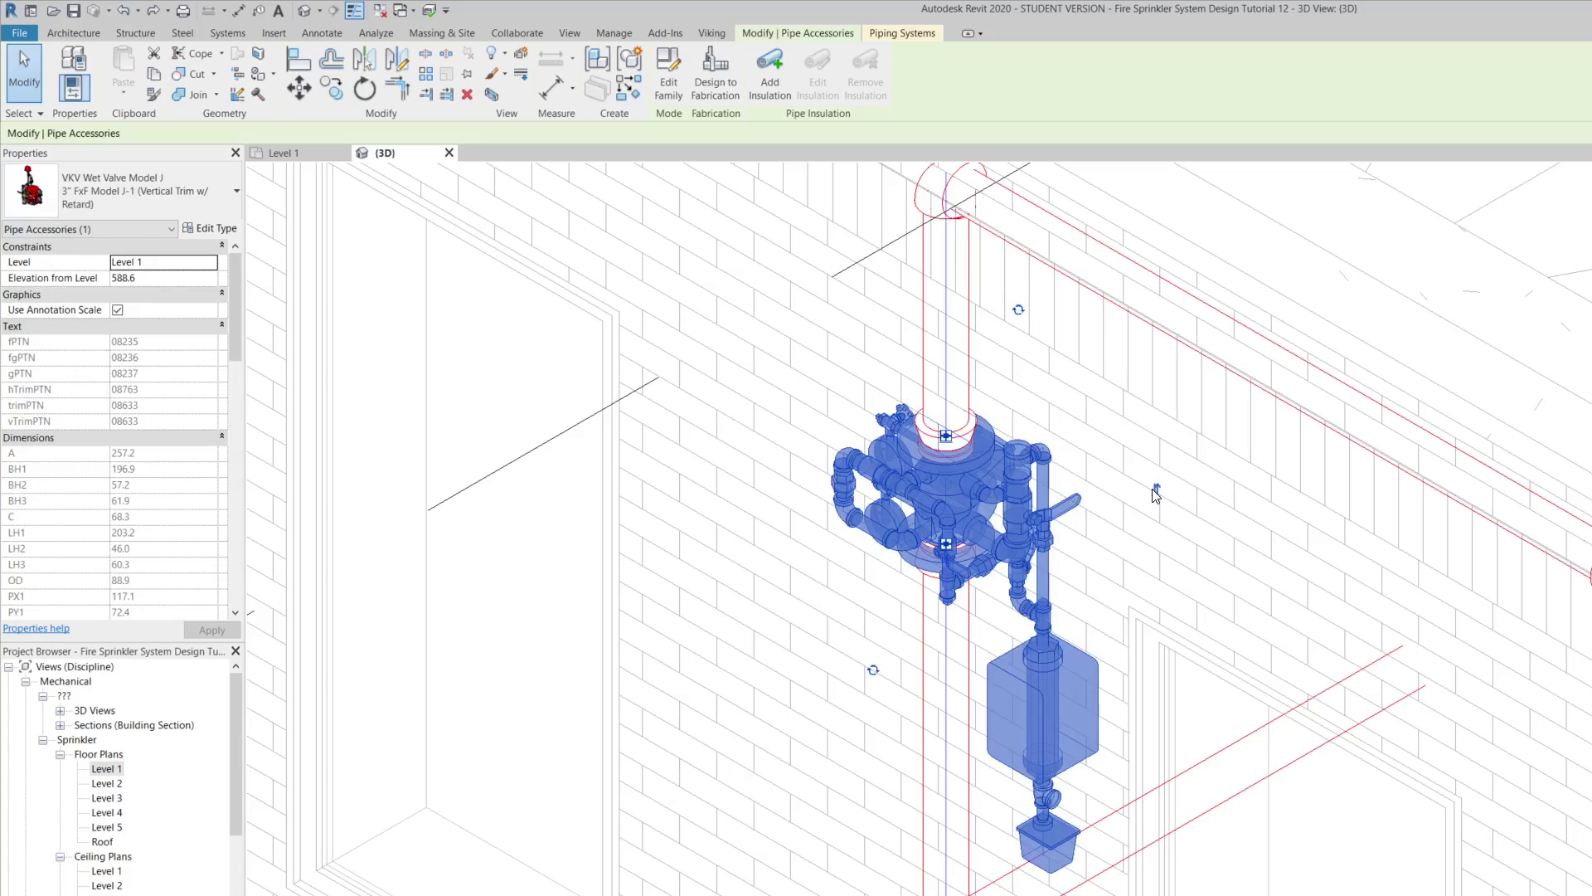
pyautogui.click(1157, 492)
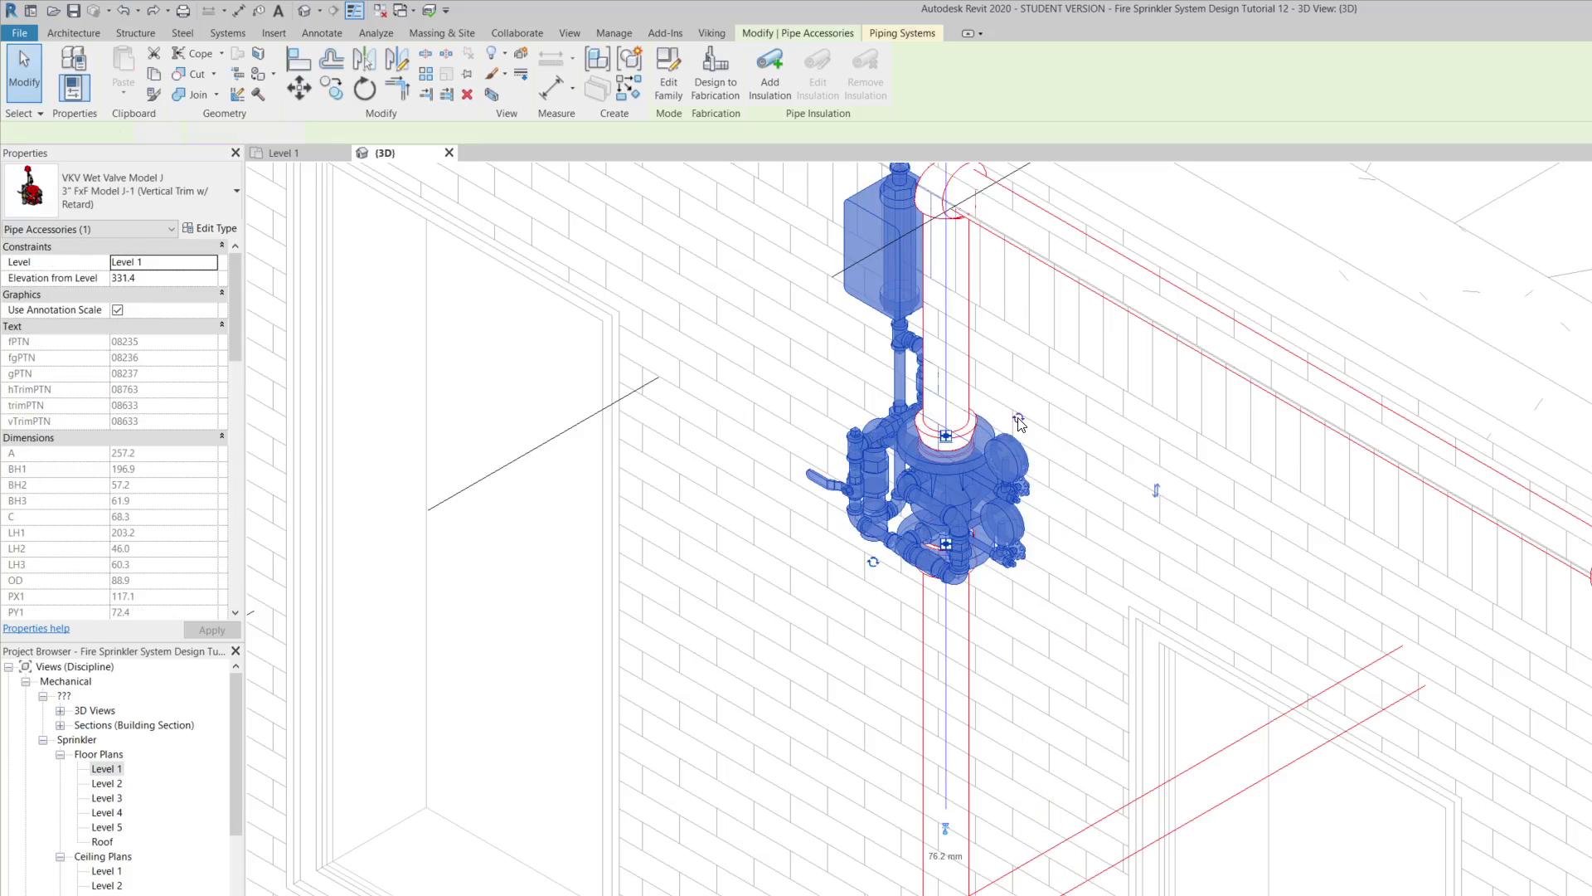
pyautogui.click(1019, 419)
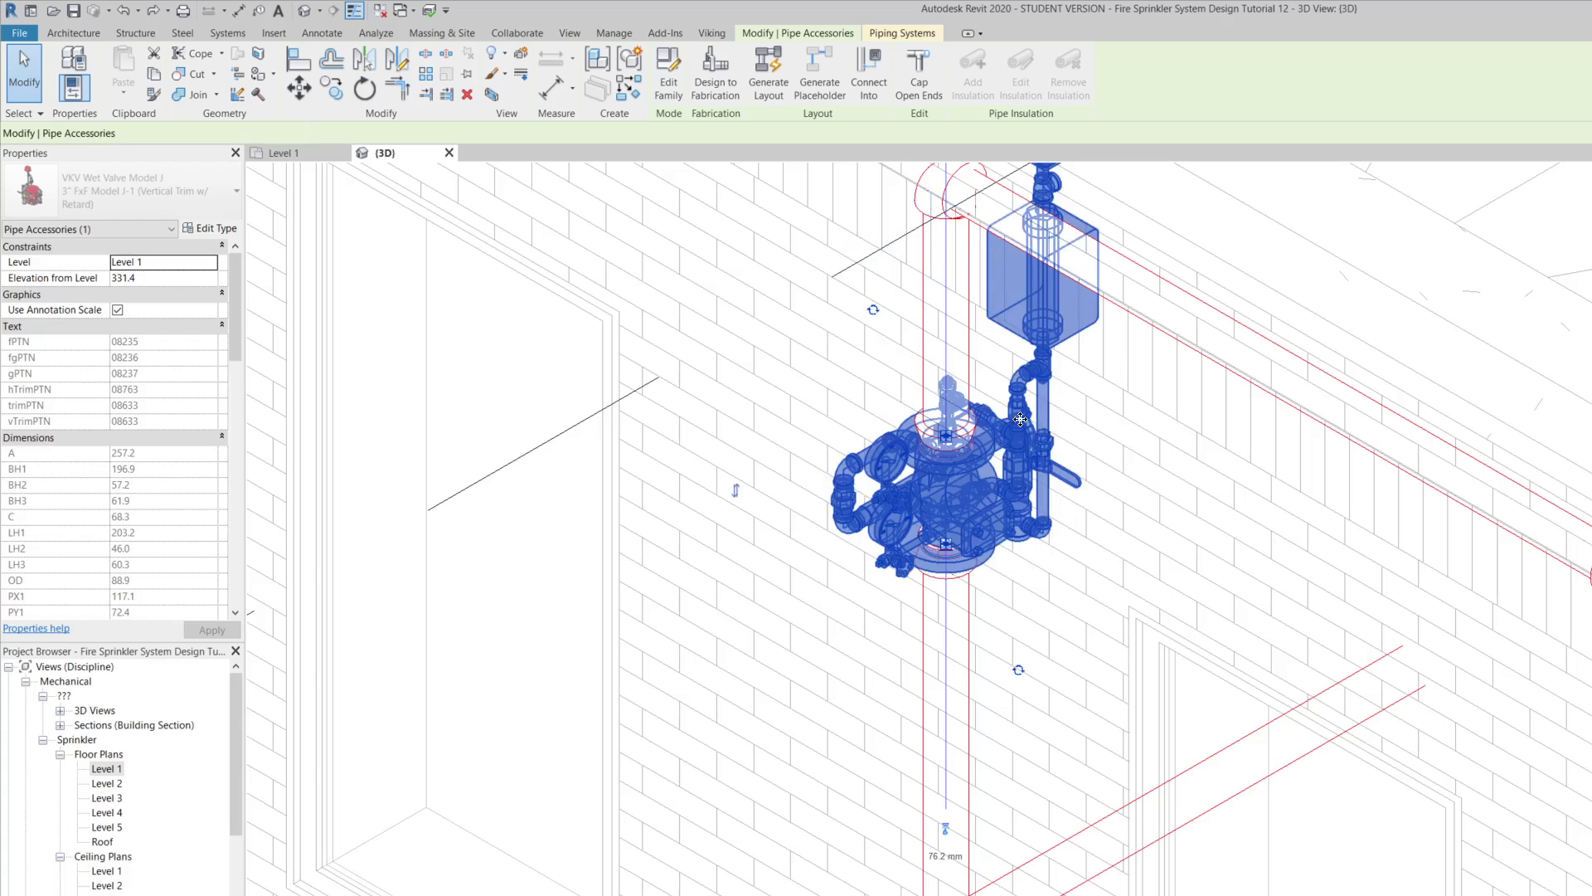
pyautogui.click(1133, 540)
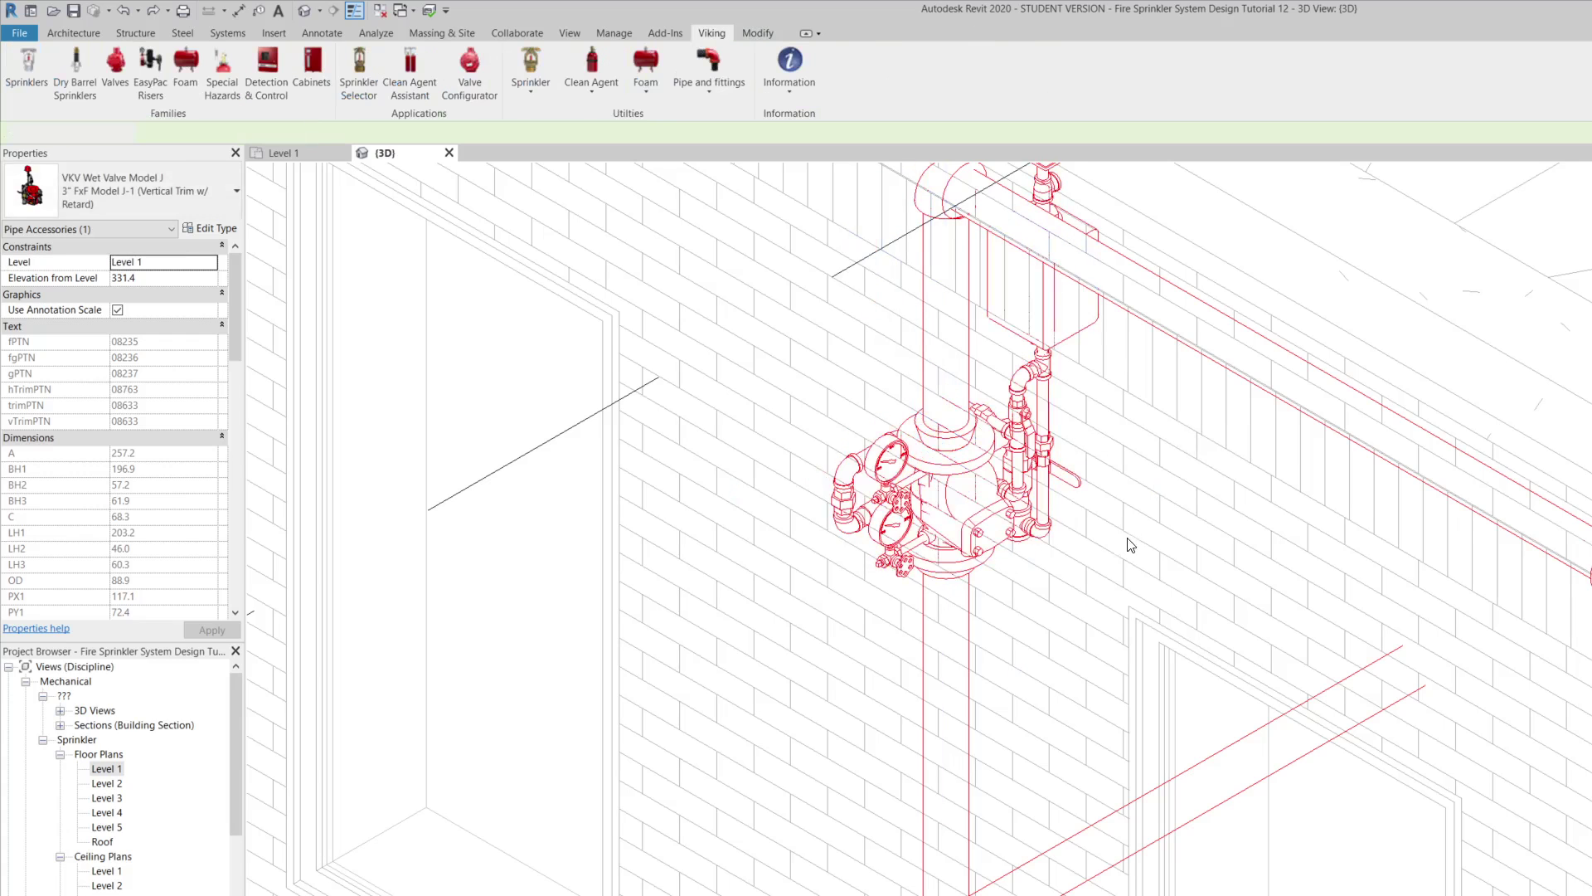
# Step: Nudge the wet valve slightly sideways twice and undo the last nudge
pyautogui.click(960, 541)
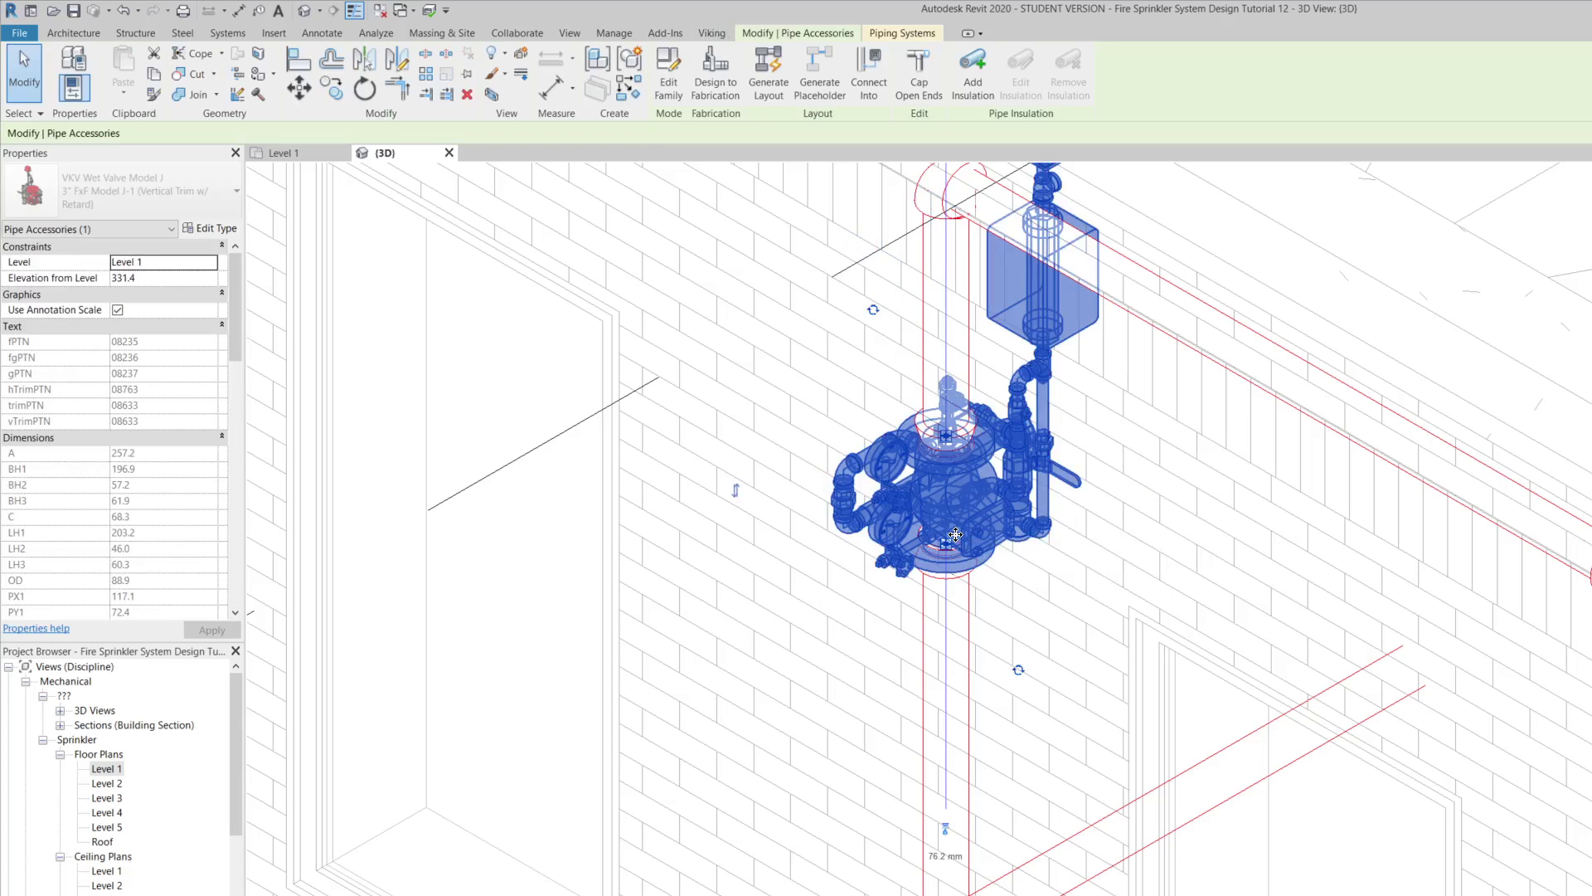
pyautogui.press('Left')
pyautogui.press('Left')
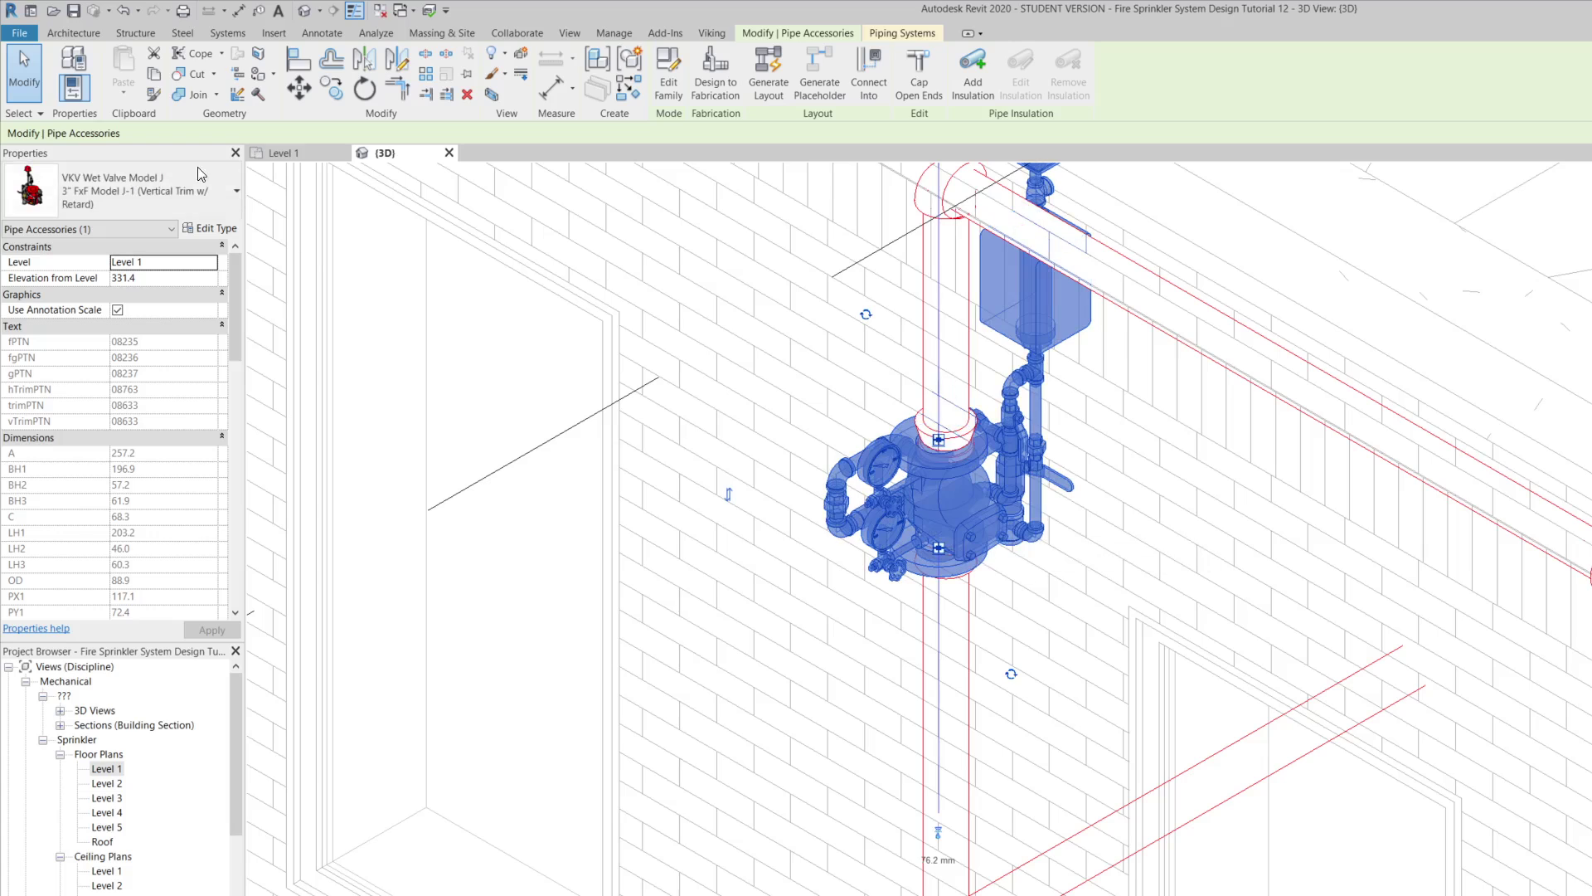
pyautogui.click(122, 14)
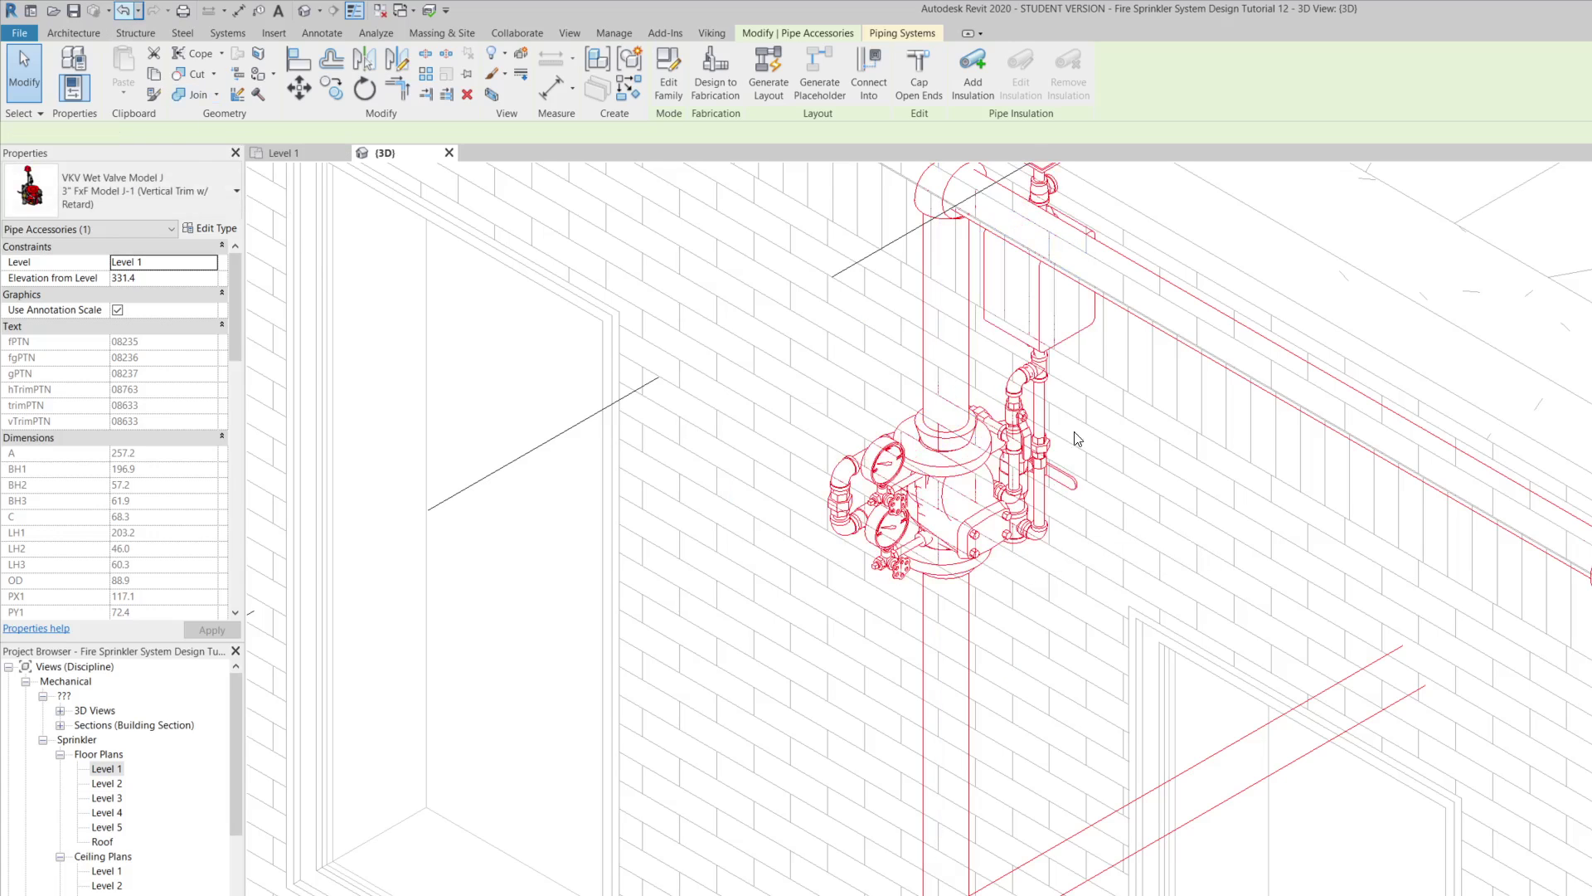
# Step: Try to move the wet valve down along the riser away from its end fittings, and undo the move
pyautogui.click(954, 541)
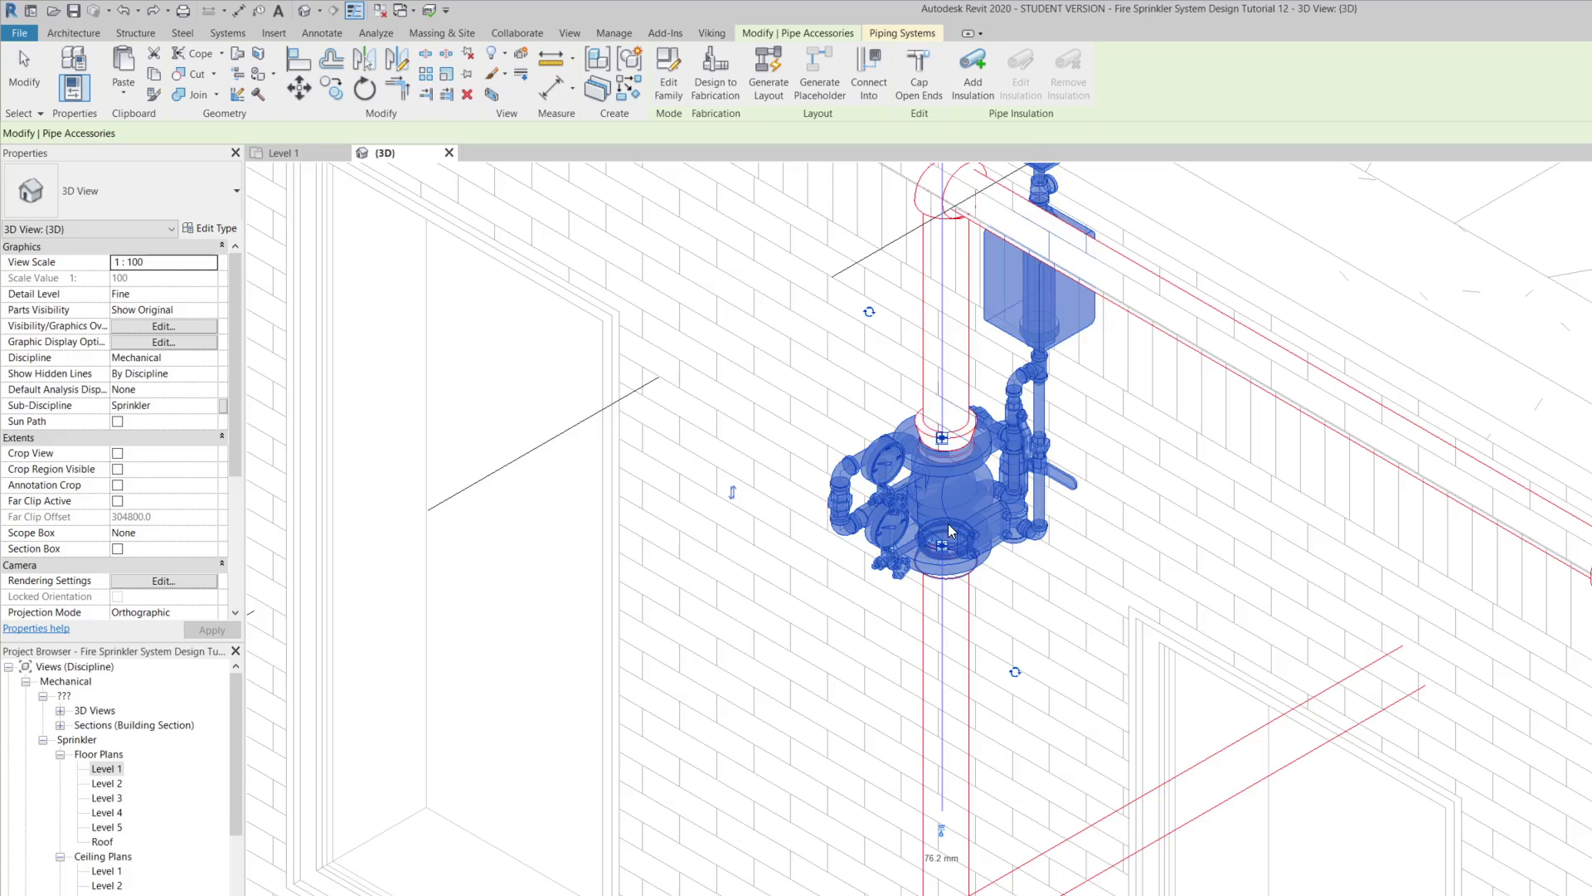
pyautogui.click(951, 539)
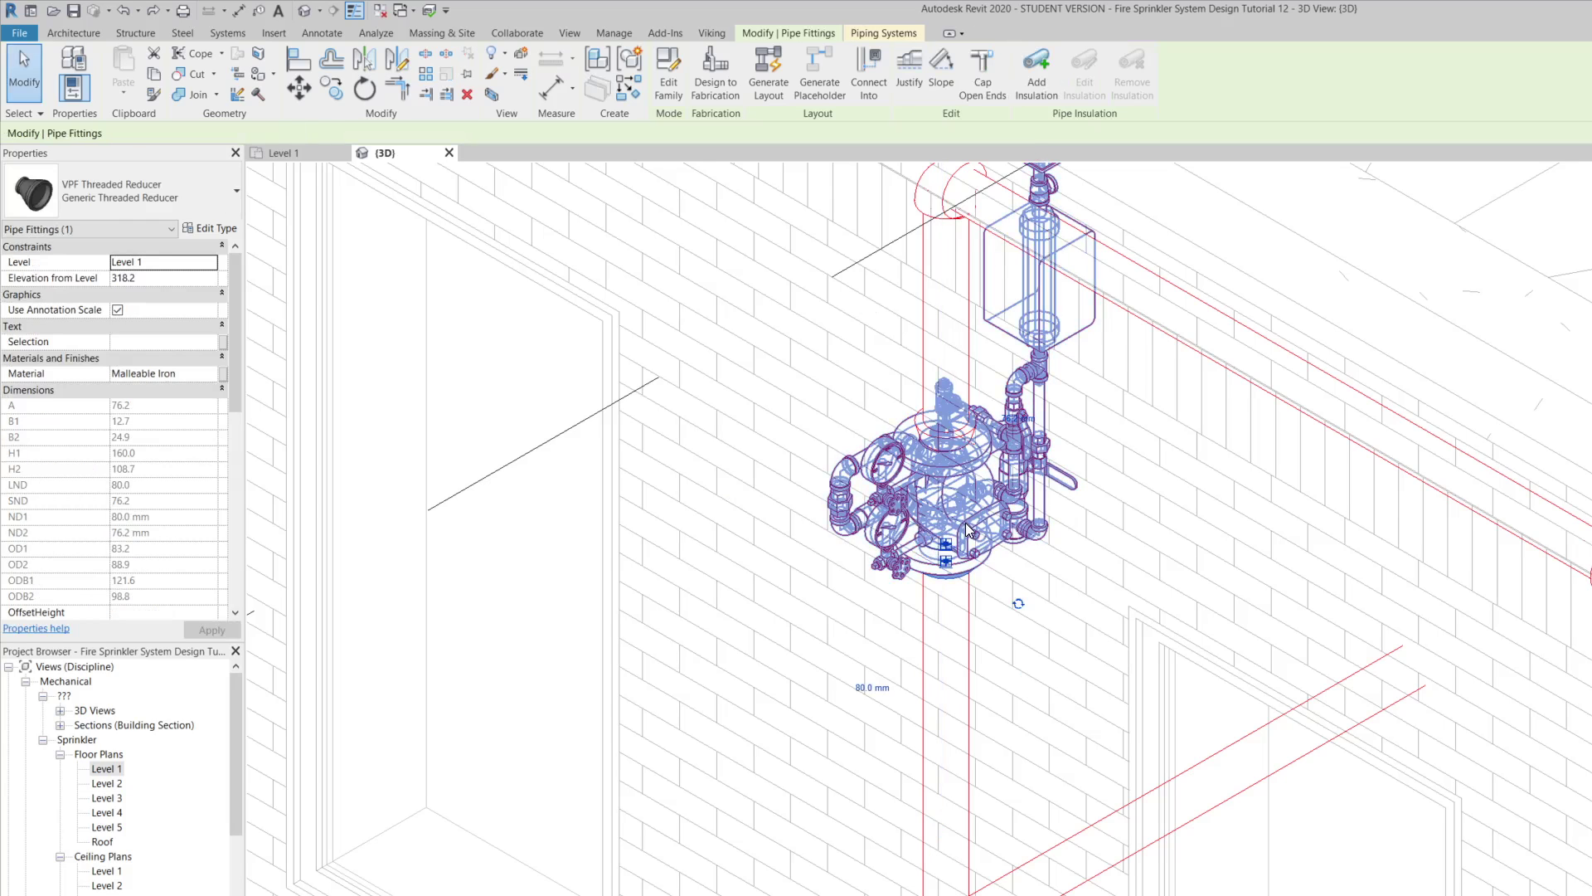
pyautogui.click(960, 528)
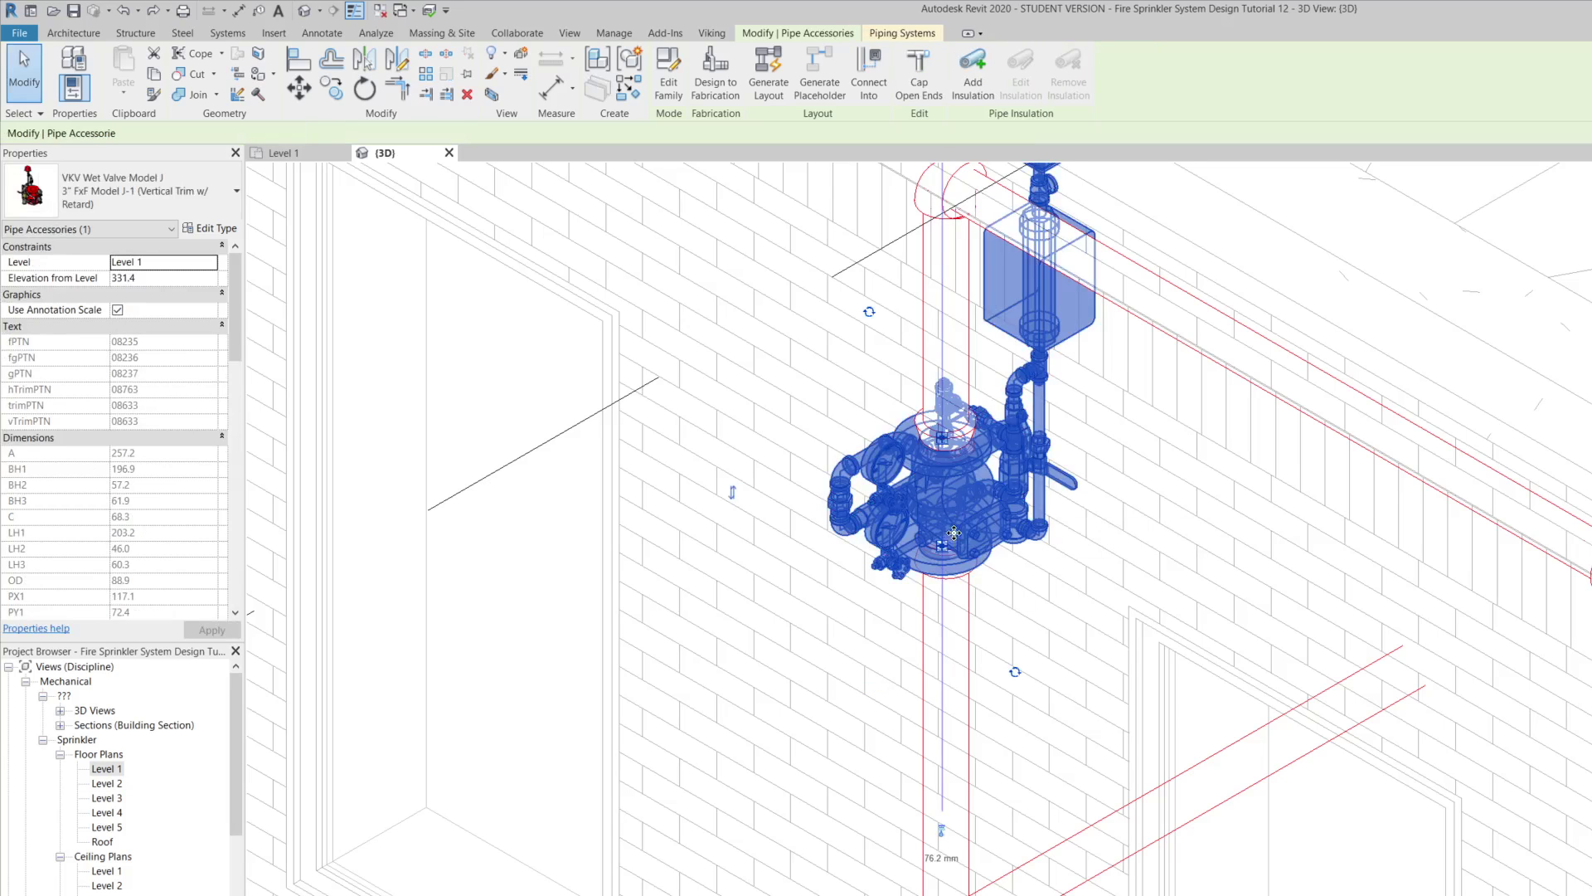
pyautogui.moveTo(958, 570); pyautogui.dragTo(972, 695)
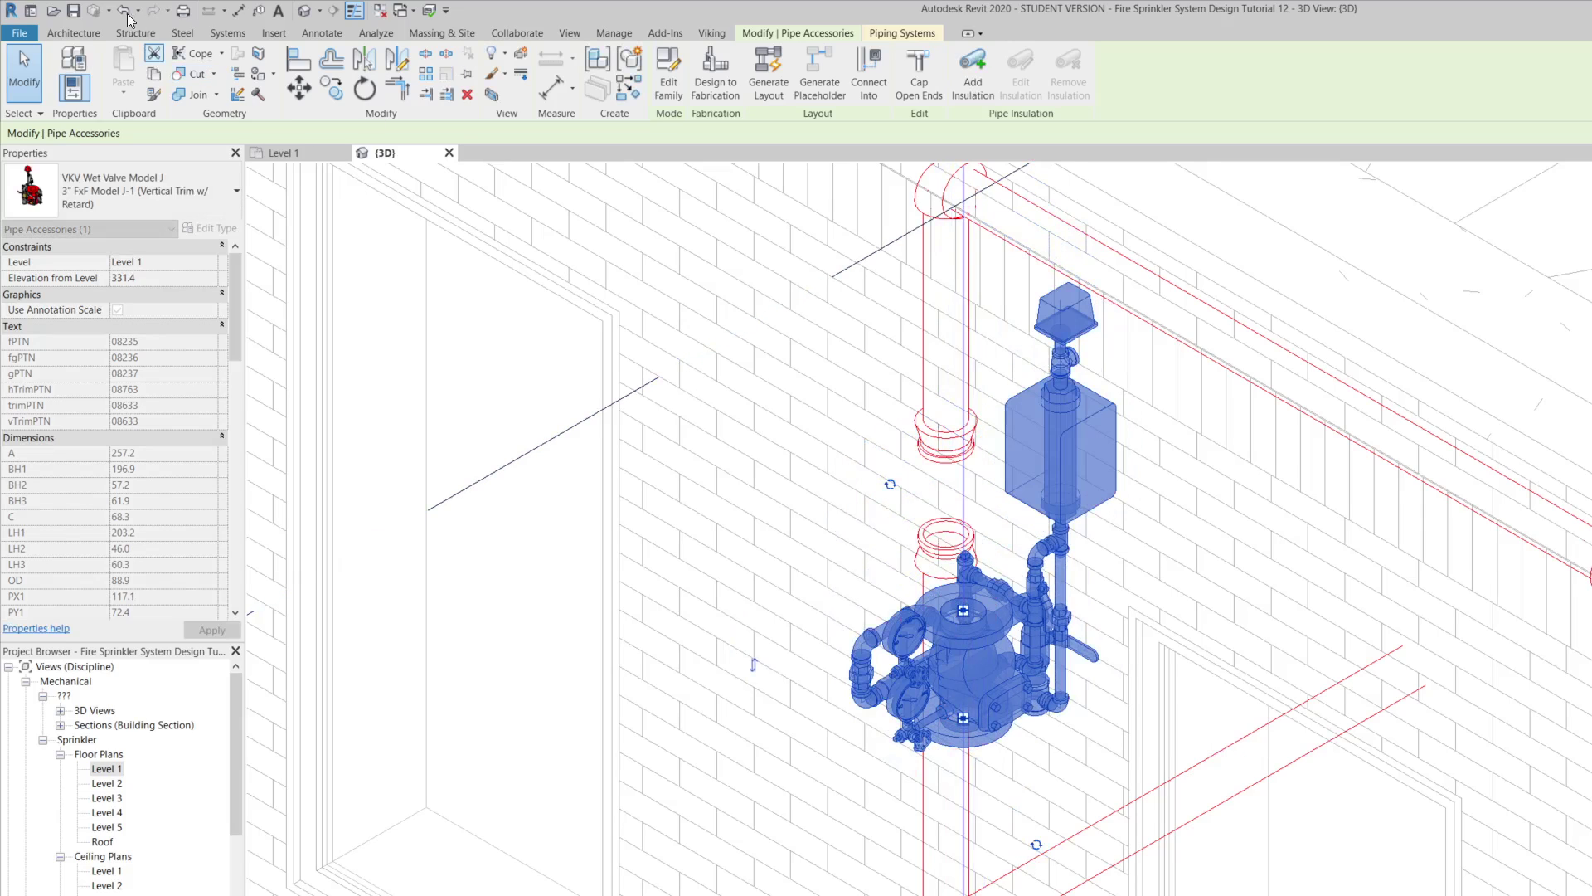
pyautogui.click(125, 12)
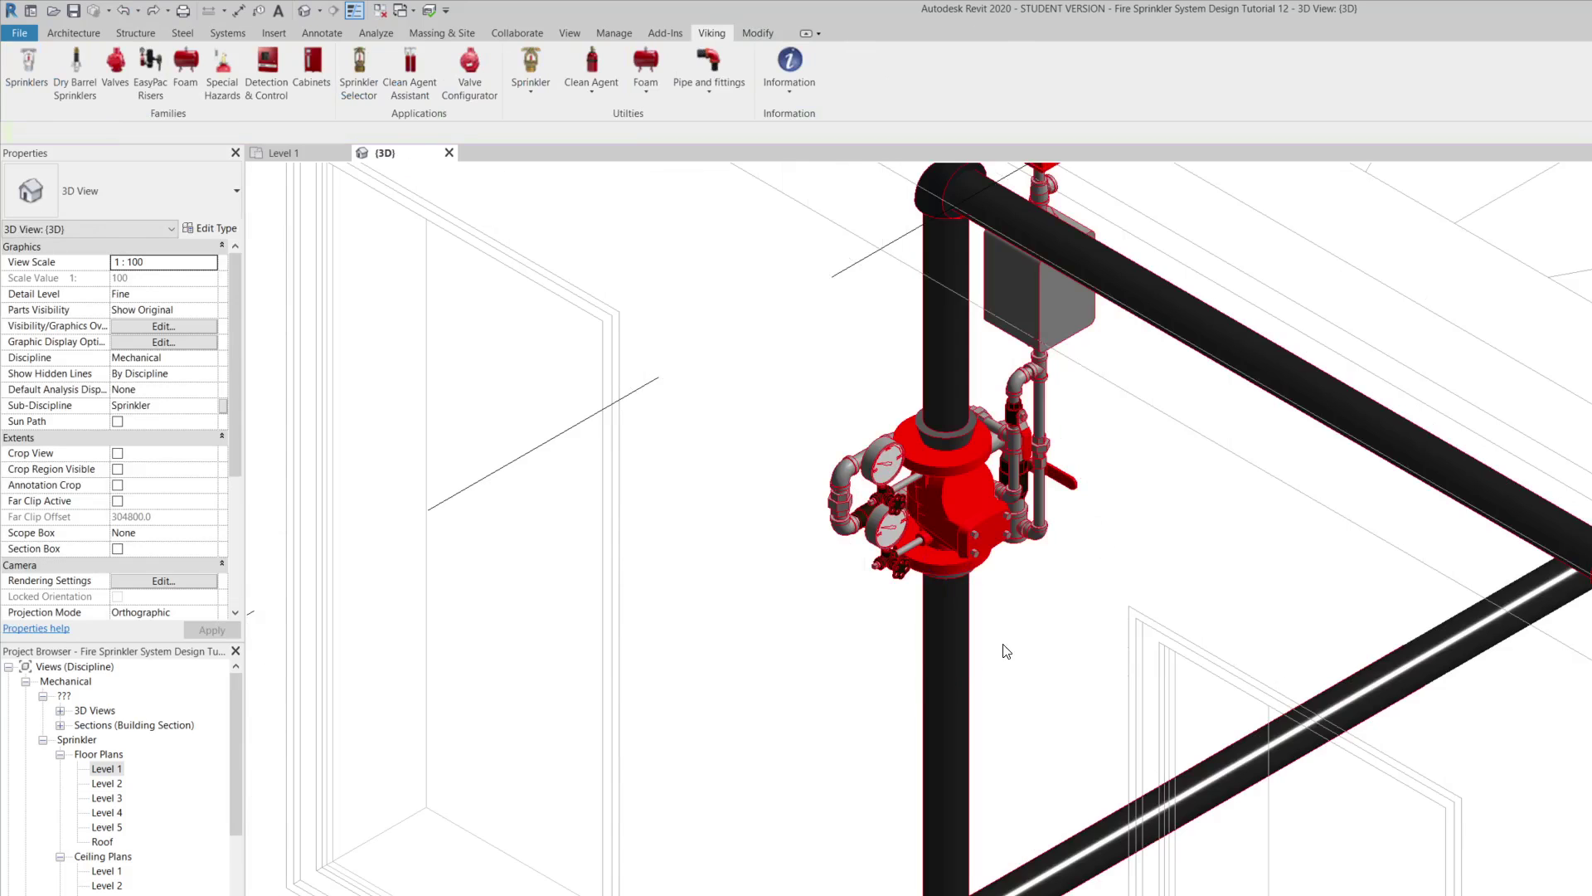
# Step: Try shifting the wet valve sideways off the riser's axis while viewing it up close, and undo the shift
pyautogui.scroll(3, 970, 695)
pyautogui.scroll(-2, 976, 648)
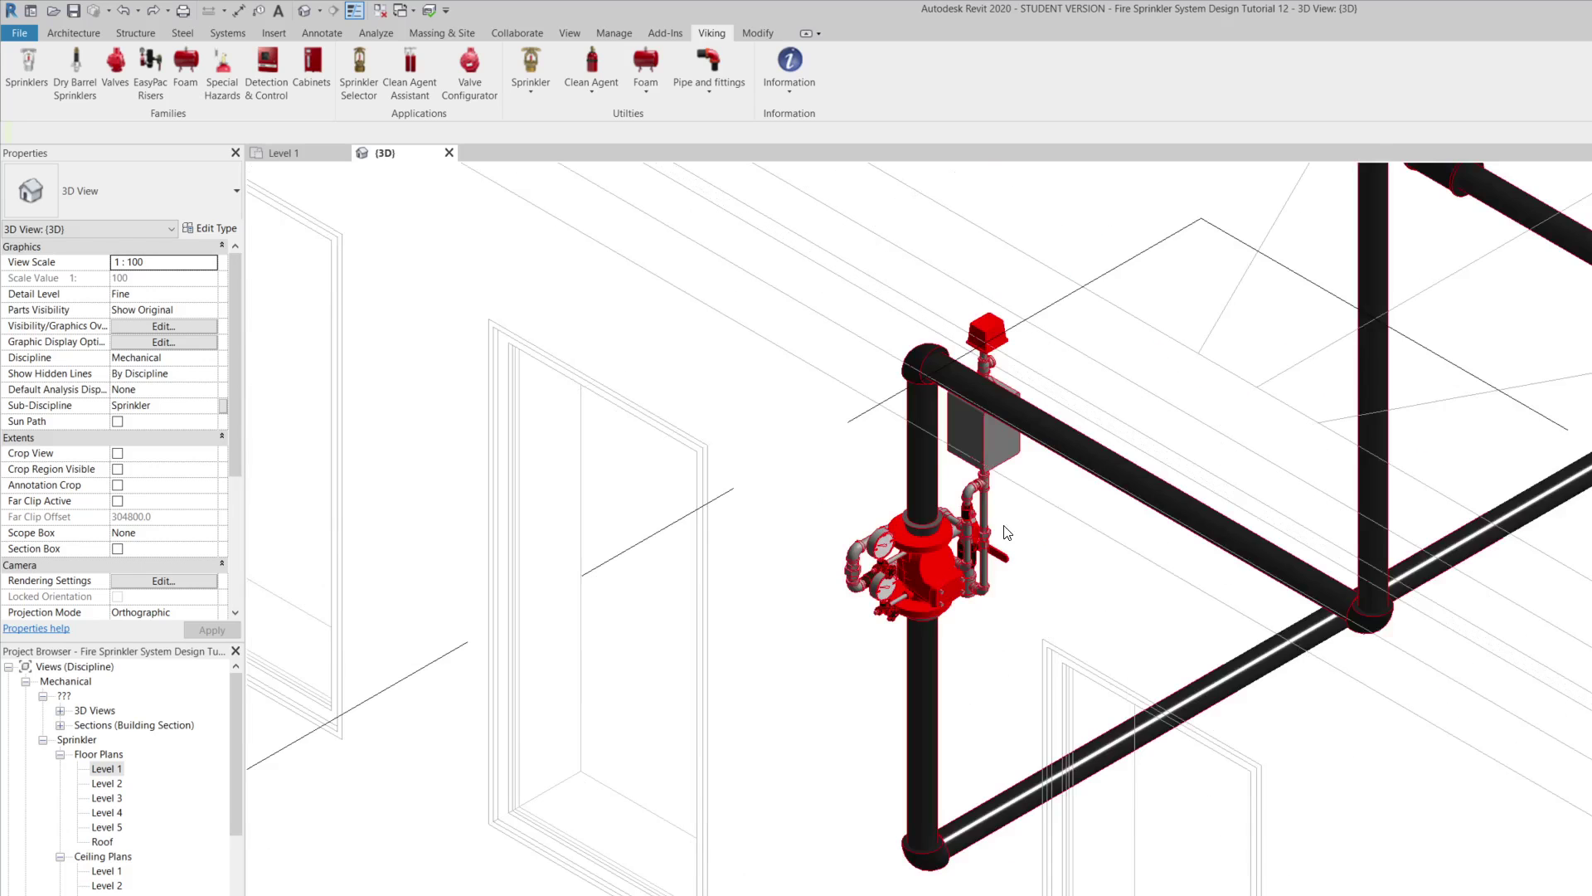
pyautogui.scroll(3, 972, 537)
pyautogui.scroll(1, 972, 530)
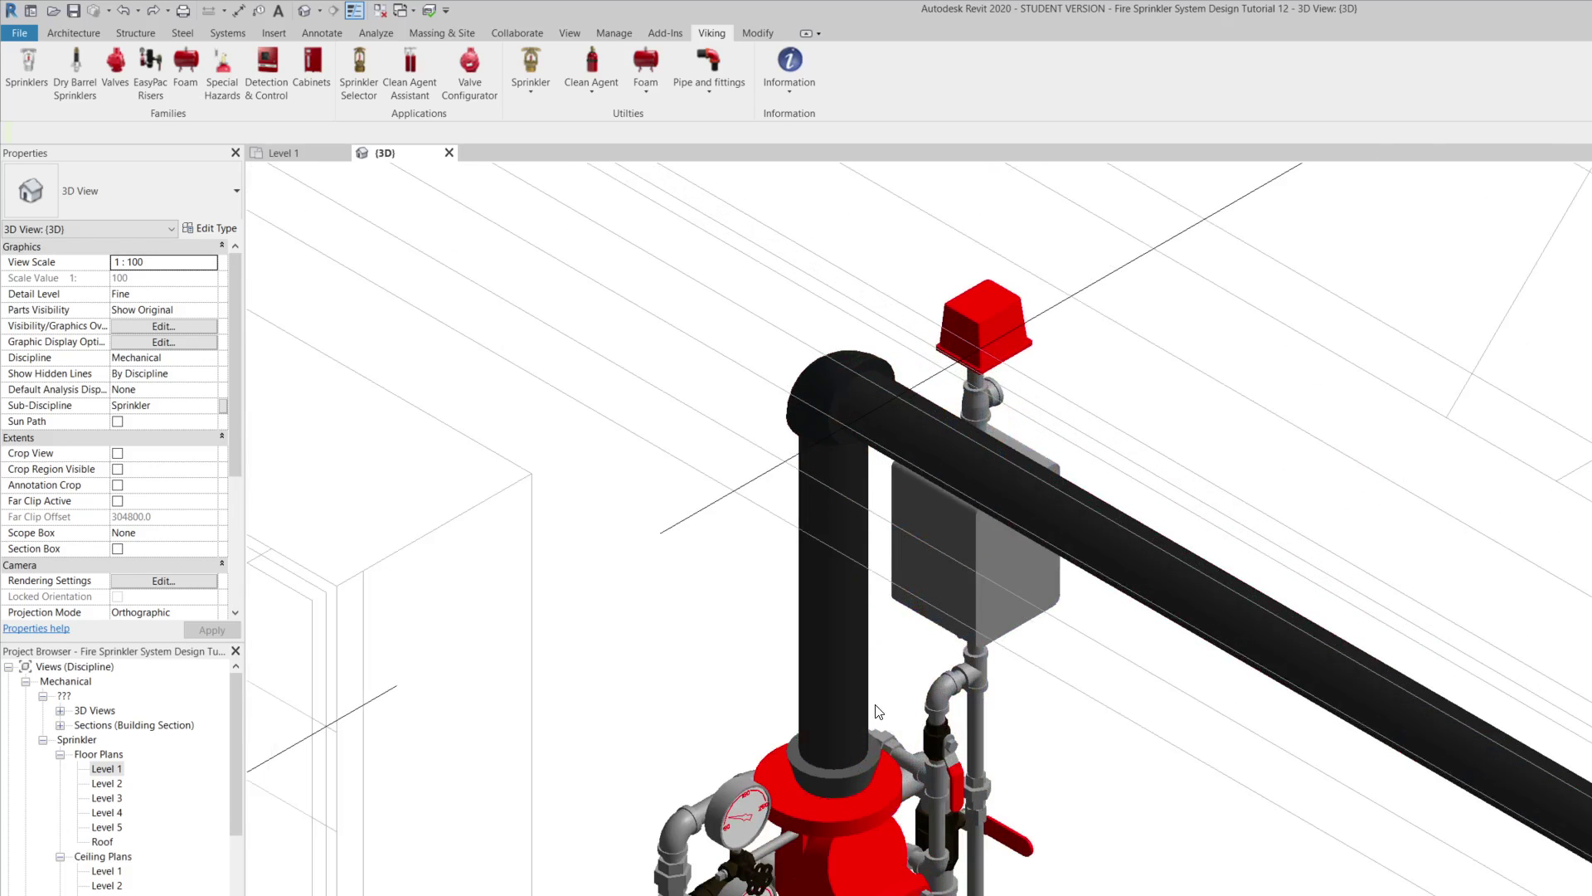
pyautogui.click(842, 830)
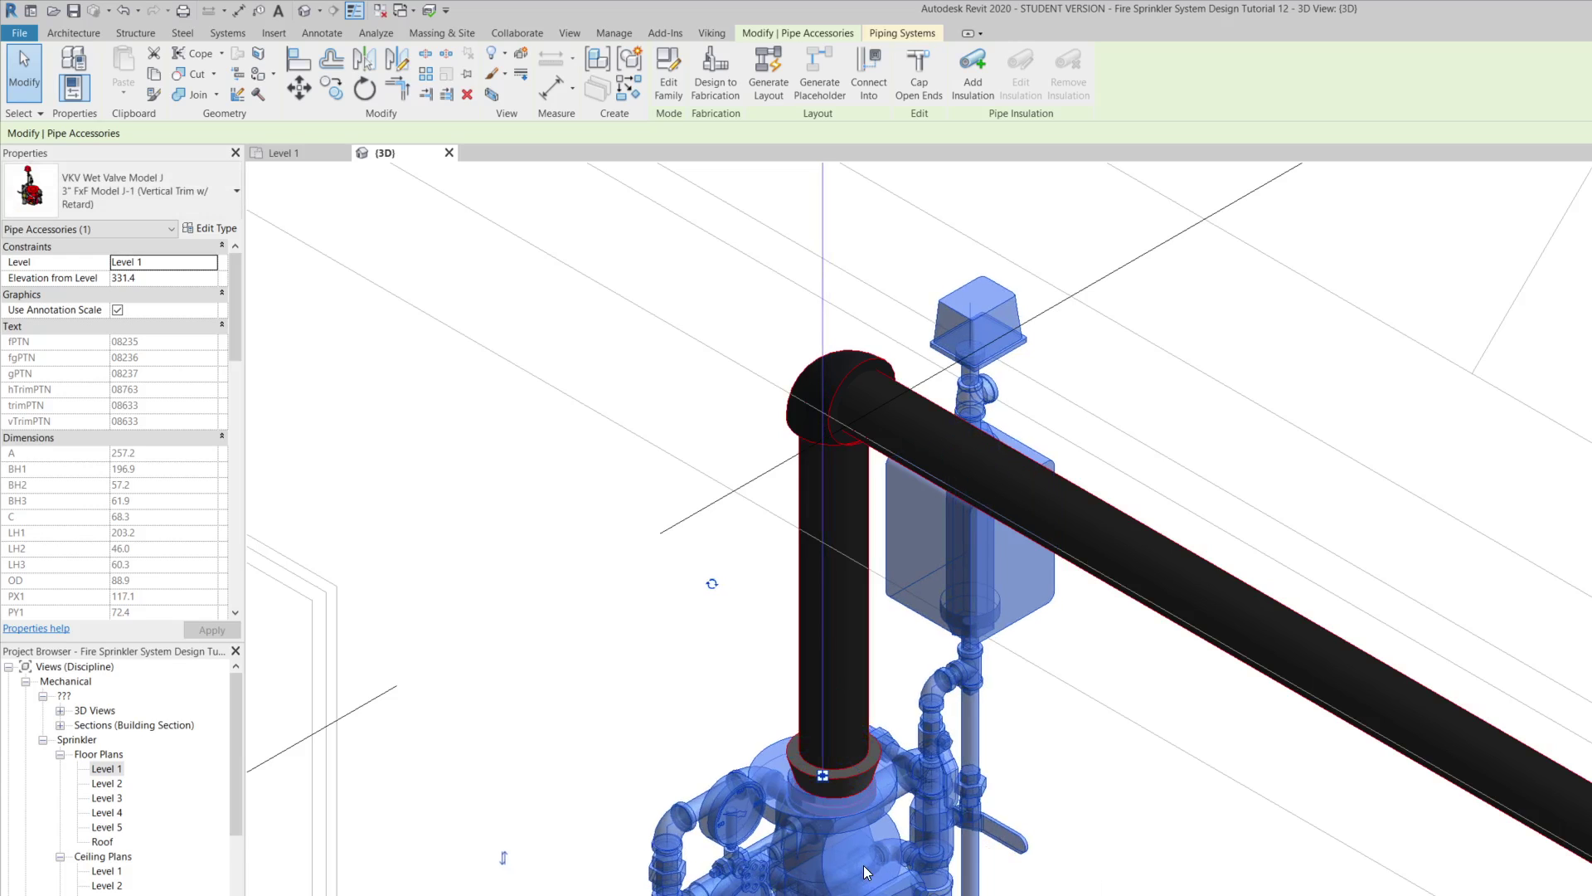
pyautogui.click(123, 12)
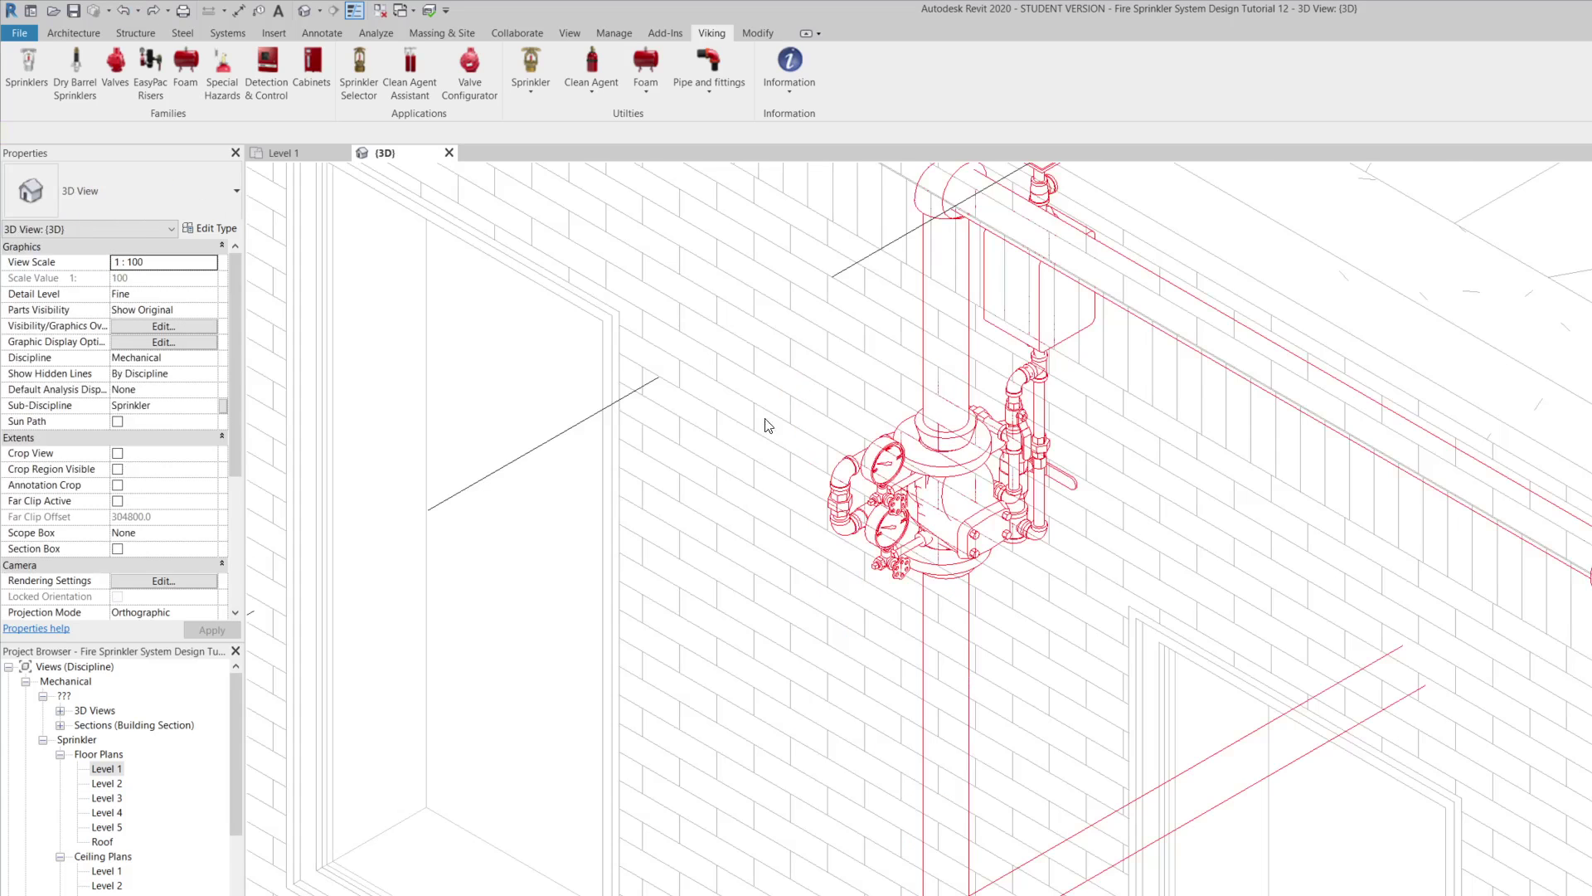
pyautogui.scroll(5, 921, 774)
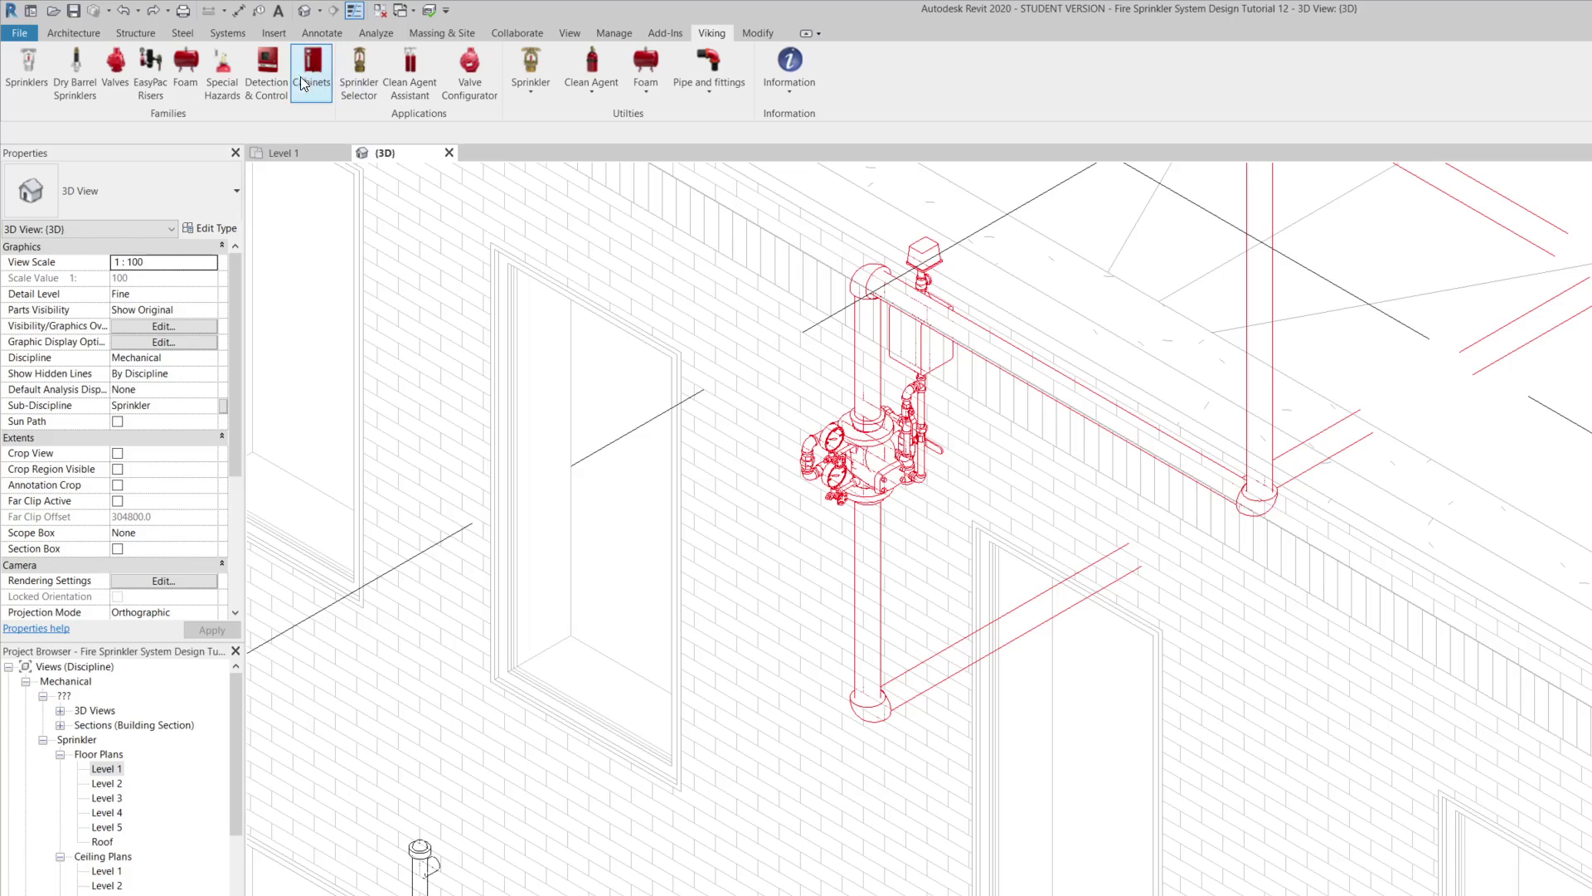
pyautogui.click(281, 68)
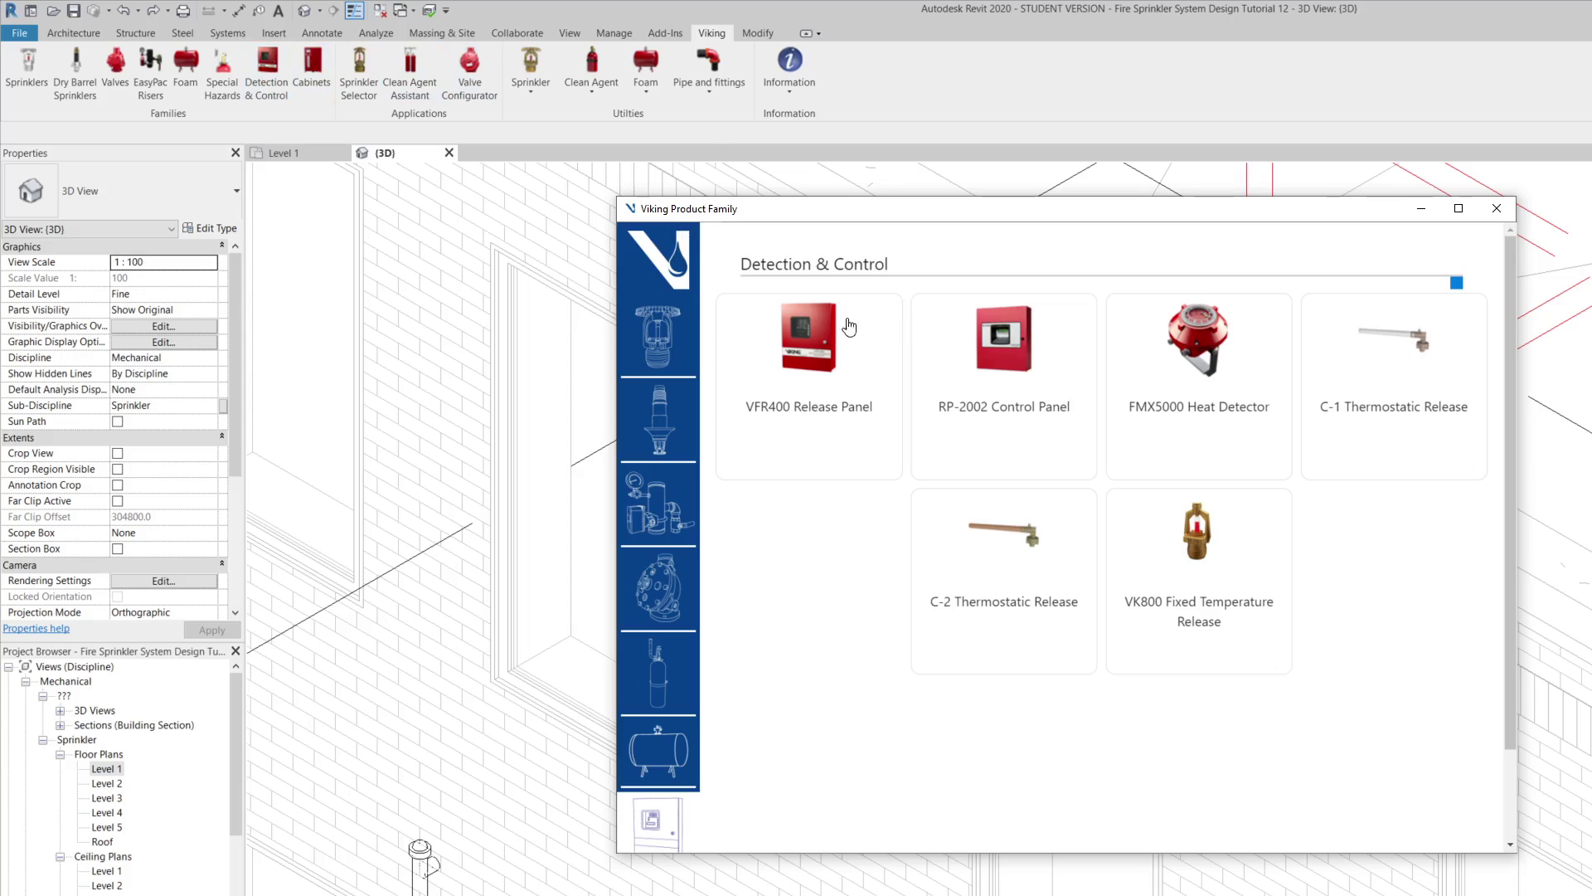
pyautogui.click(1008, 347)
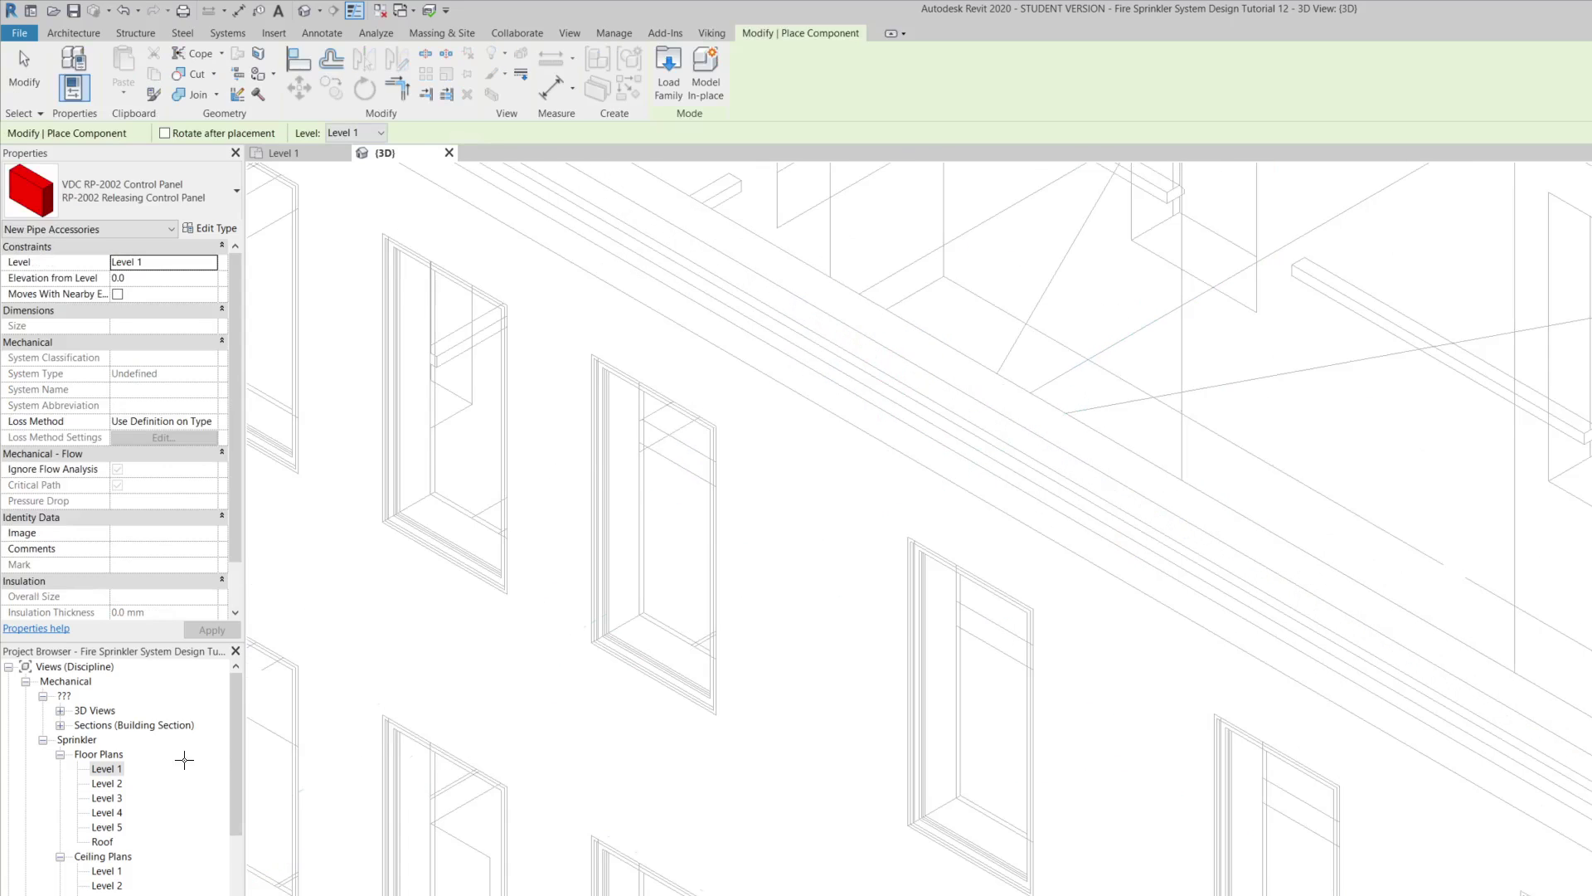
# Step: Open the Level 1 sprinkler floor plan and load the RP-2002 Control Panel from Viking's Detection & Control families
pyautogui.click(104, 769)
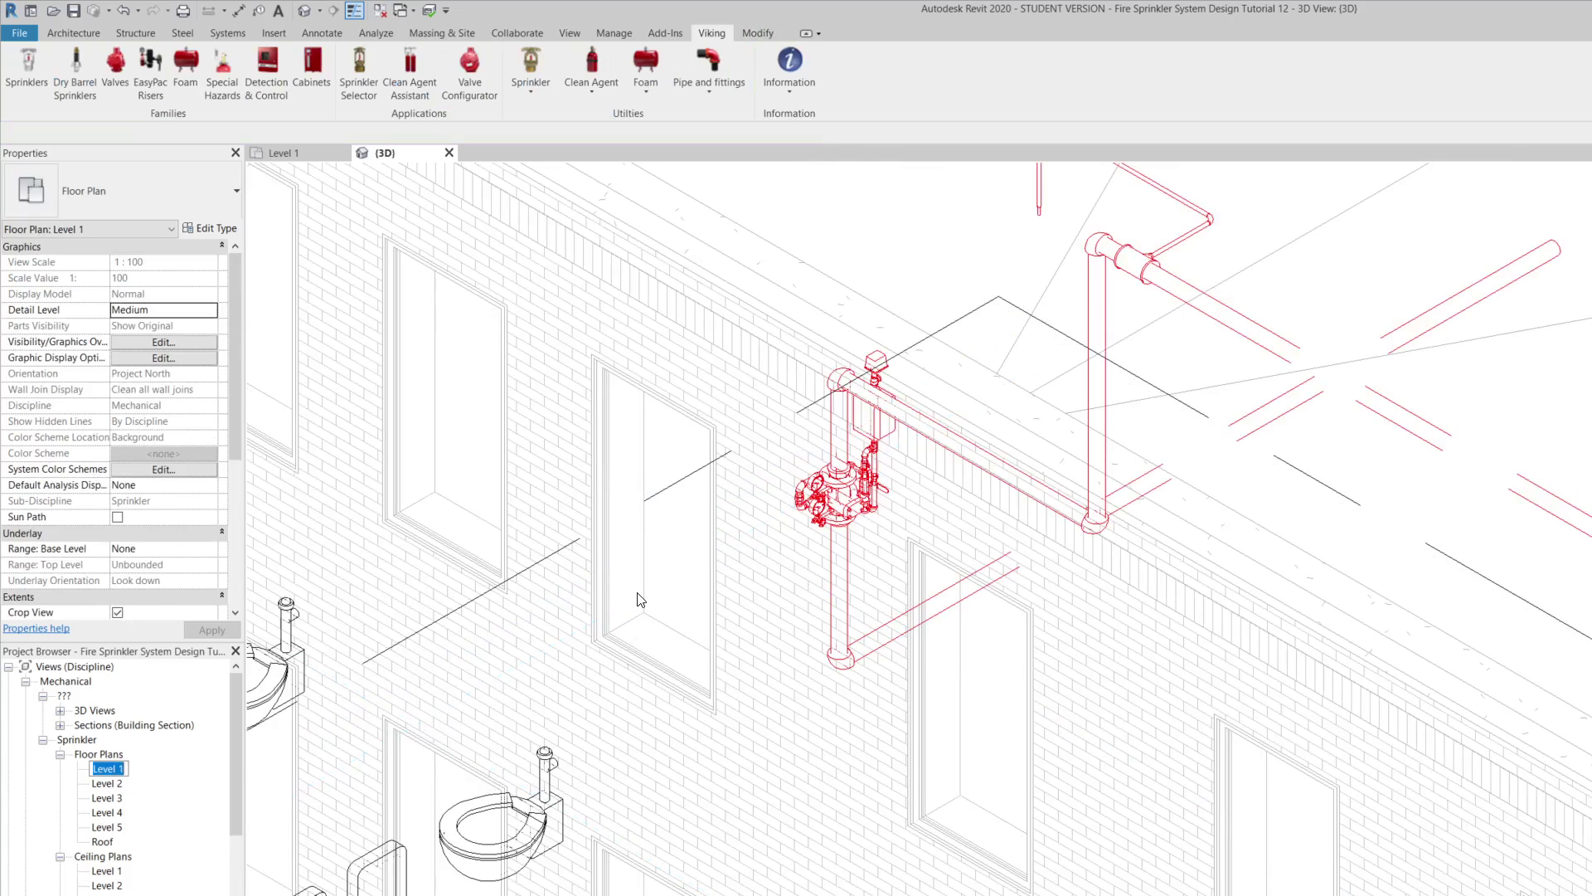
pyautogui.click(113, 770)
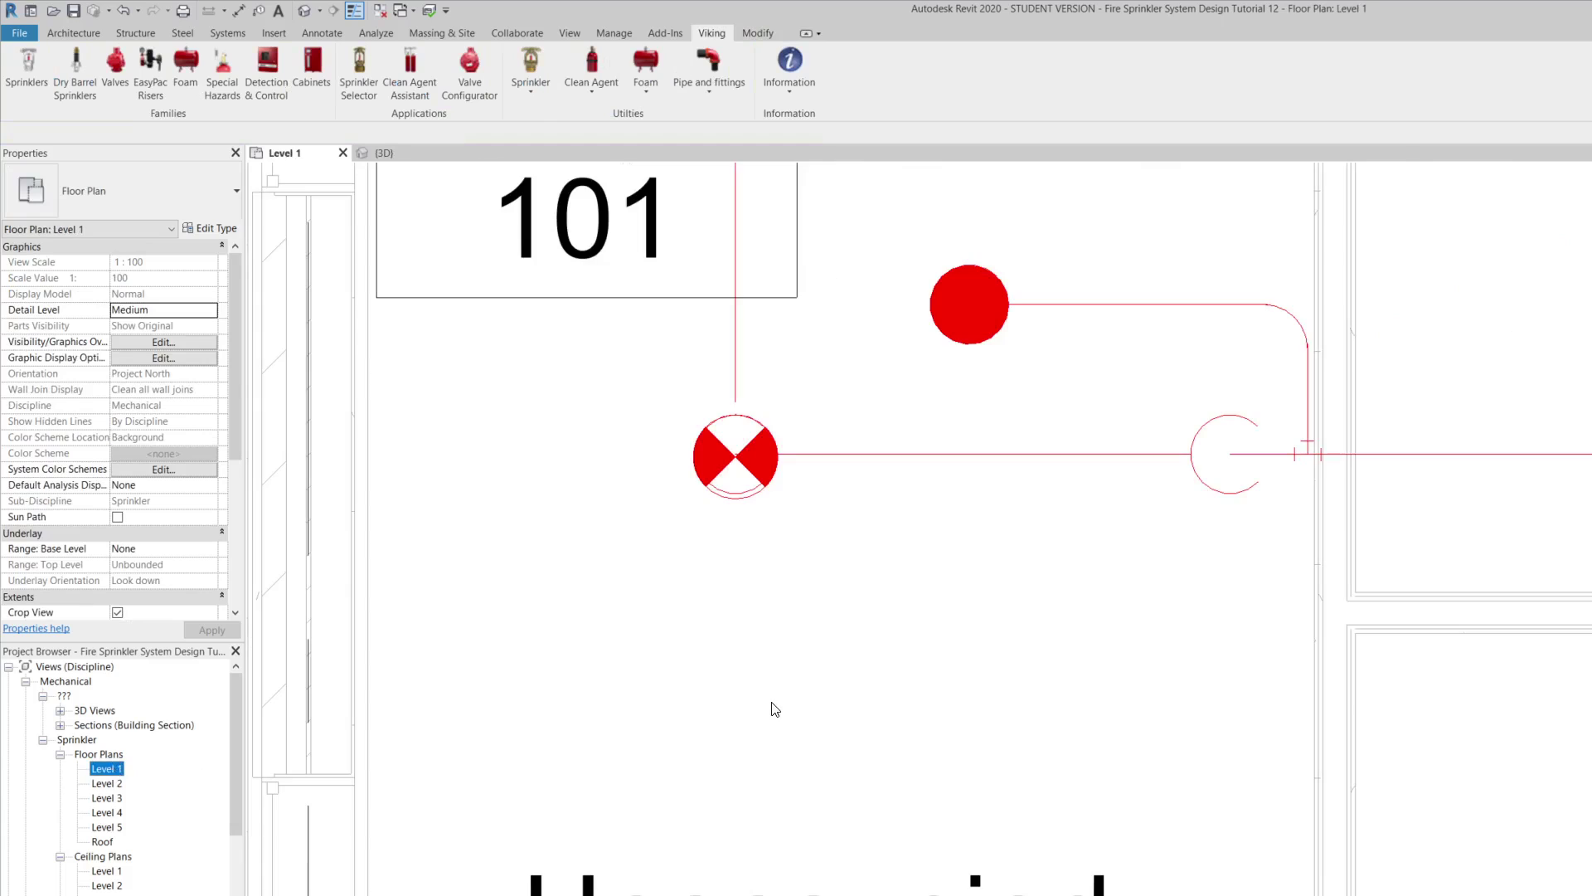
pyautogui.scroll(-3, 809, 679)
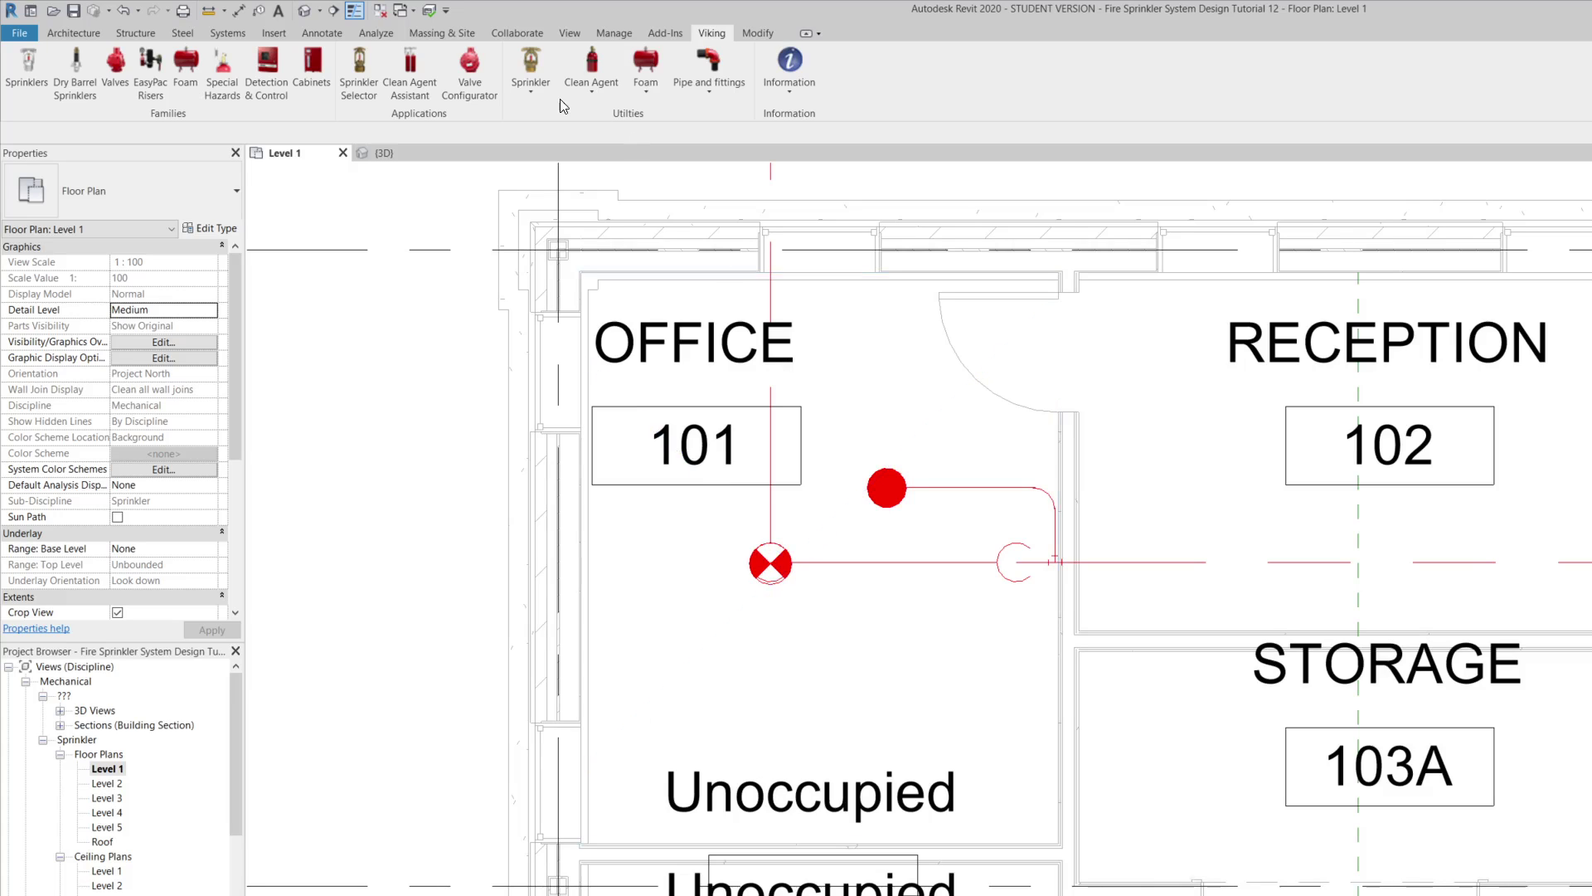
pyautogui.click(272, 66)
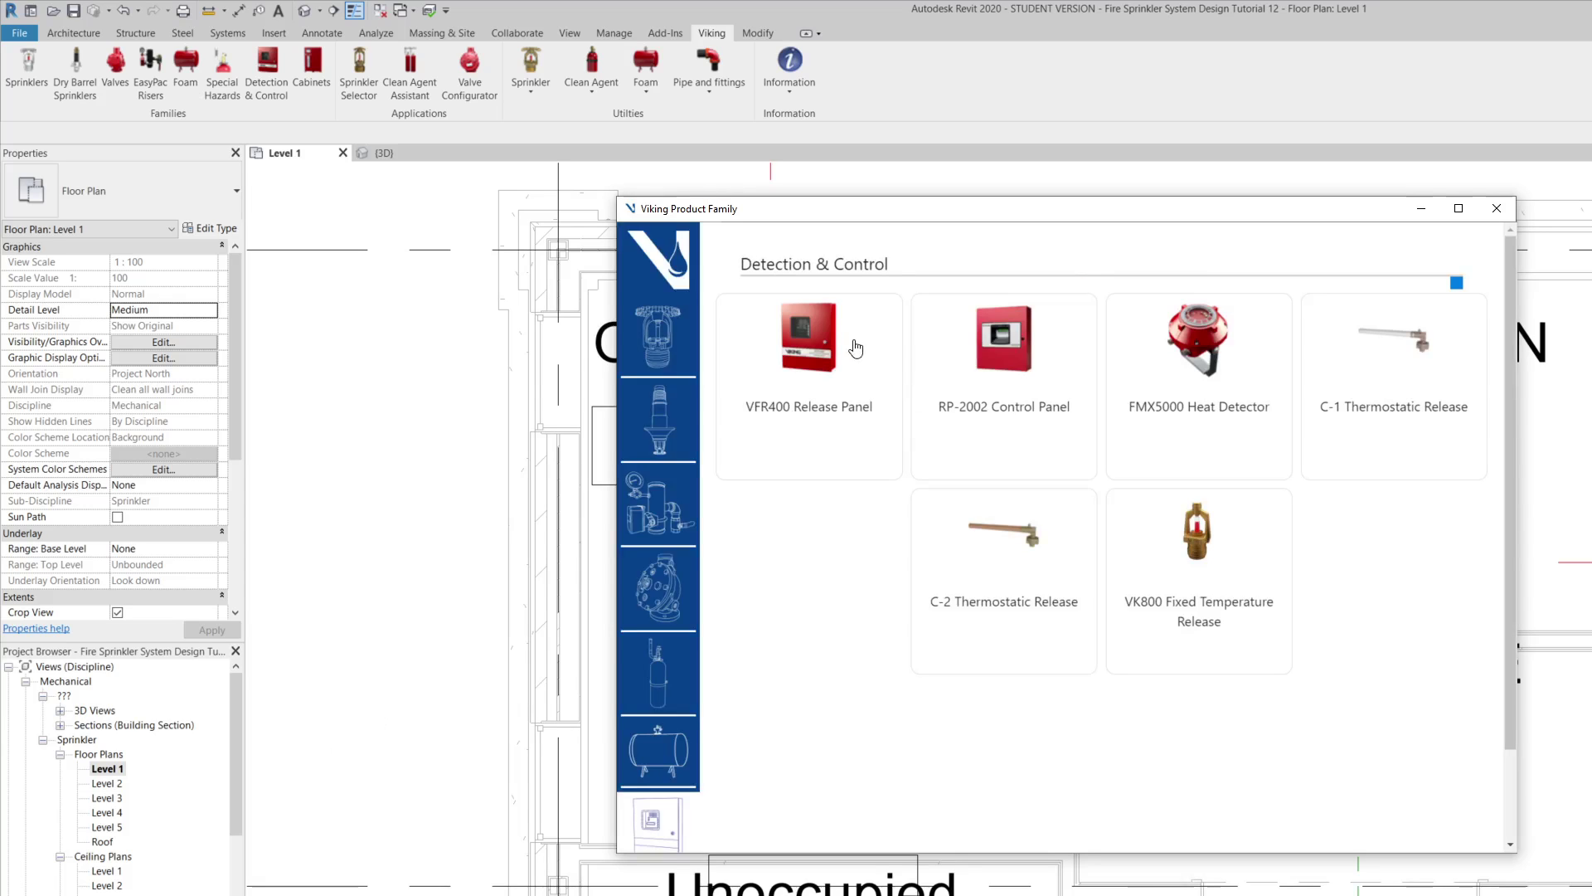
pyautogui.click(1001, 333)
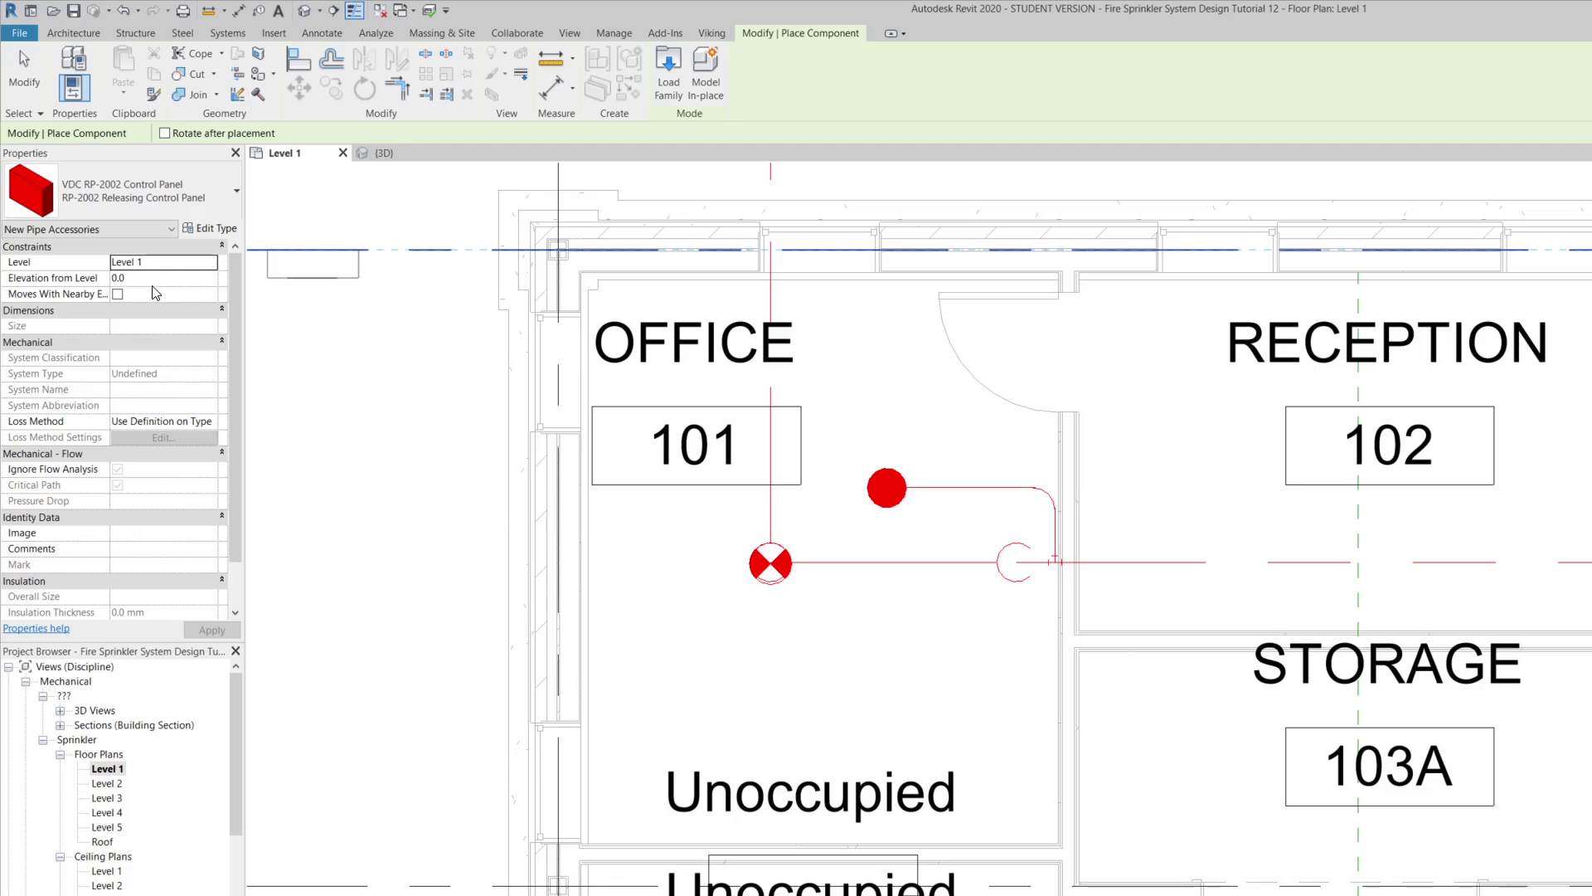
# Step: Set the control panel's elevation from Level 1 to 1600 and place it against the exterior wall above the OFFICE 101 label
pyautogui.click(148, 277)
pyautogui.write('160')
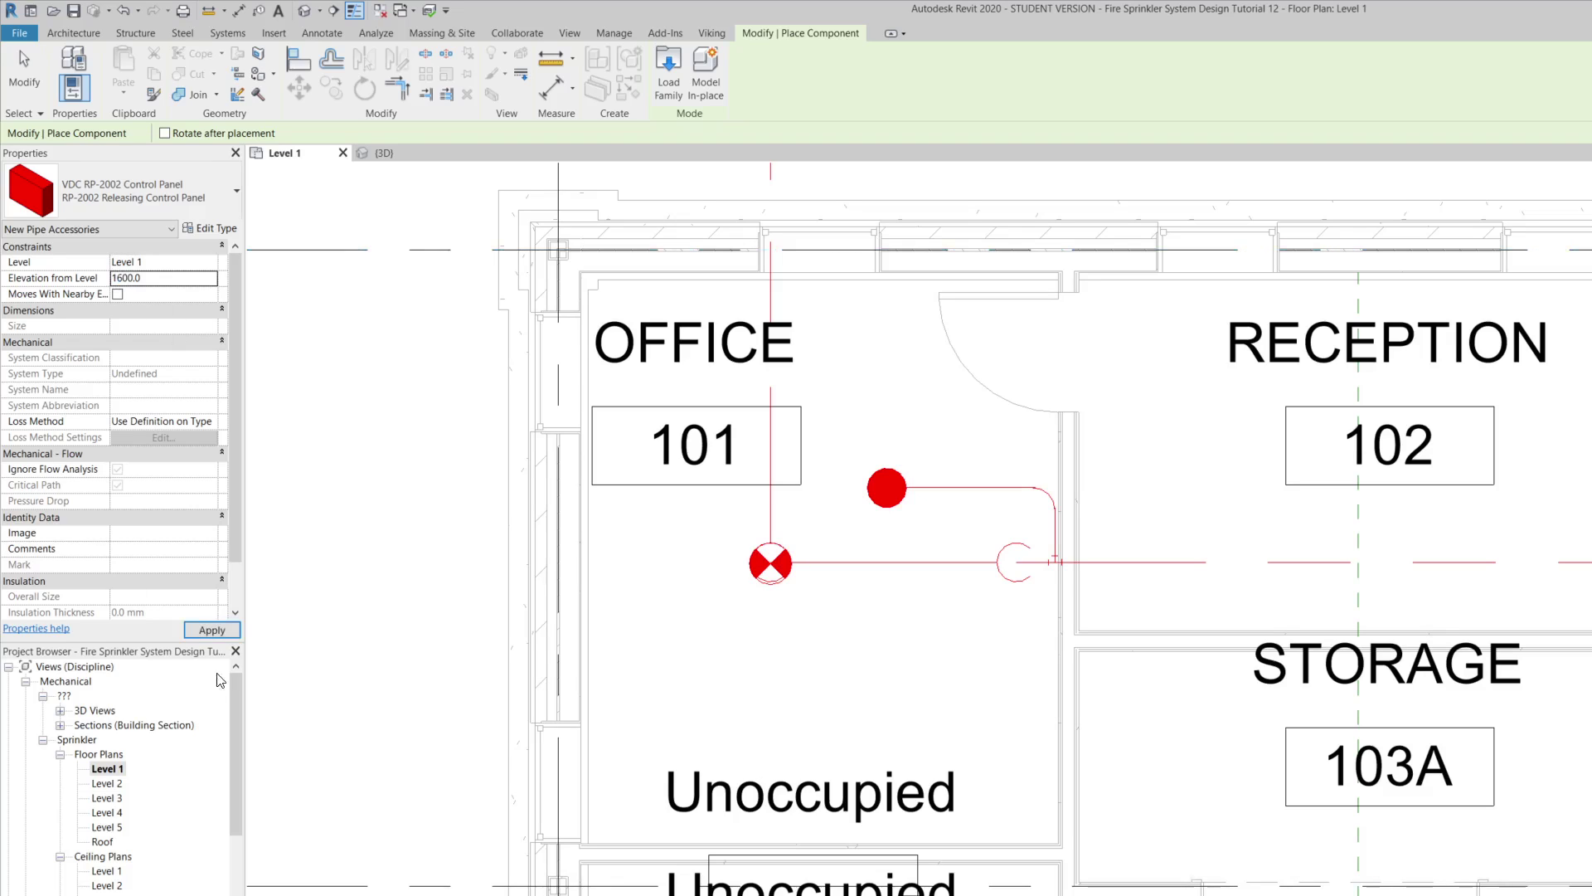
pyautogui.click(211, 630)
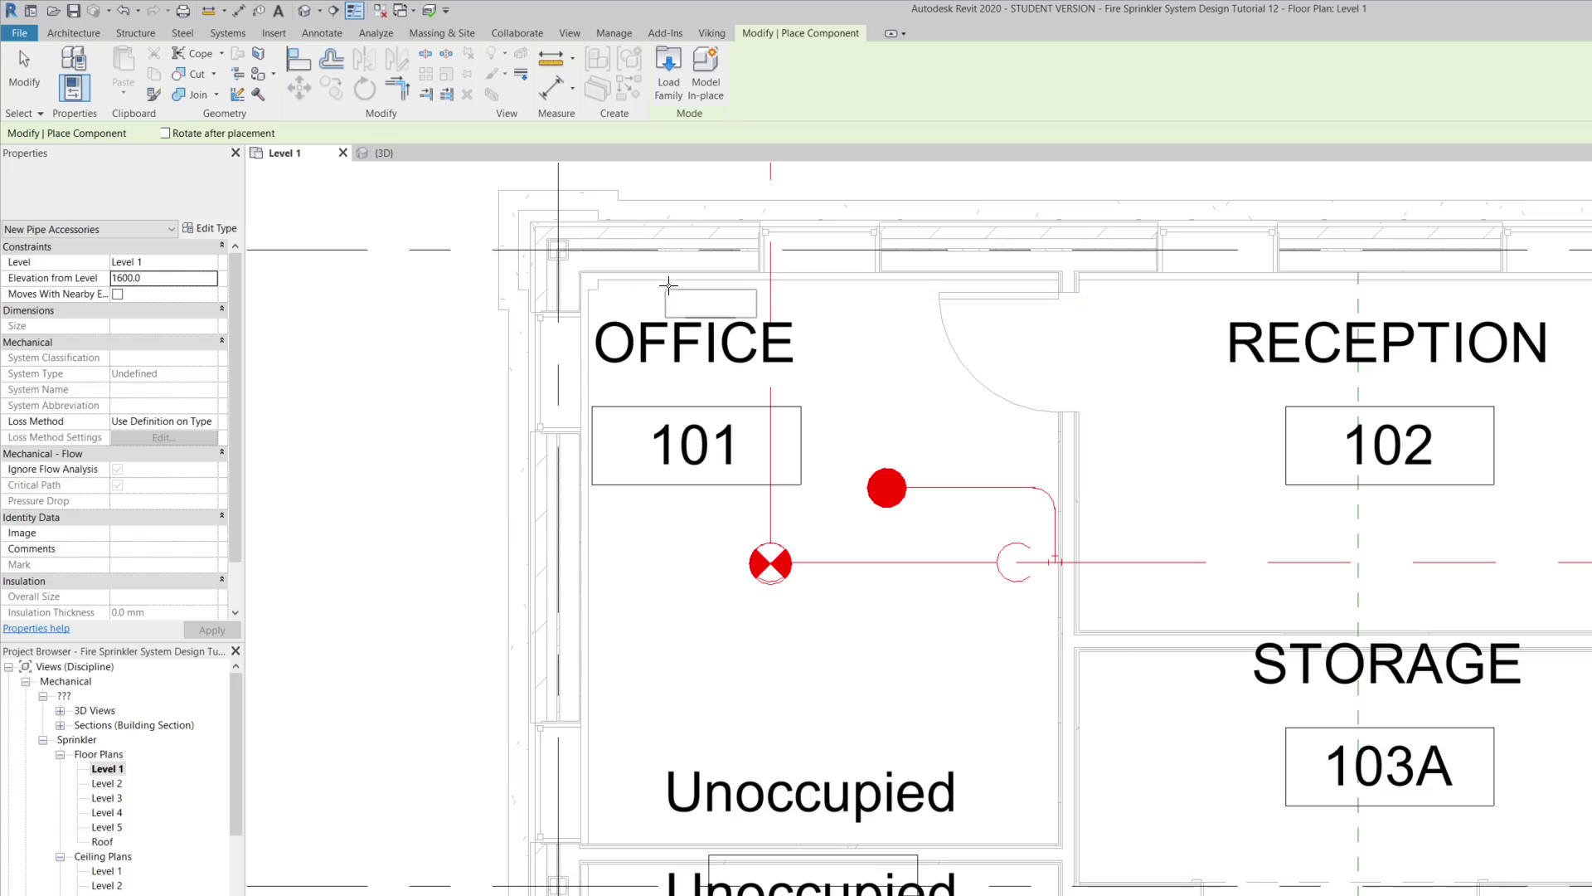
pyautogui.click(670, 284)
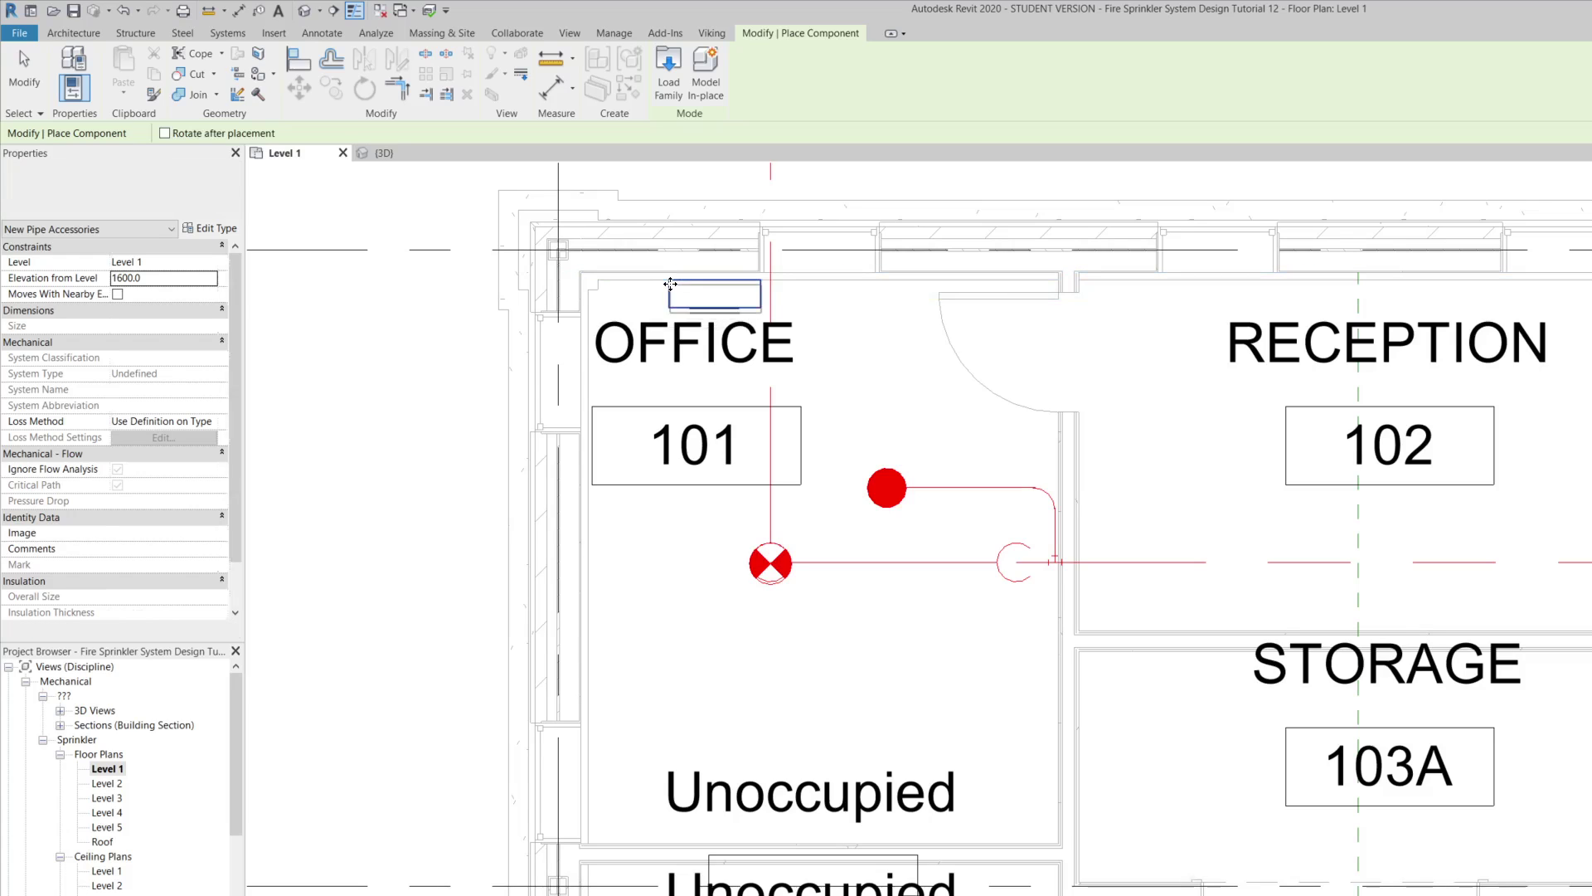
pyautogui.press('Escape')
pyautogui.press('Escape')
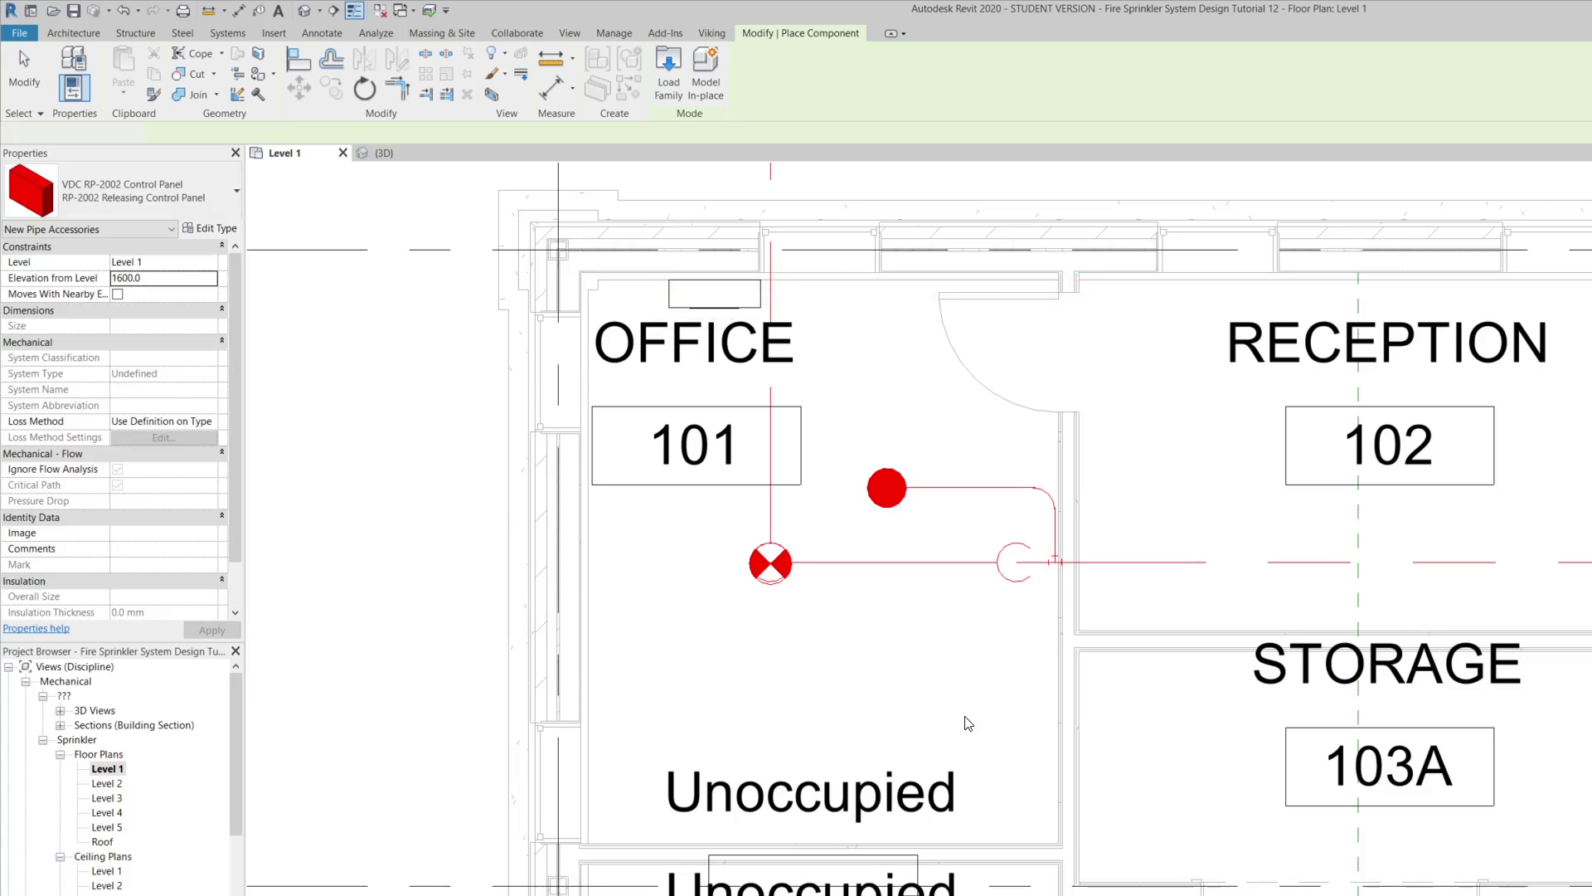
# Step: Create a camera view from the office corner diagonally opposite, looking toward the control panel and the alarm valve
pyautogui.click(320, 11)
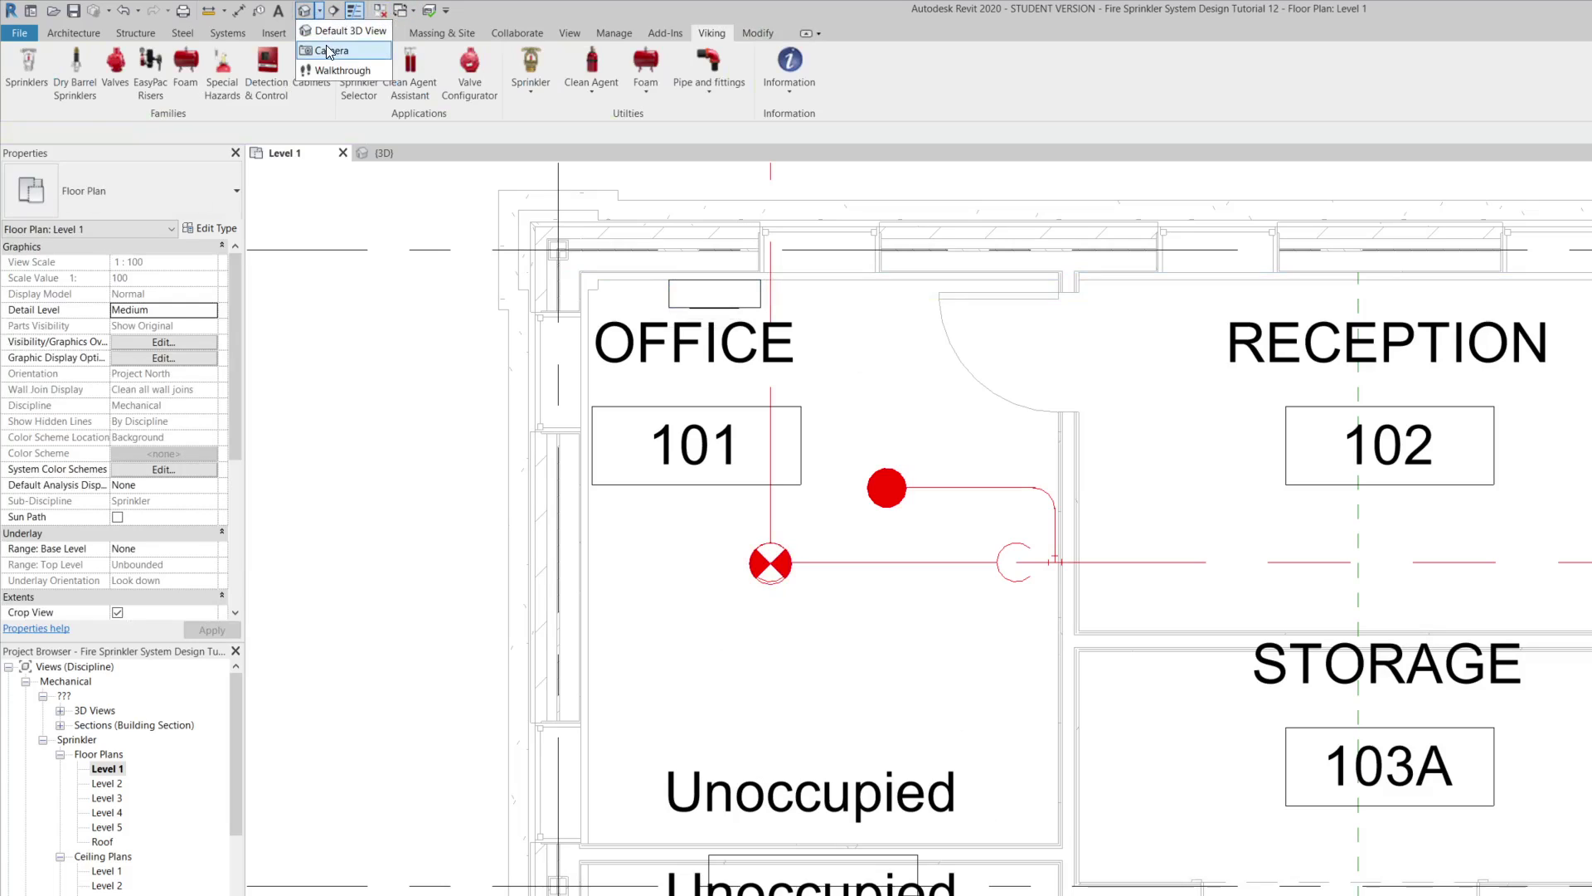
pyautogui.click(332, 33)
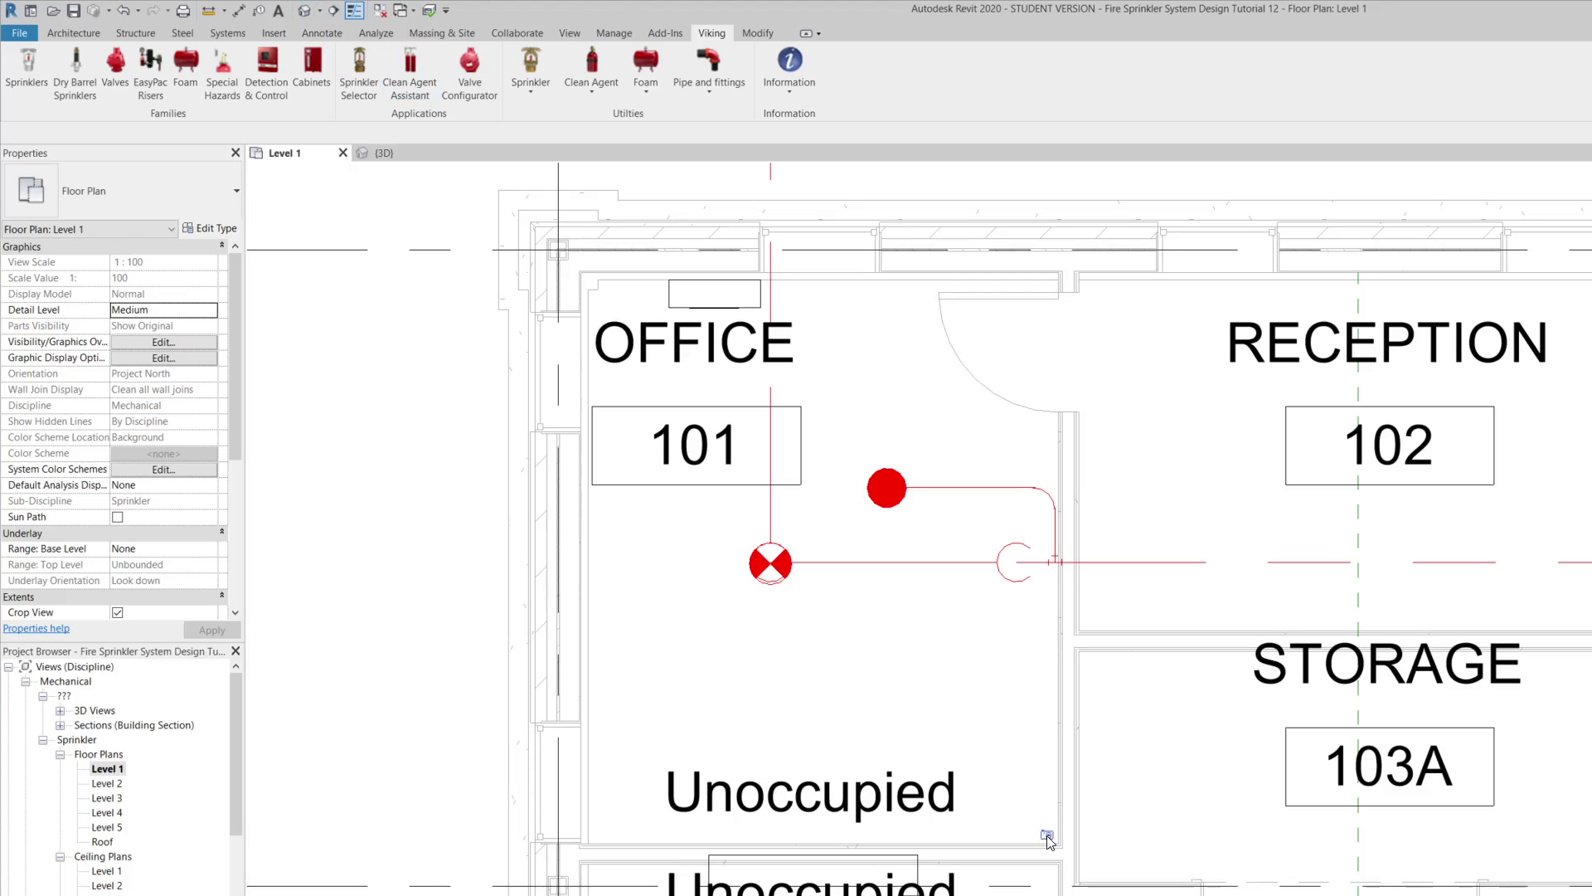
pyautogui.click(1048, 835)
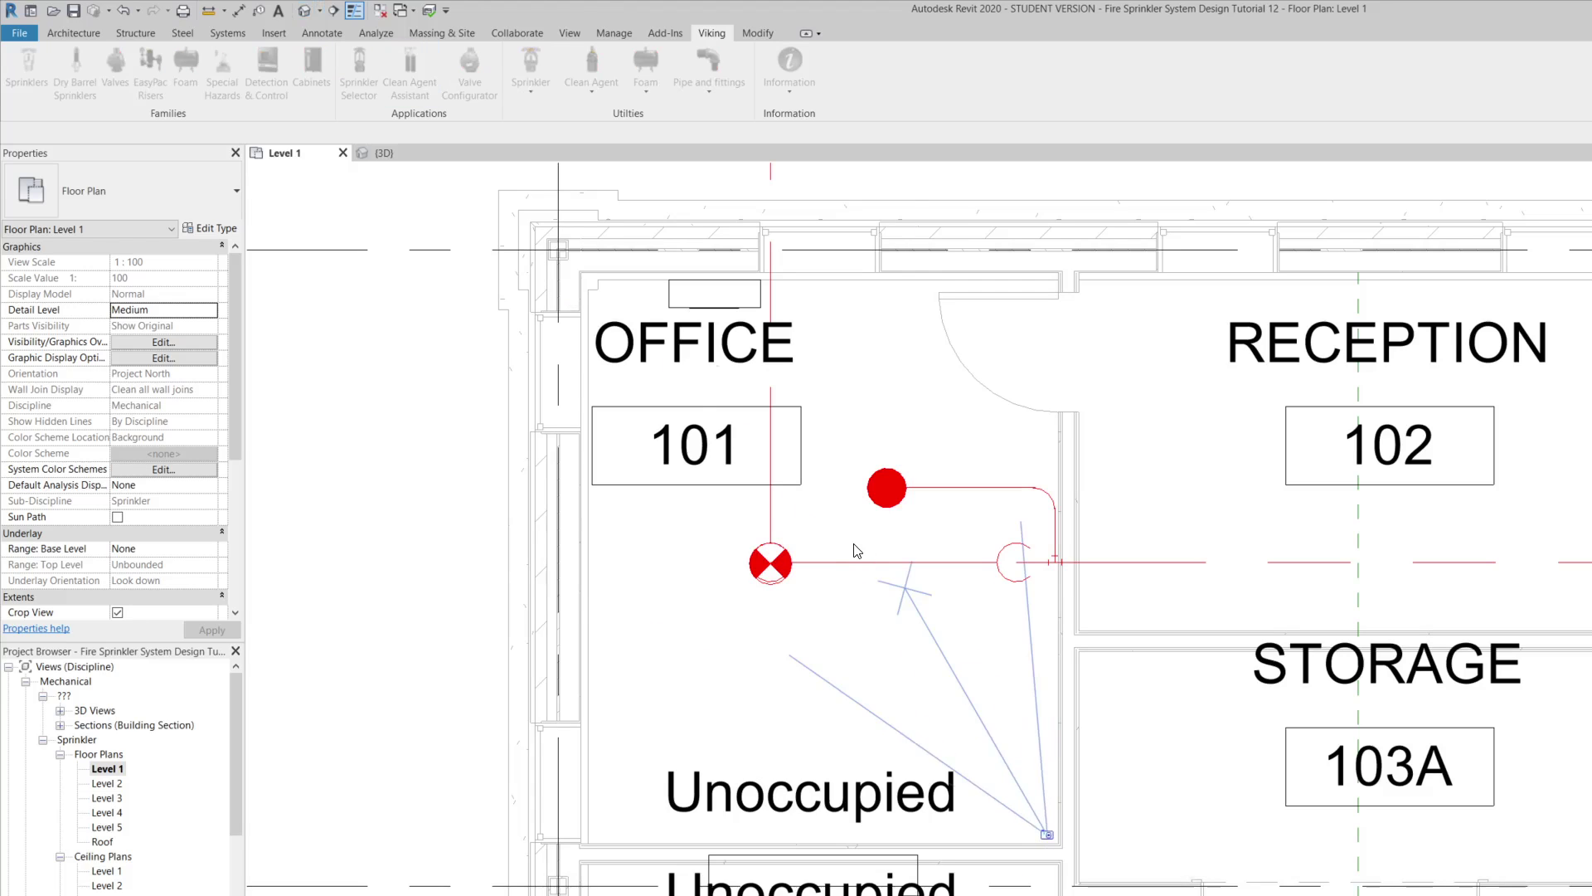
pyautogui.click(693, 375)
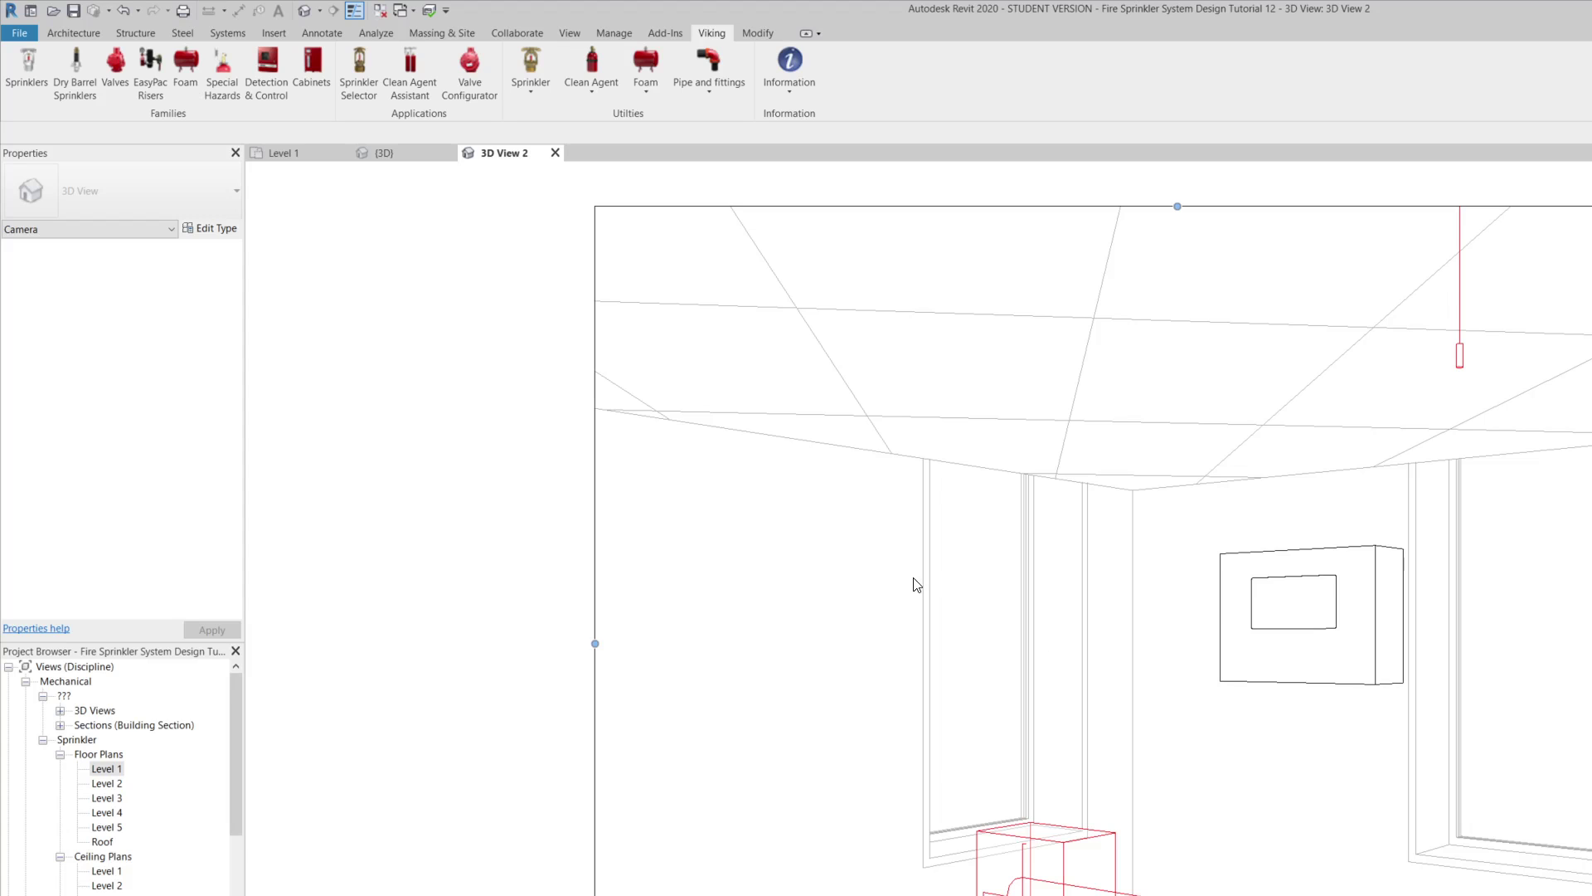
pyautogui.scroll(-2, 913, 584)
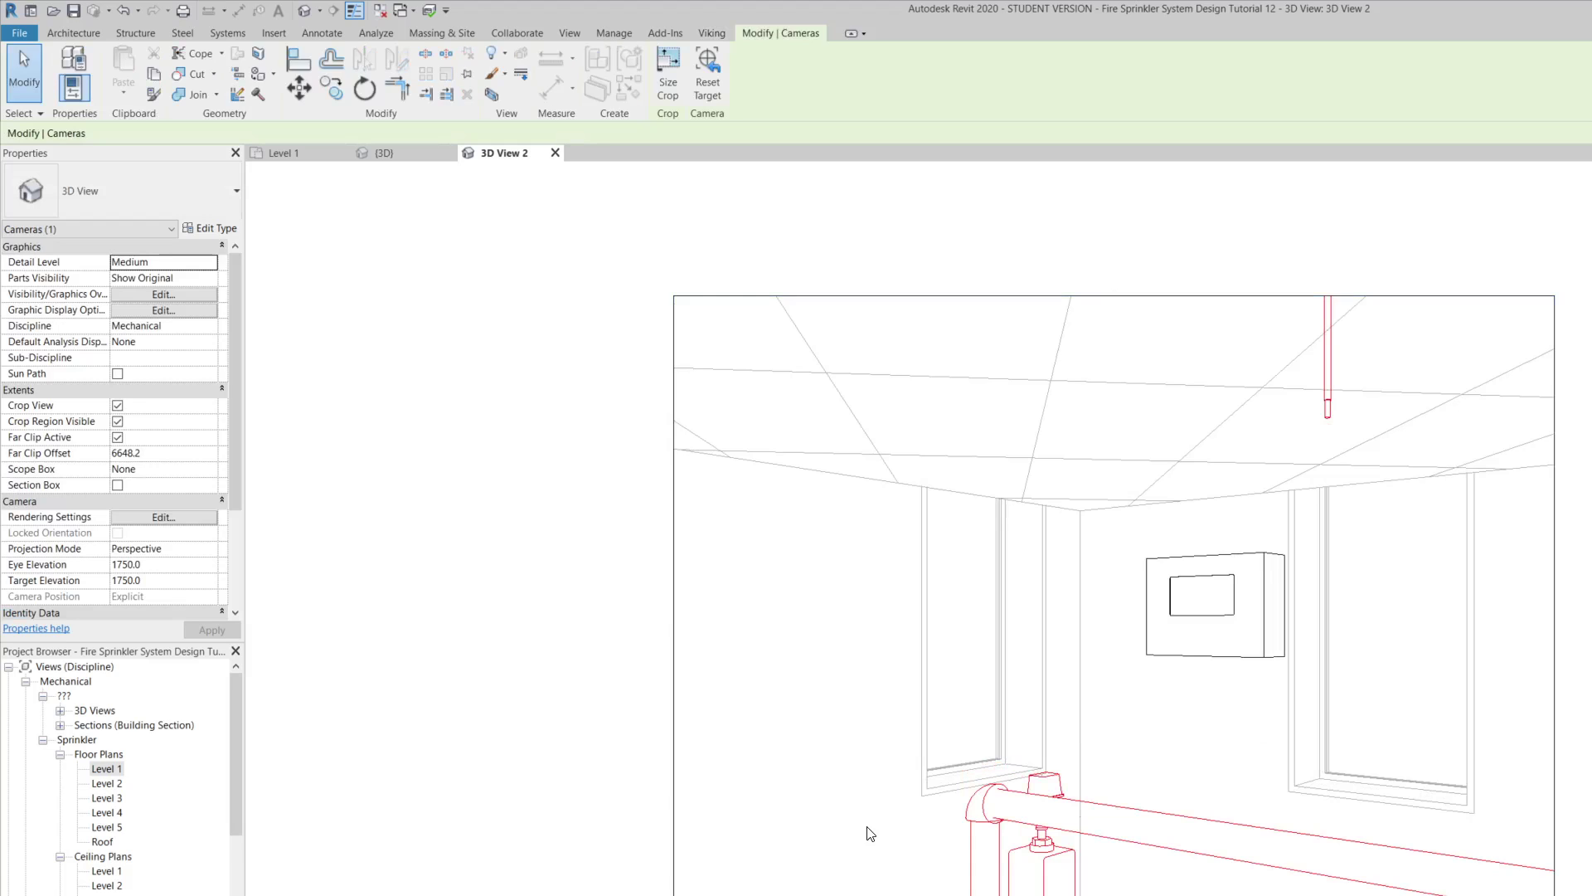
pyautogui.press('Escape')
pyautogui.scroll(-2, 1102, 419)
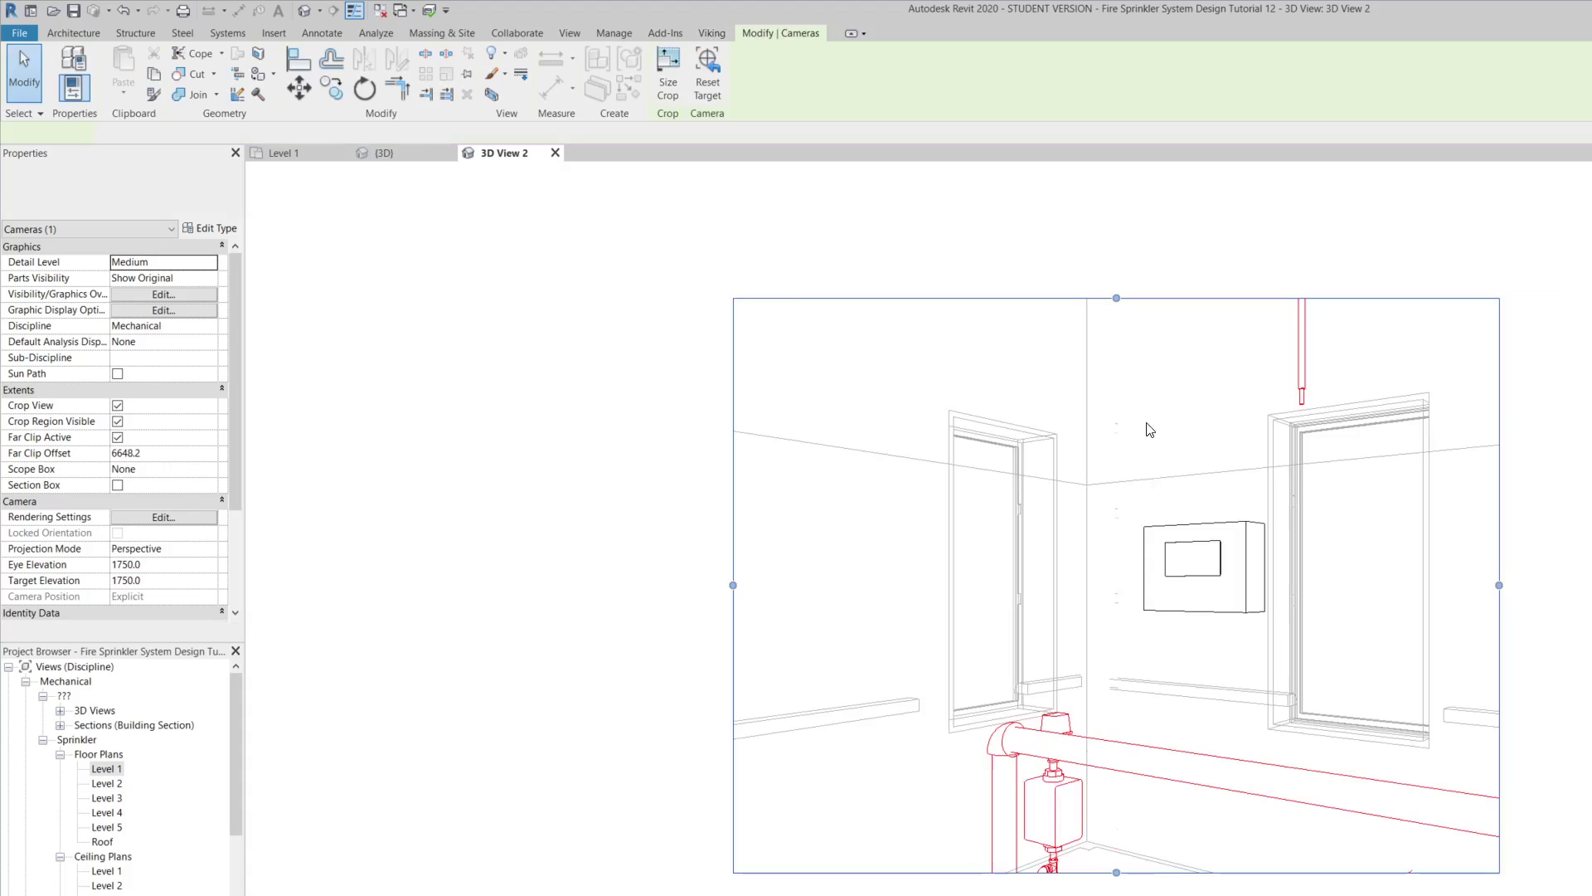
# Step: Enlarge the camera view's crop region downward, to the right and upward around the alarm valve and overhead piping, and show it coloured at Fine detail
pyautogui.moveTo(1119, 816); pyautogui.dragTo(1119, 895)
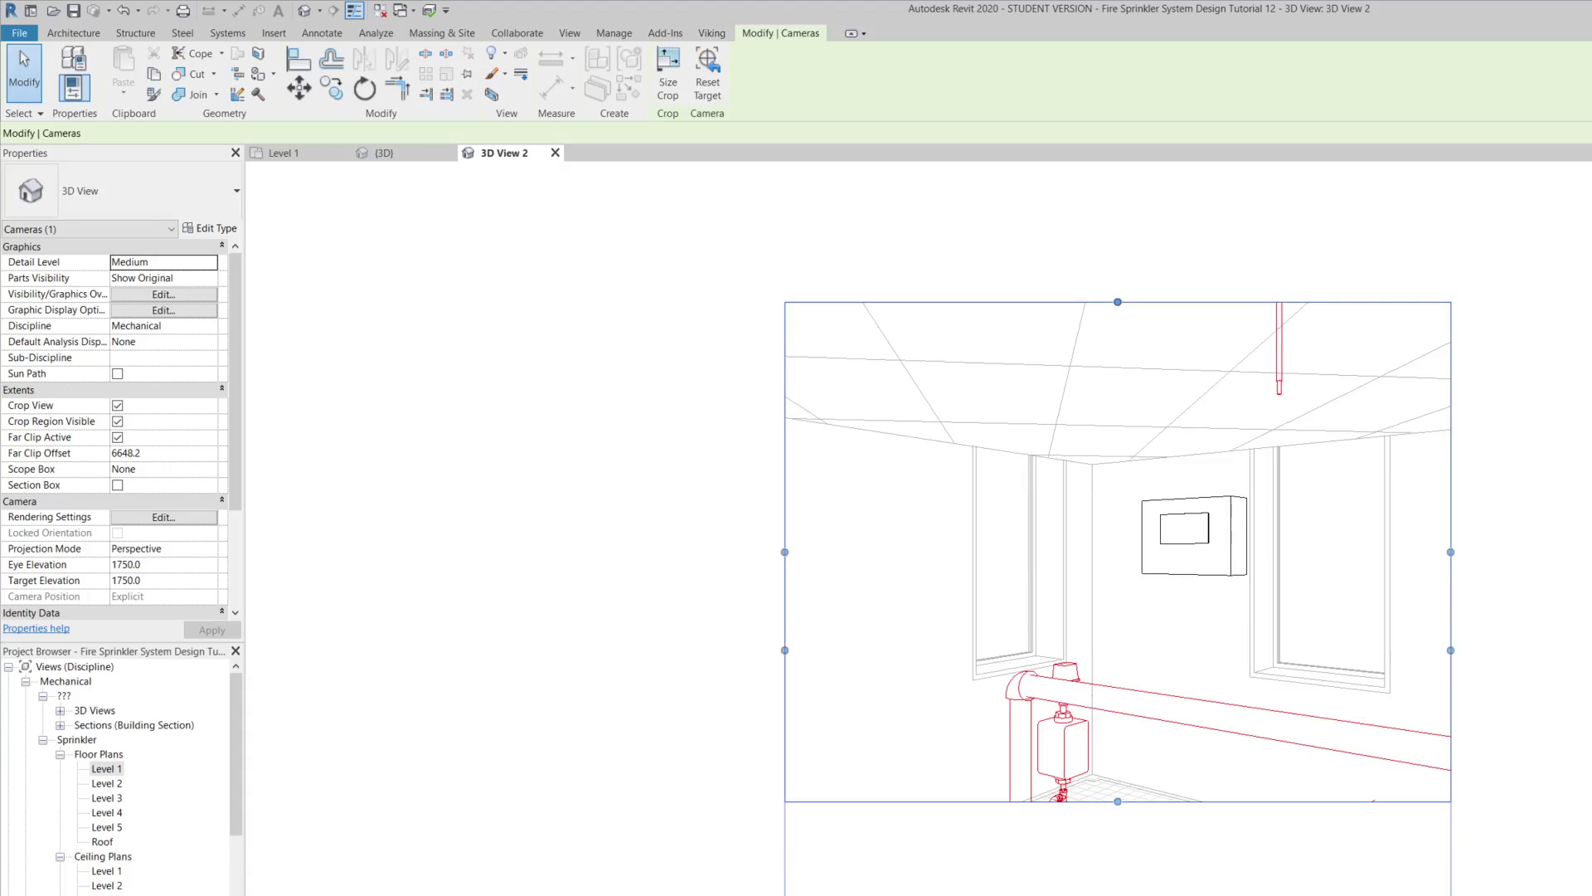
pyautogui.moveTo(1453, 648); pyautogui.dragTo(1590, 630)
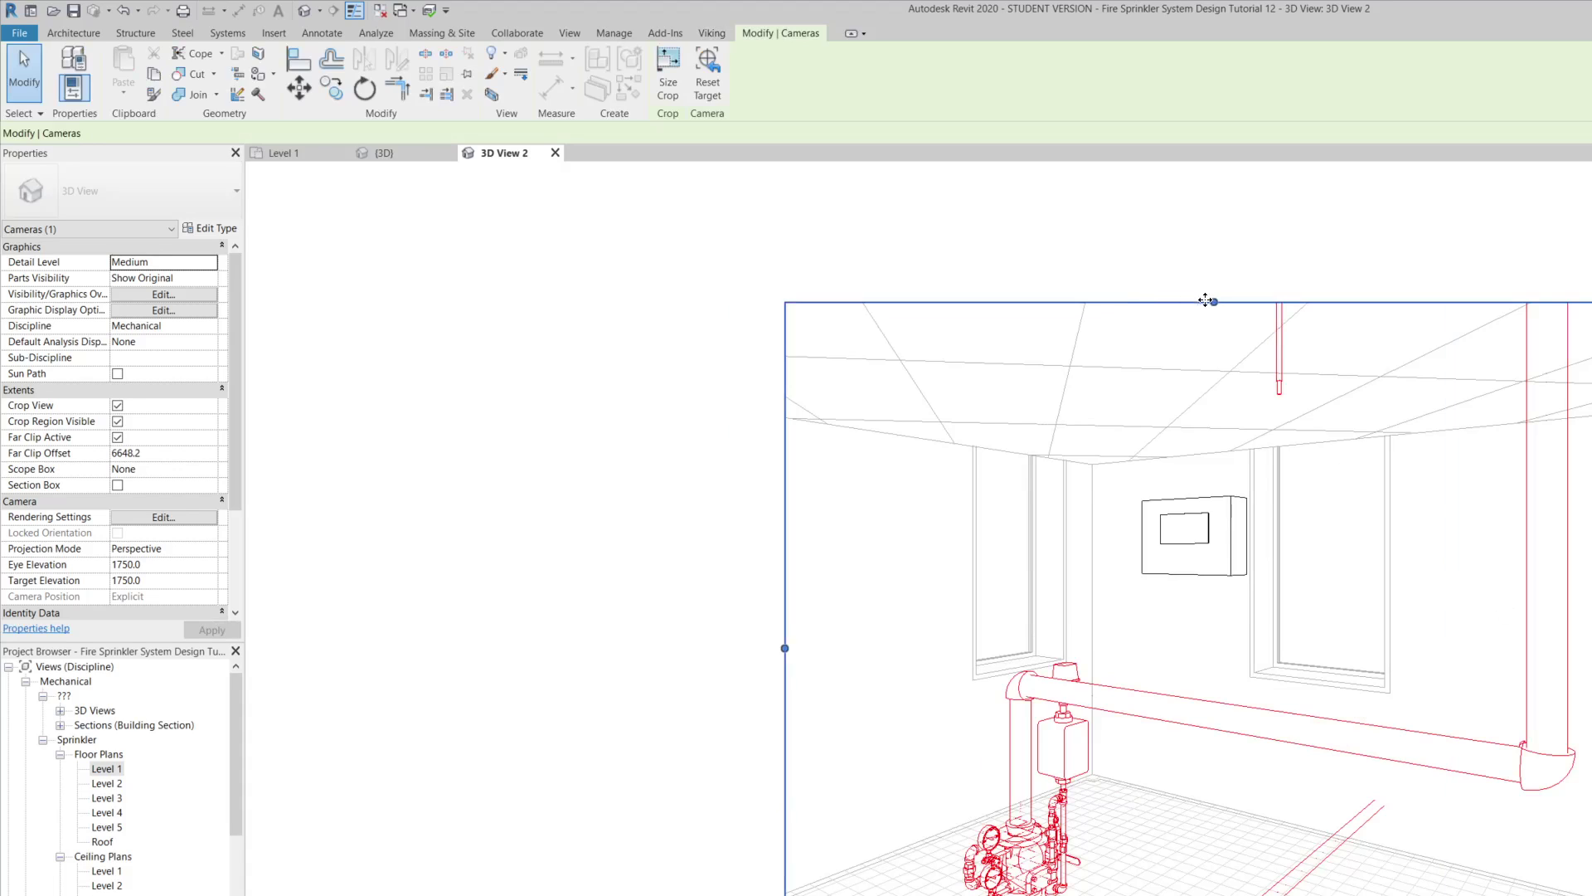
pyautogui.moveTo(1206, 300); pyautogui.dragTo(1220, 242)
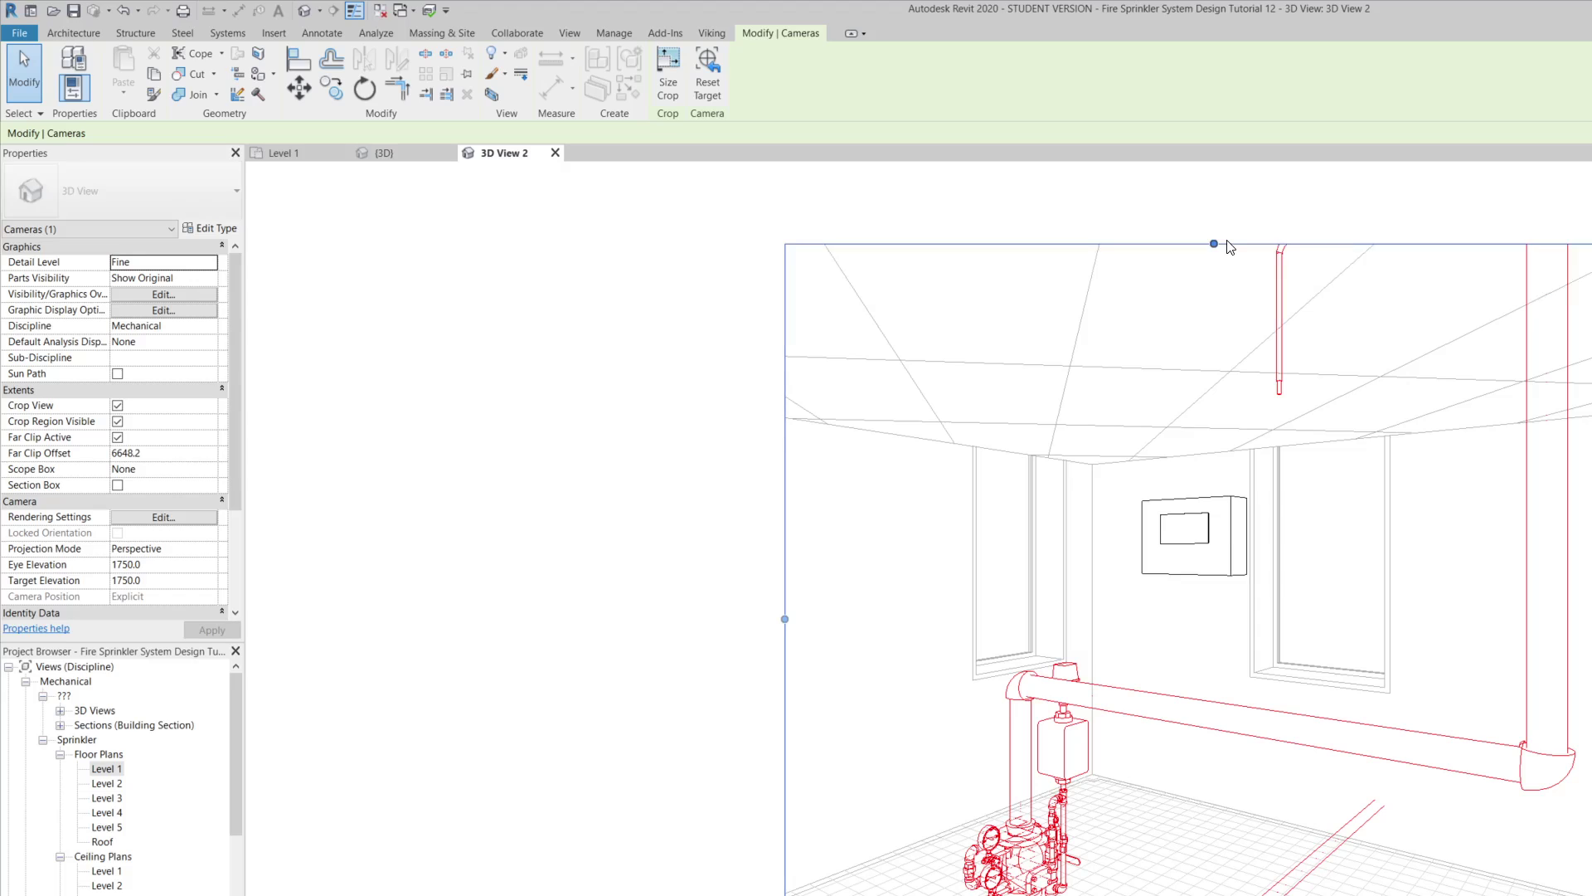
pyautogui.moveTo(1214, 245); pyautogui.dragTo(1225, 186)
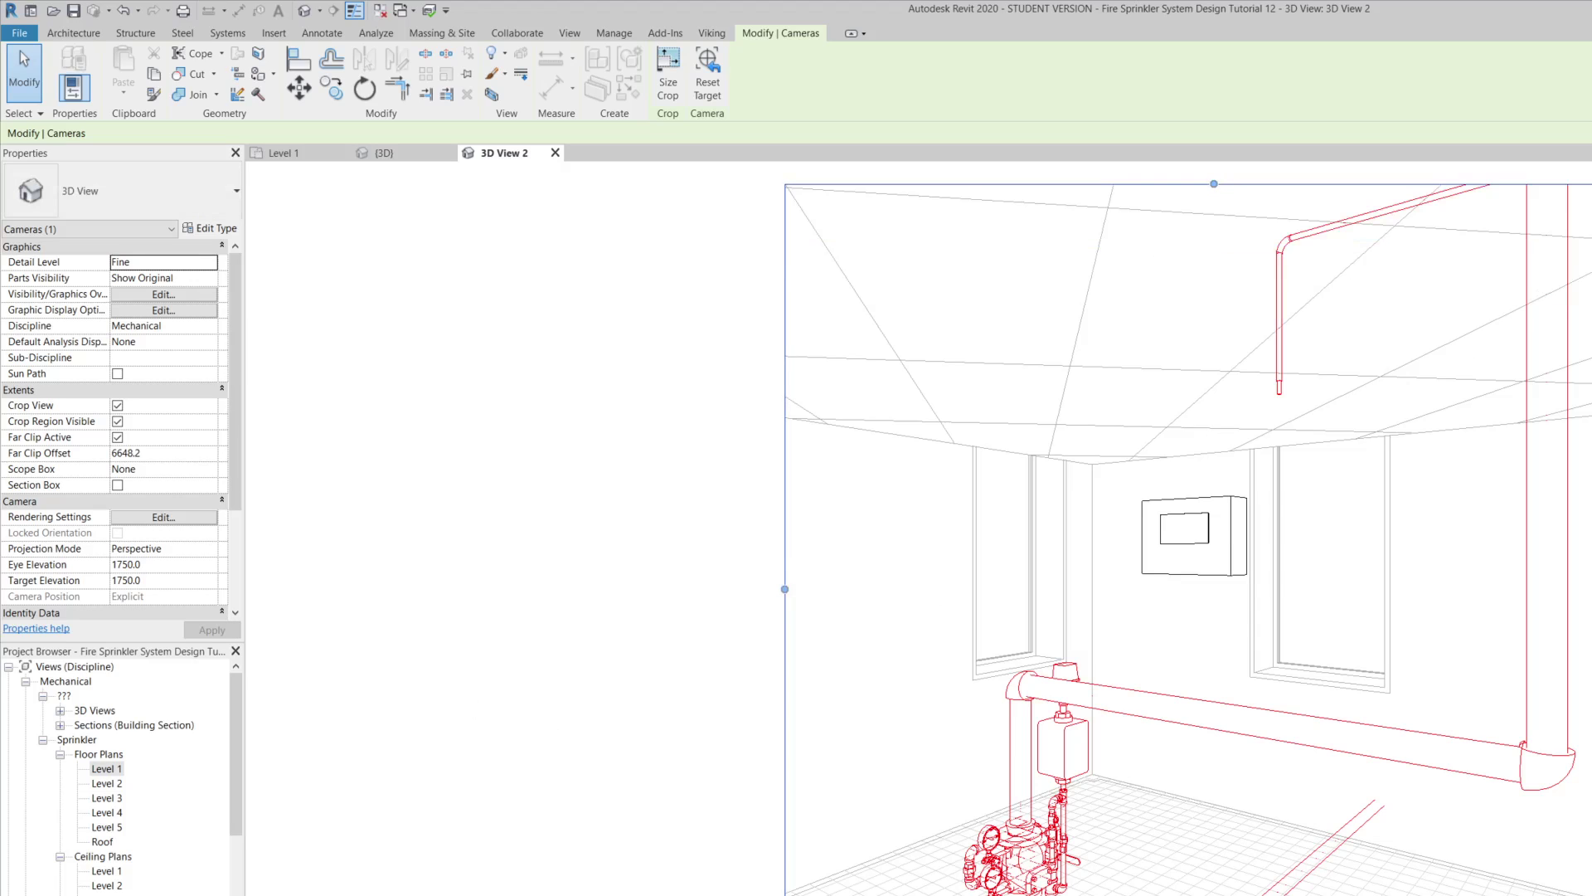
pyautogui.scroll(-2, 1280, 828)
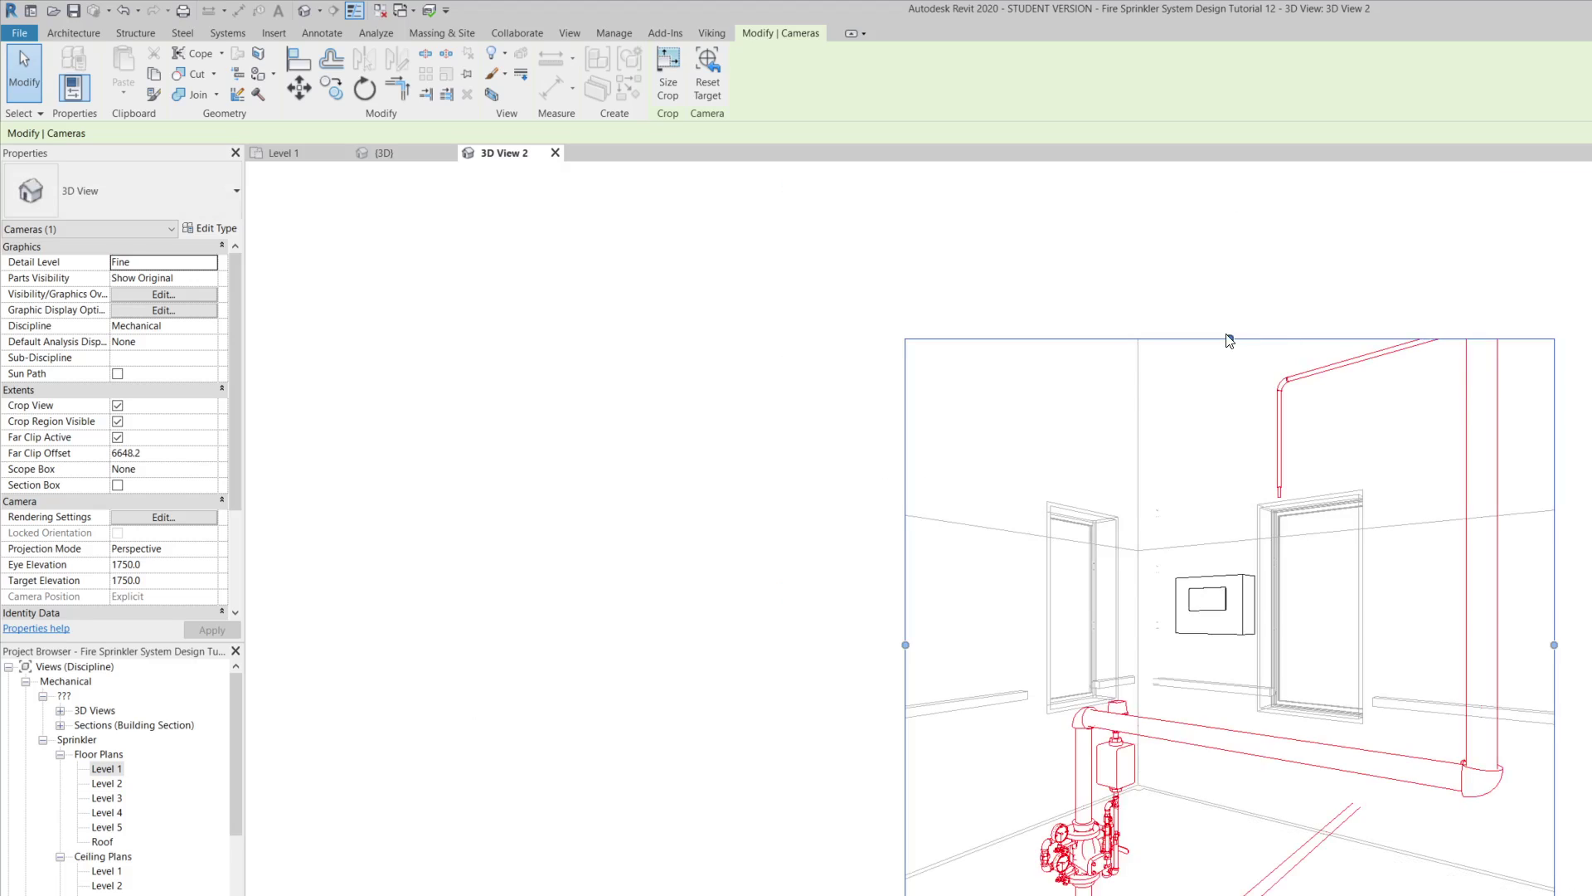
pyautogui.moveTo(1230, 340); pyautogui.dragTo(1230, 288)
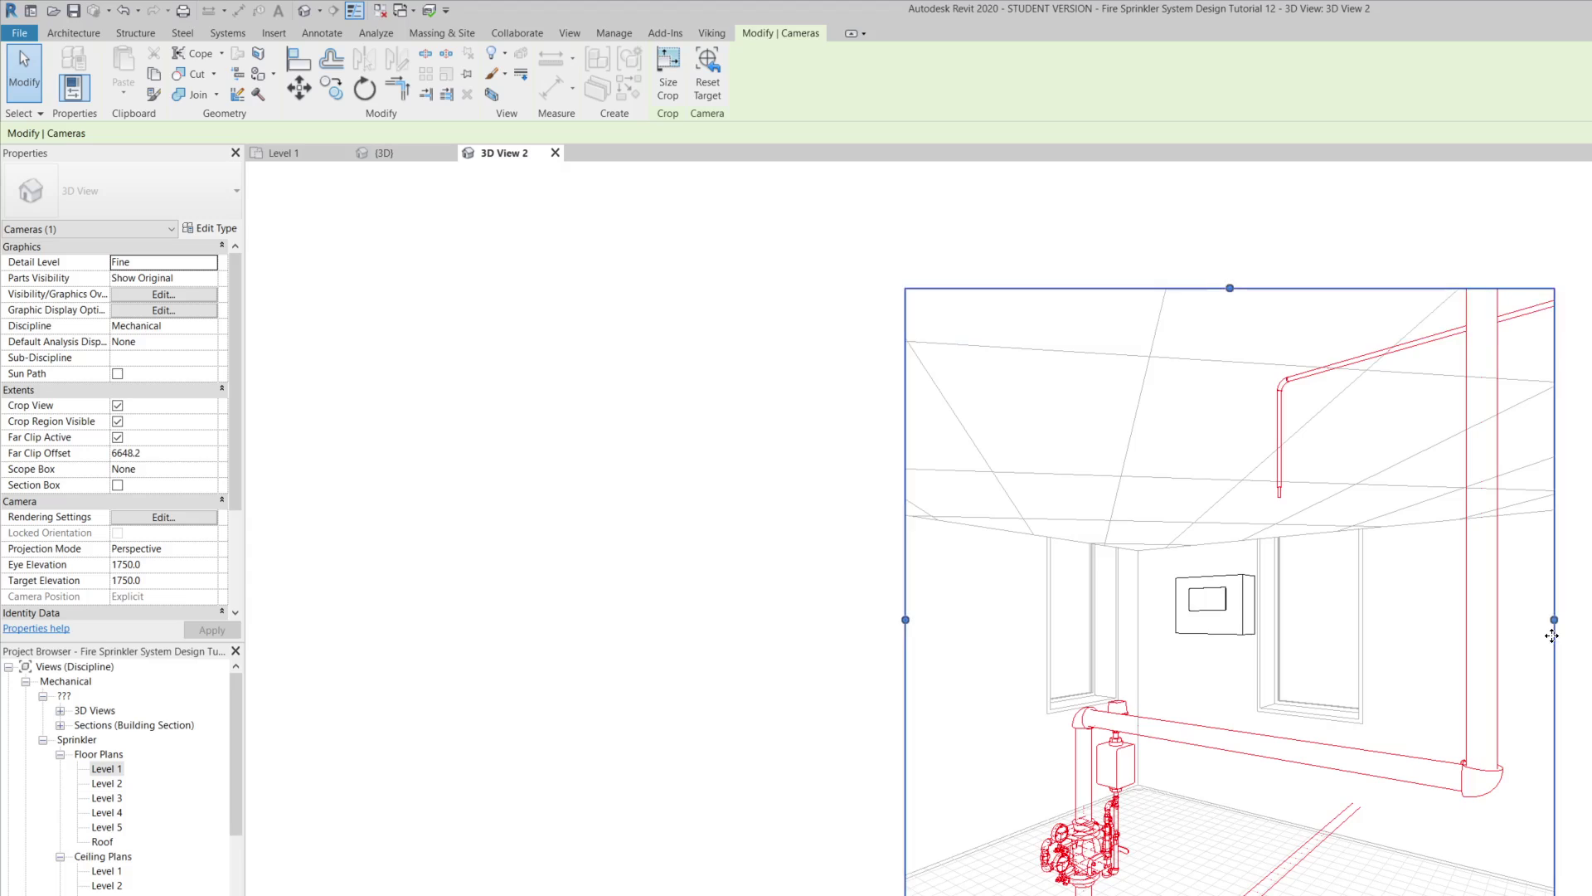
pyautogui.moveTo(1556, 620); pyautogui.dragTo(1591, 621)
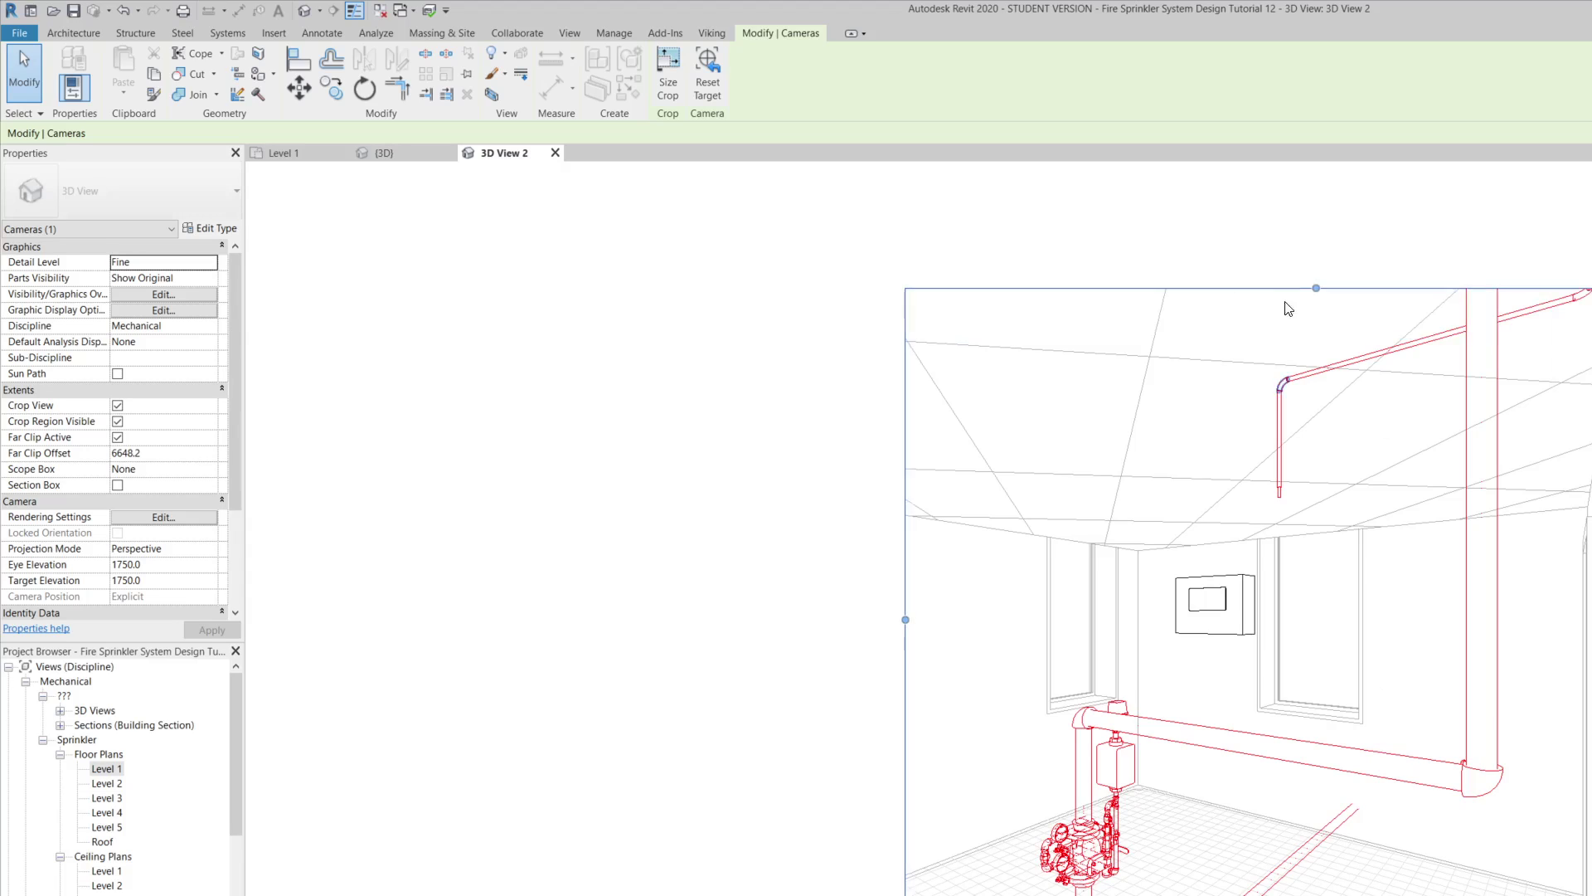
pyautogui.moveTo(1314, 283); pyautogui.dragTo(1316, 201)
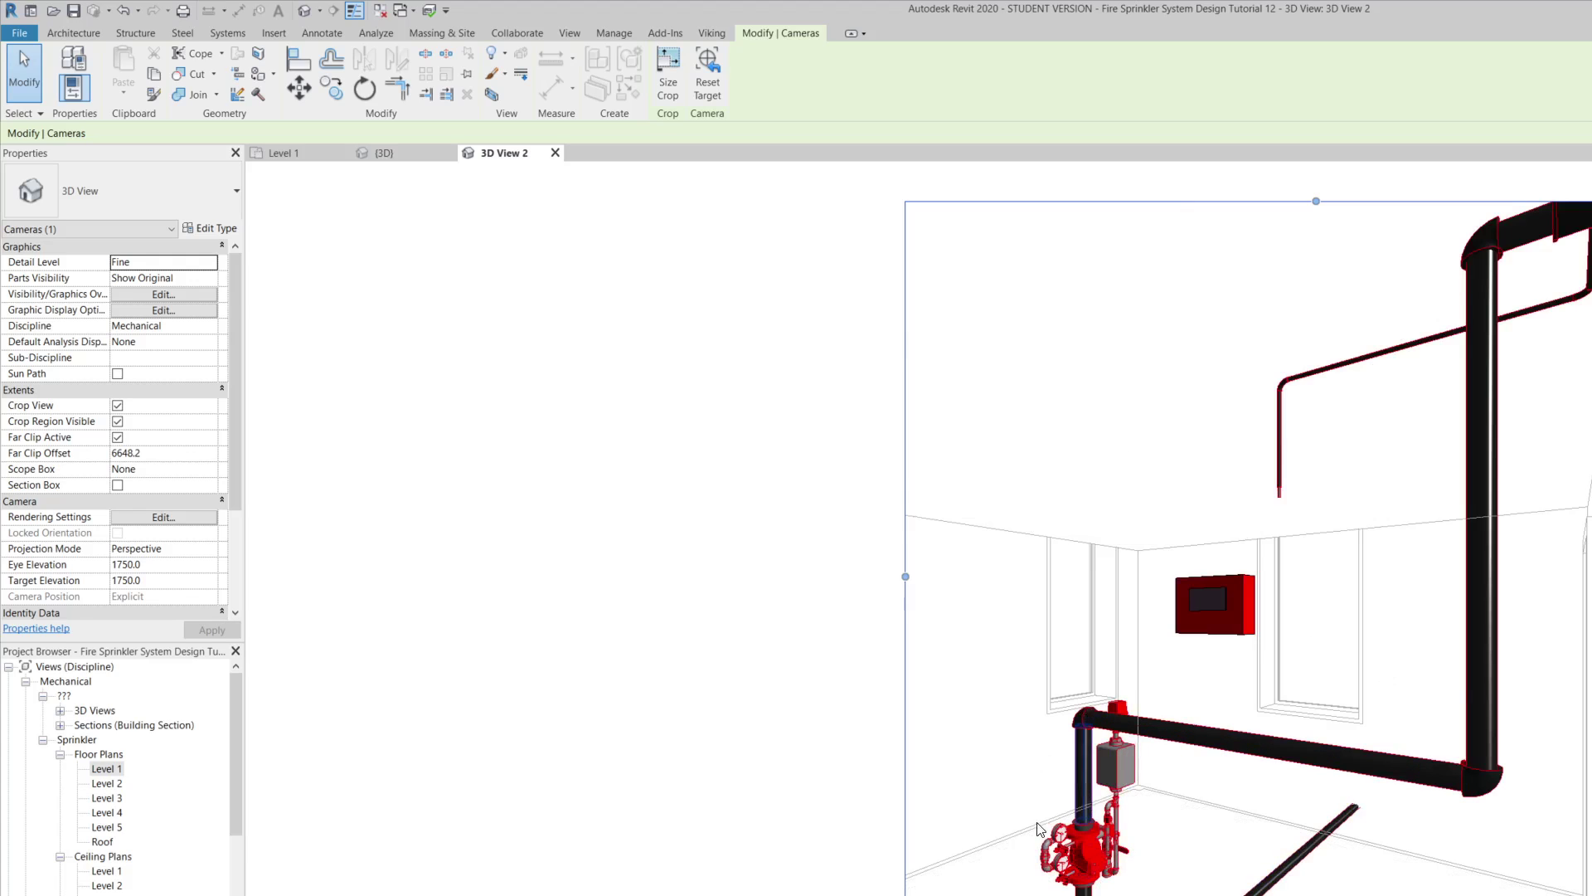
# Step: Examine the wet valve's trim up close and its arrangement with the control panel and riser piping in the camera view
pyautogui.scroll(4, 1039, 829)
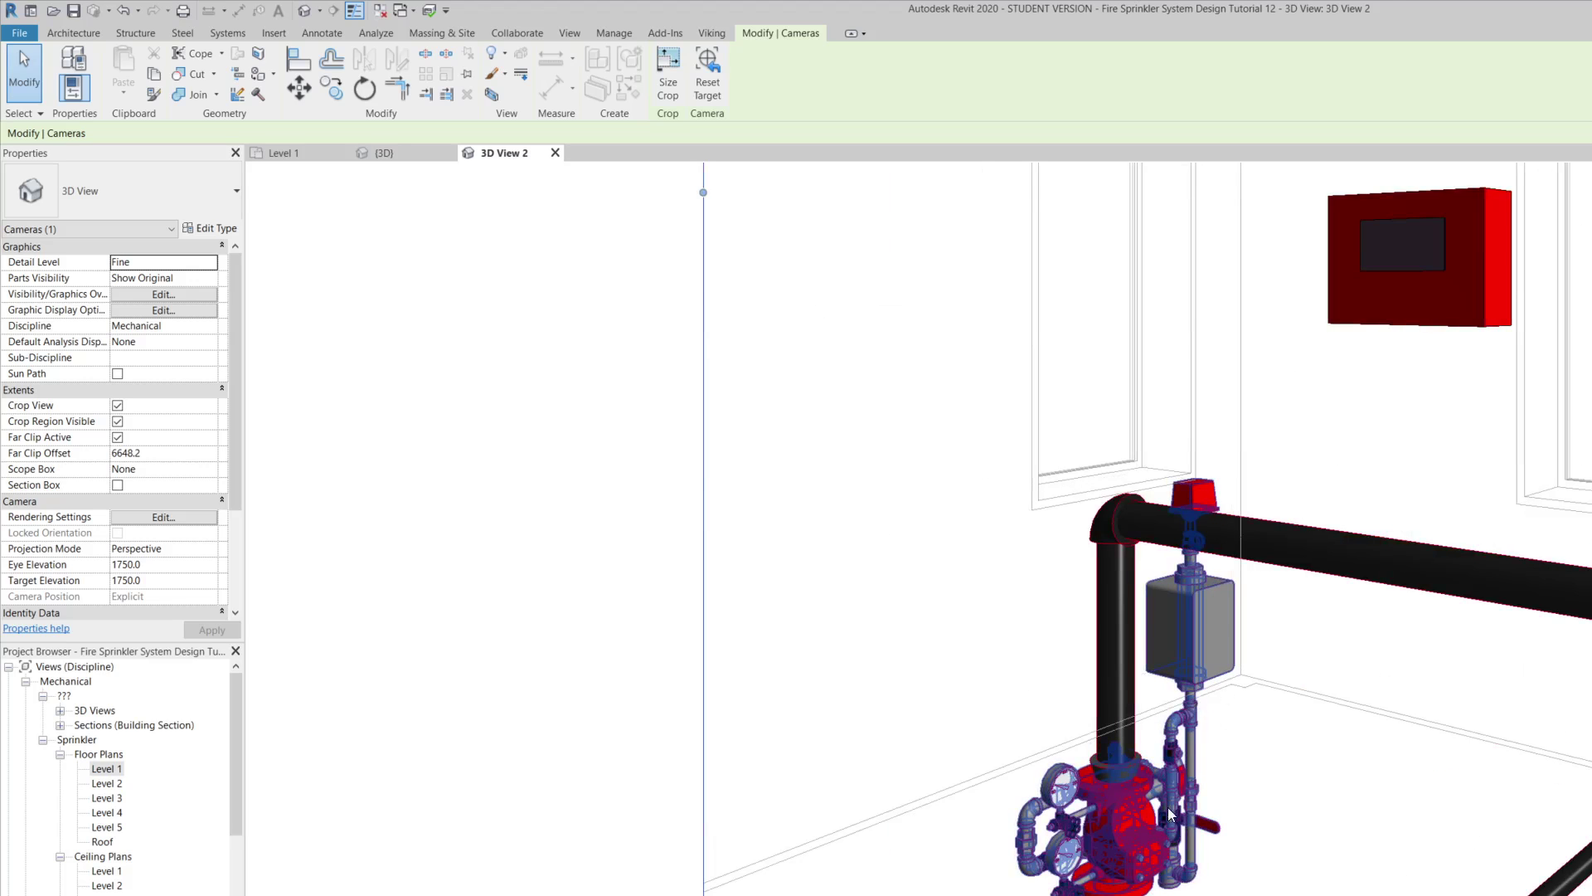
pyautogui.scroll(-2, 1137, 846)
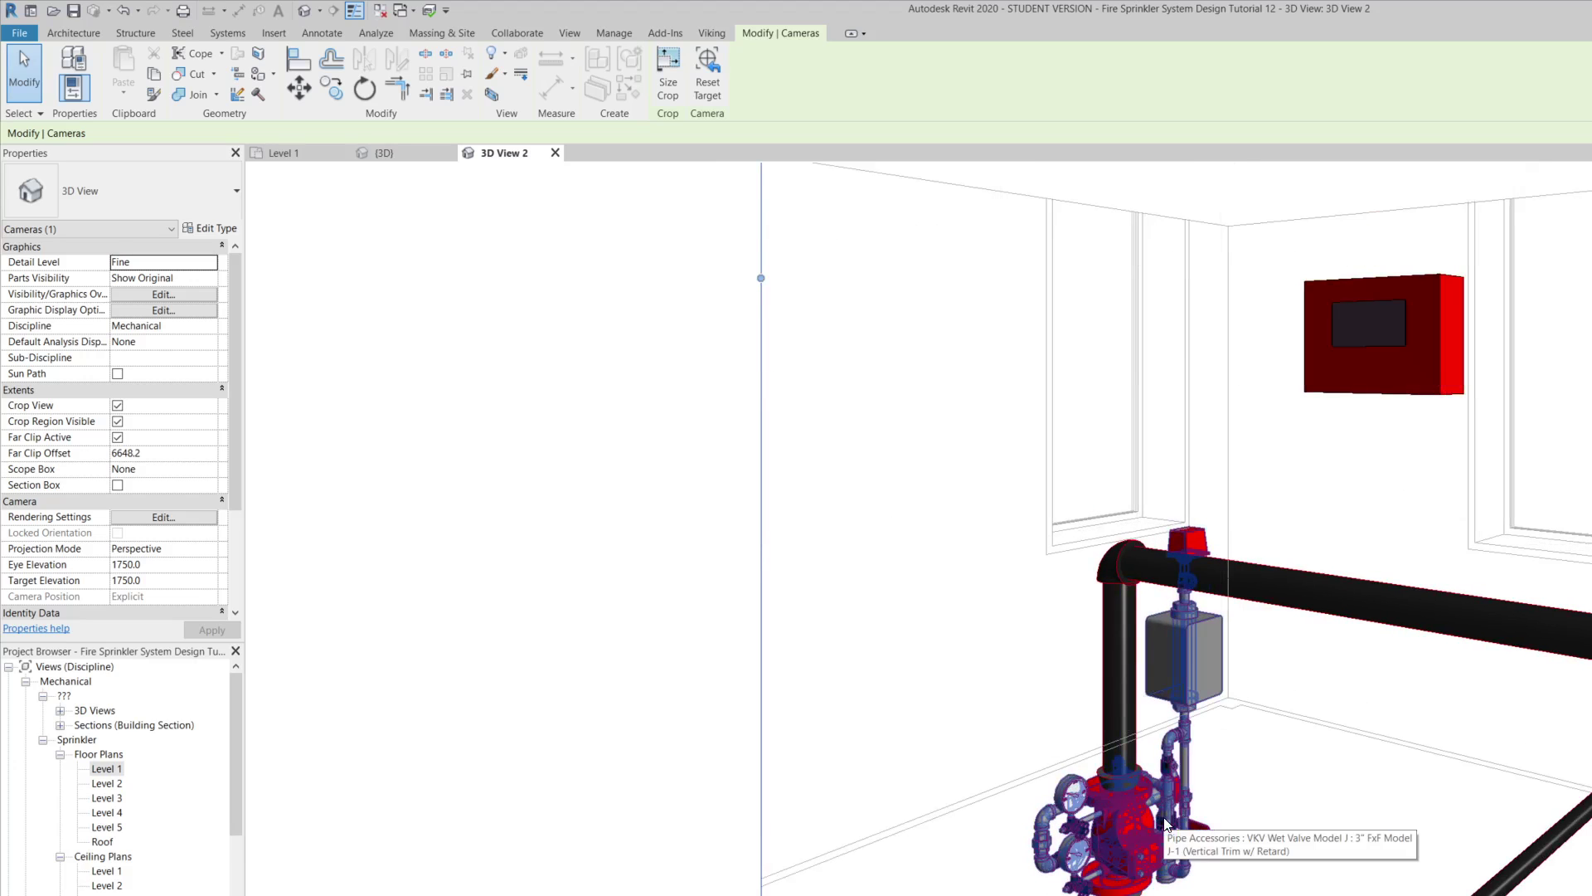
pyautogui.scroll(-1, 1196, 810)
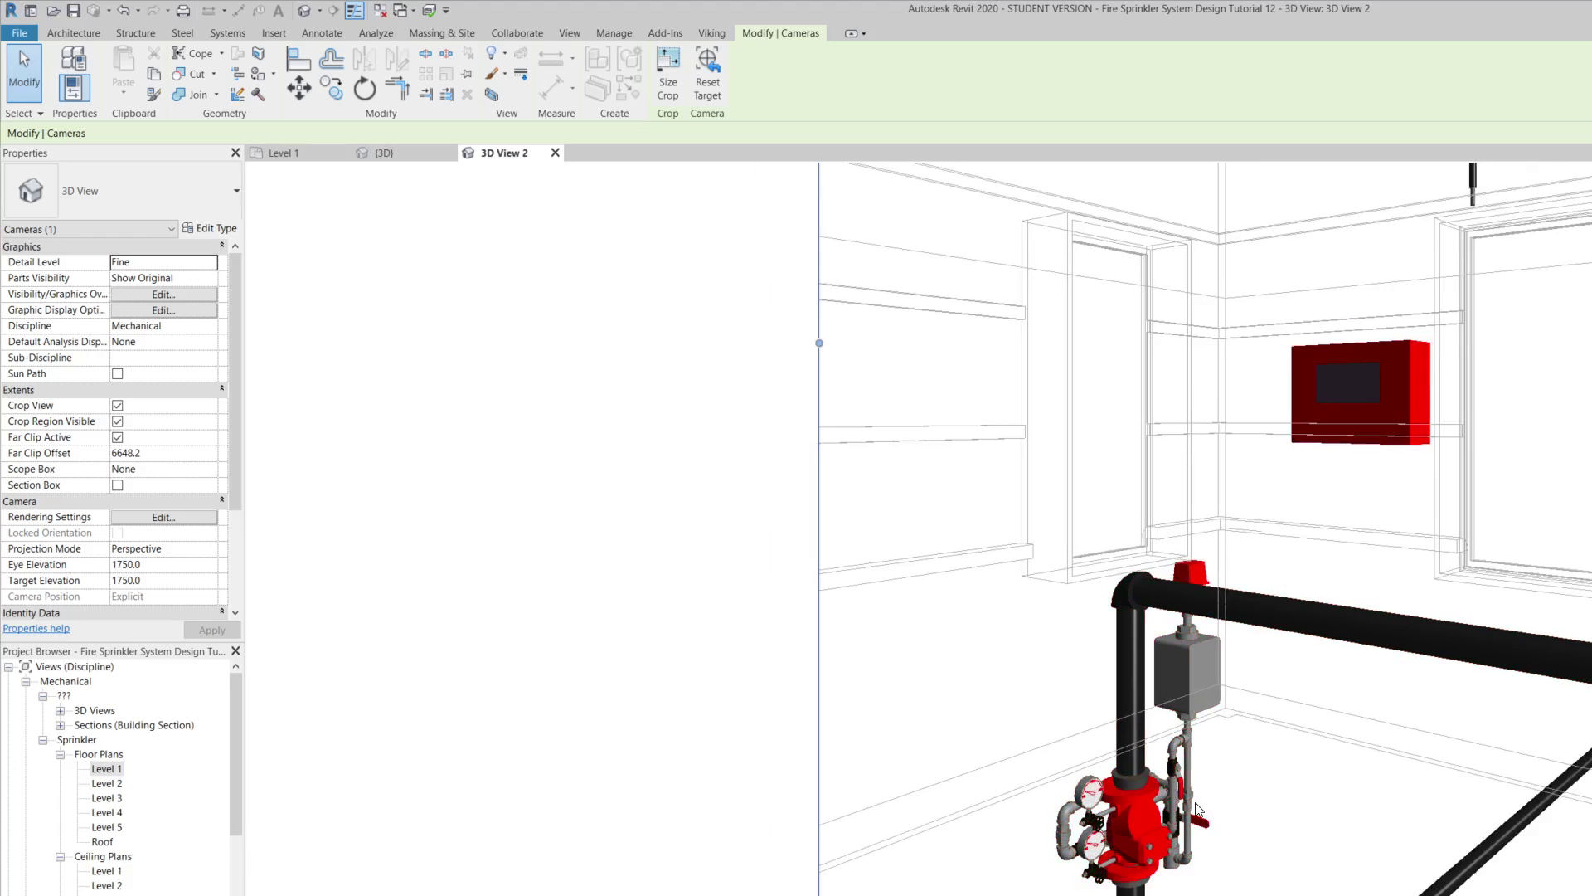
pyautogui.scroll(-2, 1197, 810)
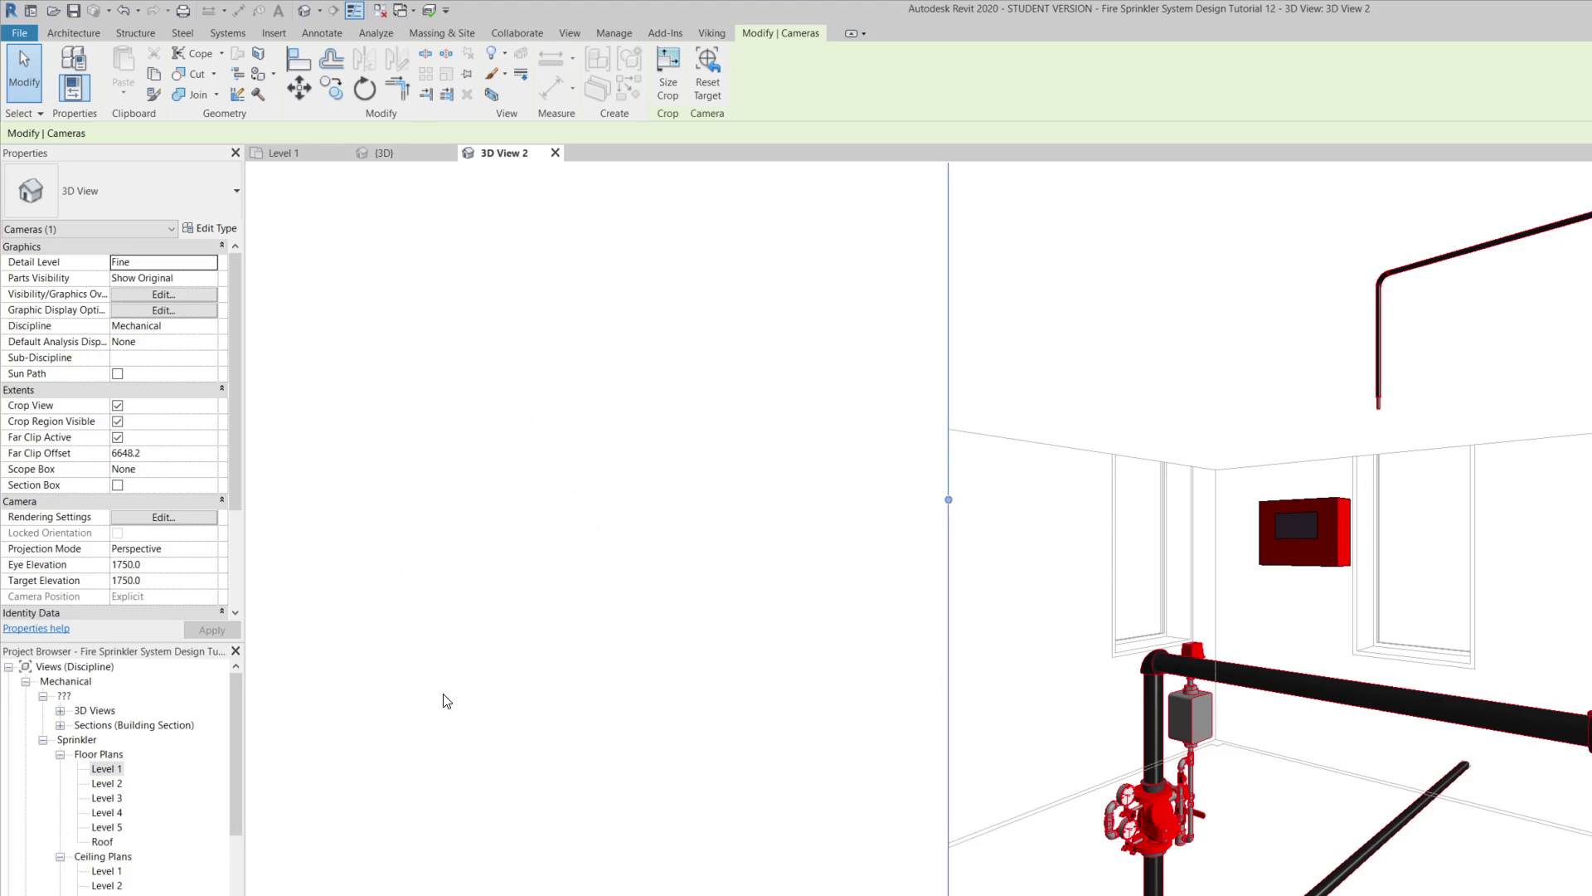
pyautogui.scroll(-2, 452, 709)
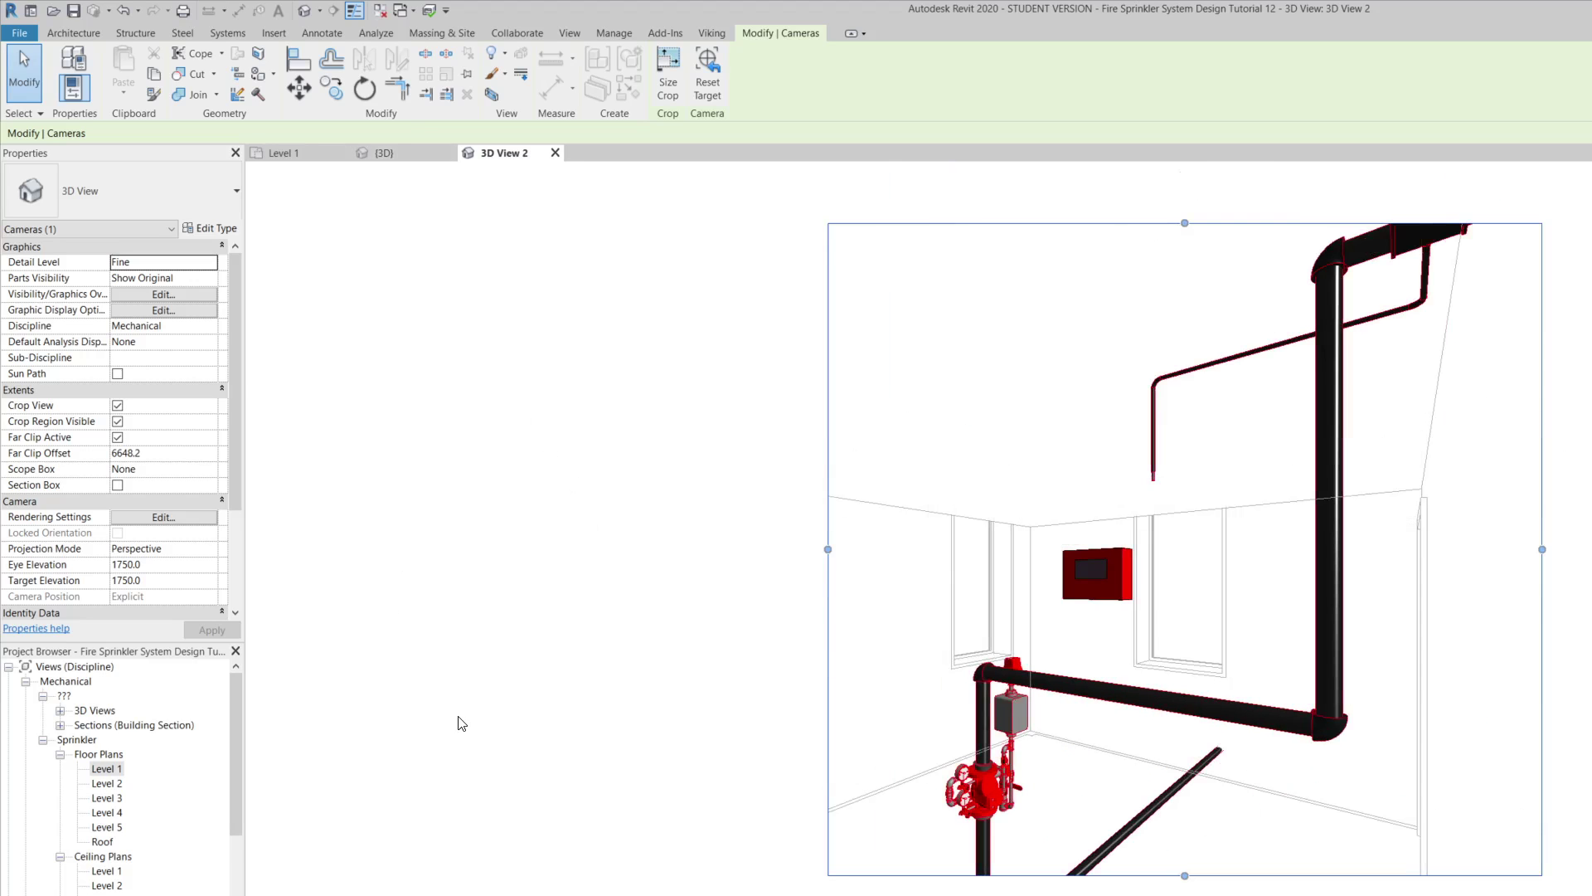